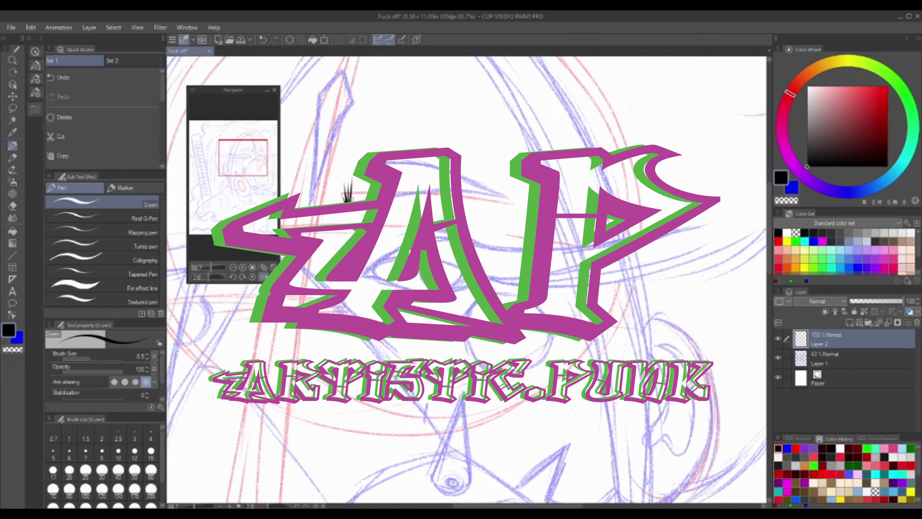
Ink the spiky eyebrow hairs and a tapered upper eye line, undoing failed attempts.
{"action": "left_click_drag", "start_coordinate": [347, 201], "coordinate": [349, 182]}
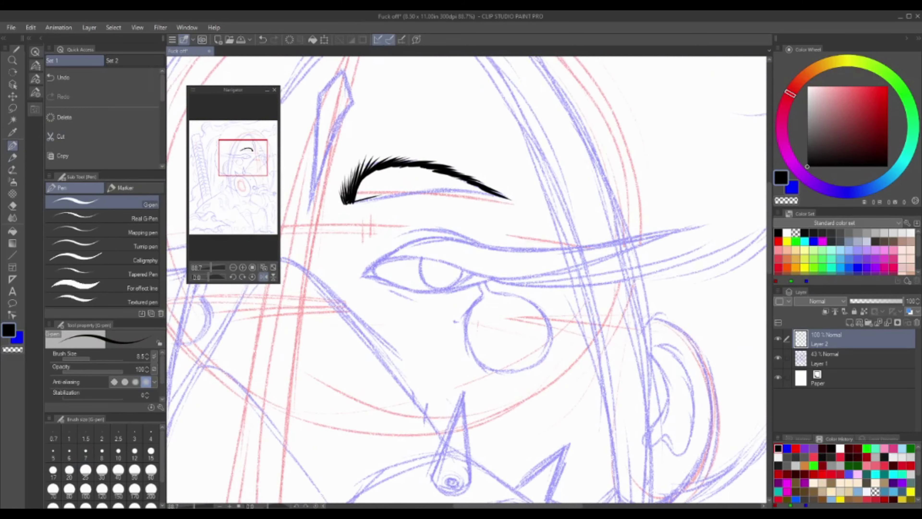
{"action": "left_click_drag", "start_coordinate": [346, 203], "coordinate": [509, 199]}
{"action": "left_click_drag", "start_coordinate": [436, 254], "coordinate": [378, 237]}
{"action": "left_click_drag", "start_coordinate": [303, 260], "coordinate": [647, 206]}
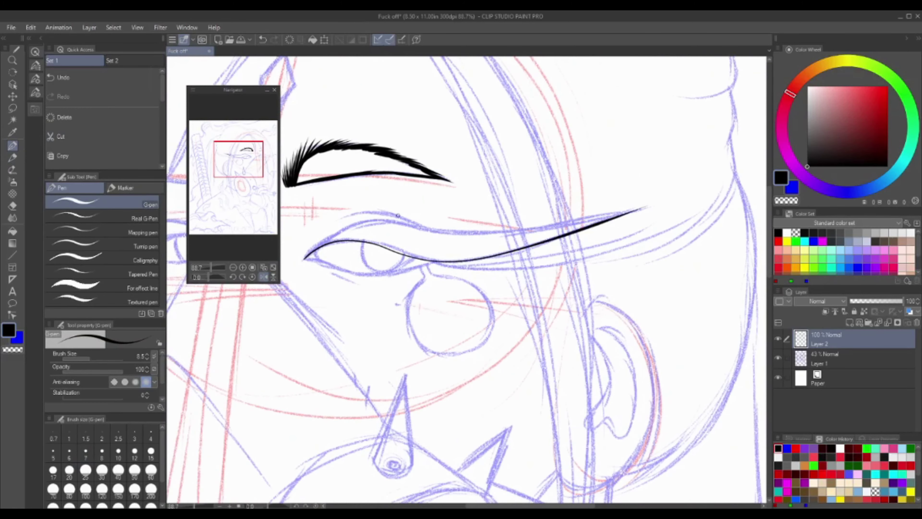
{"action": "key", "text": "ctrl+z"}
{"action": "left_click_drag", "start_coordinate": [305, 257], "coordinate": [668, 199]}
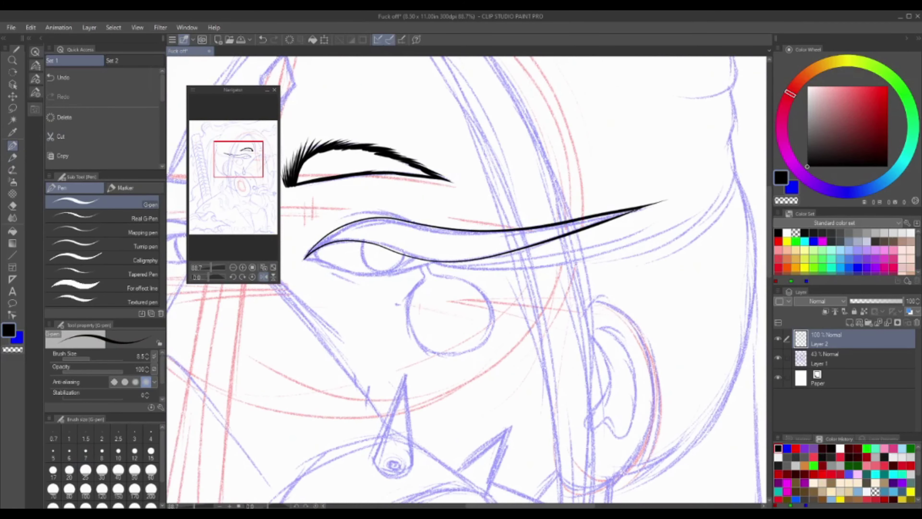
{"action": "key", "text": "ctrl+z"}
{"action": "left_click_drag", "start_coordinate": [333, 224], "coordinate": [410, 221]}
{"action": "key", "text": "ctrl+z"}
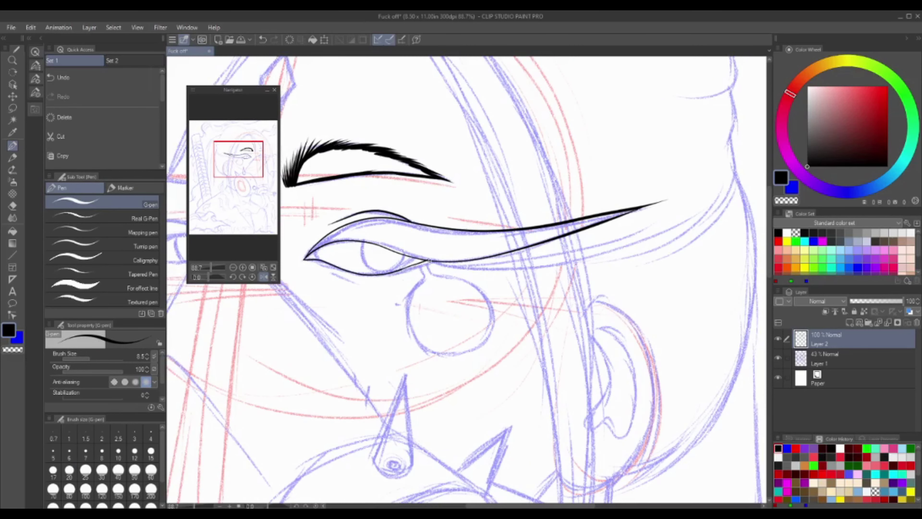
{"action": "left_click_drag", "start_coordinate": [422, 261], "coordinate": [692, 219]}
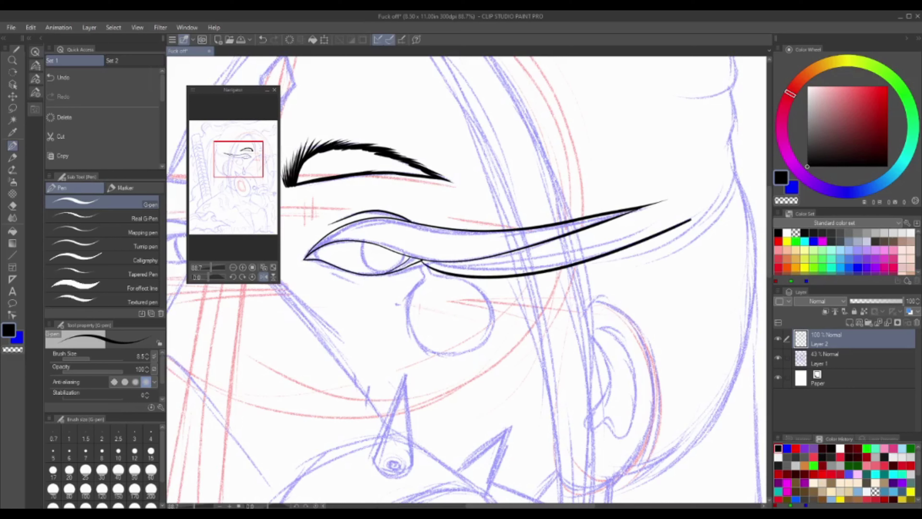
{"action": "key", "text": "ctrl+z"}
Try tracing a round outline below the eye, undoing the rejected versions.
{"action": "left_click_drag", "start_coordinate": [419, 275], "coordinate": [483, 341]}
{"action": "key", "text": "ctrl+z"}
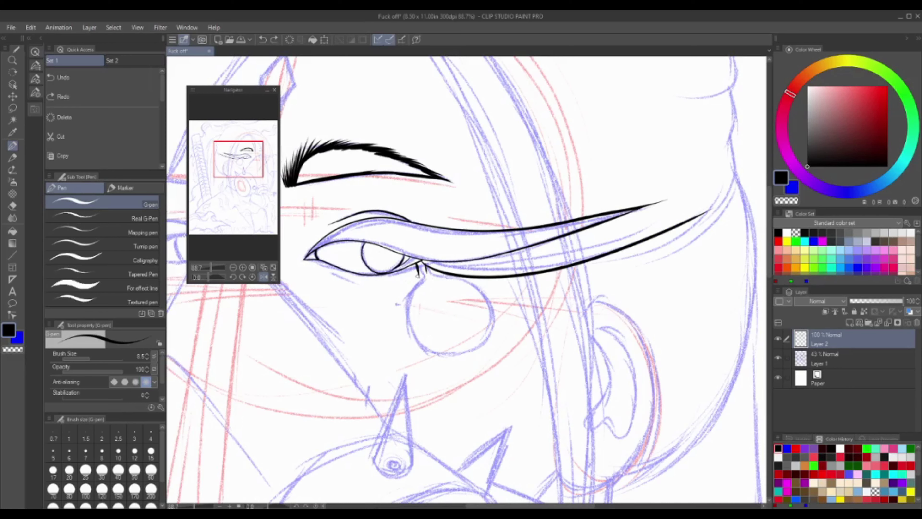
{"action": "key", "text": "ctrl+z"}
{"action": "mouse_move", "coordinate": [420, 276]}
{"action": "left_mouse_down"}
{"action": "mouse_move", "coordinate": [461, 363]}
{"action": "mouse_move", "coordinate": [487, 338]}
{"action": "left_mouse_up"}
{"action": "key", "text": "ctrl+z"}
{"action": "scroll", "coordinate": [414, 271], "scroll_direction": "down", "scroll_amount": 3}
{"action": "scroll", "coordinate": [413, 271], "scroll_direction": "up", "scroll_amount": 5}
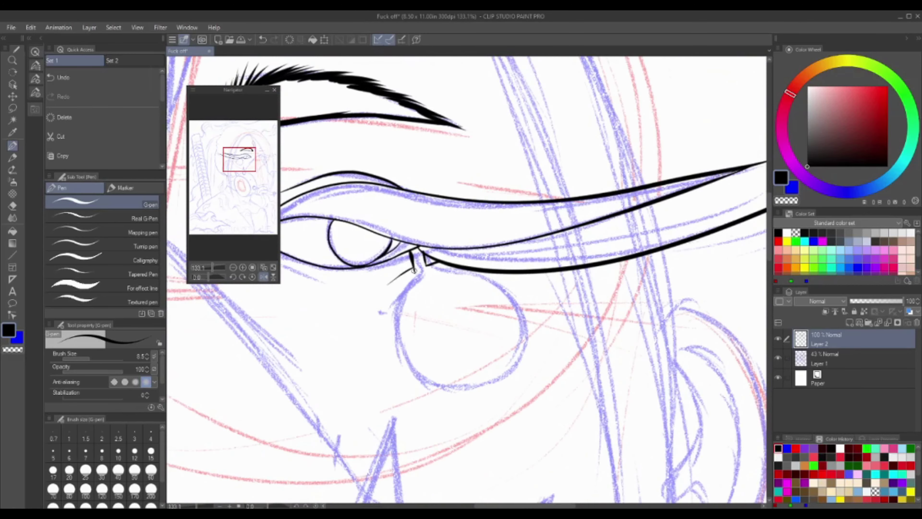
{"action": "left_click_drag", "start_coordinate": [417, 275], "coordinate": [468, 390]}
{"action": "key", "text": "ctrl+z"}
{"action": "left_click_drag", "start_coordinate": [469, 271], "coordinate": [447, 391]}
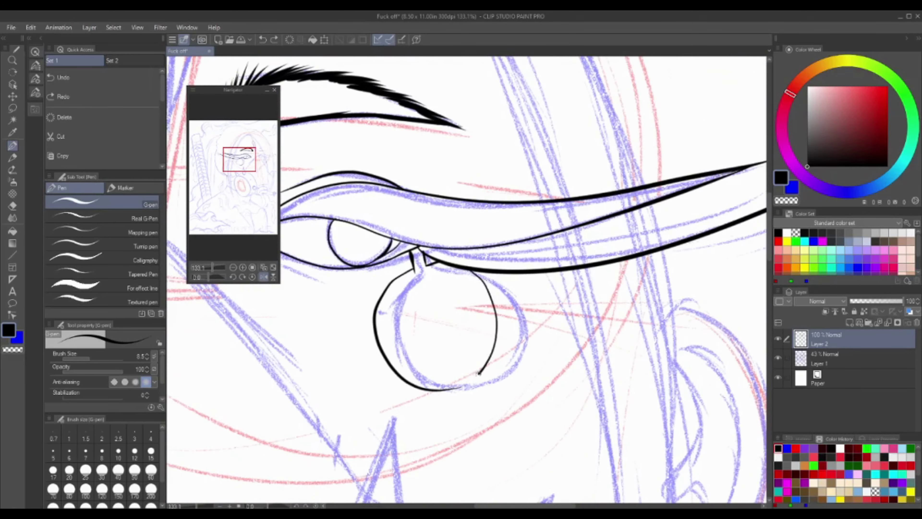
Remove the black circle under the eye and ink a short loop stroke instead.
{"action": "key", "text": "e"}
{"action": "scroll", "coordinate": [416, 274], "scroll_direction": "down", "scroll_amount": 3}
{"action": "scroll", "coordinate": [416, 275], "scroll_direction": "down", "scroll_amount": 2}
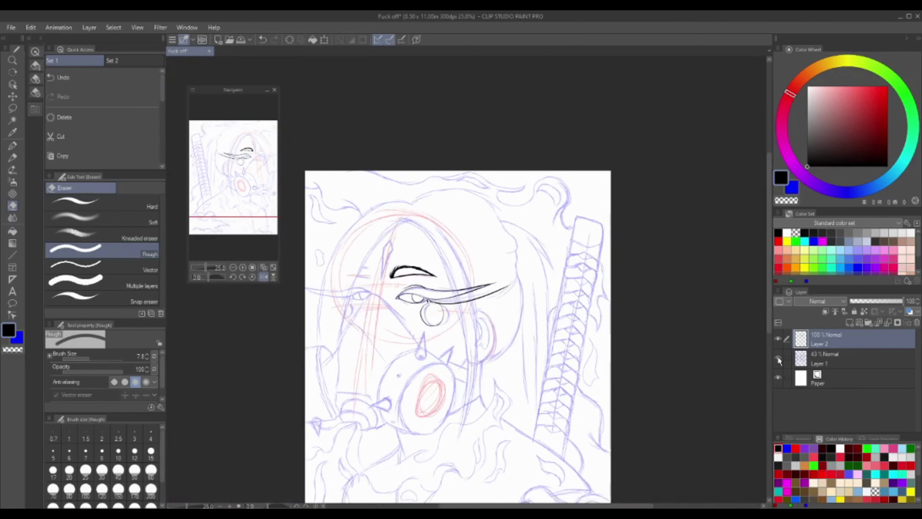
{"action": "key", "text": "ctrl+z"}
{"action": "key", "text": "p"}
{"action": "scroll", "coordinate": [439, 318], "scroll_direction": "up", "scroll_amount": 4}
{"action": "scroll", "coordinate": [439, 318], "scroll_direction": "up", "scroll_amount": 2}
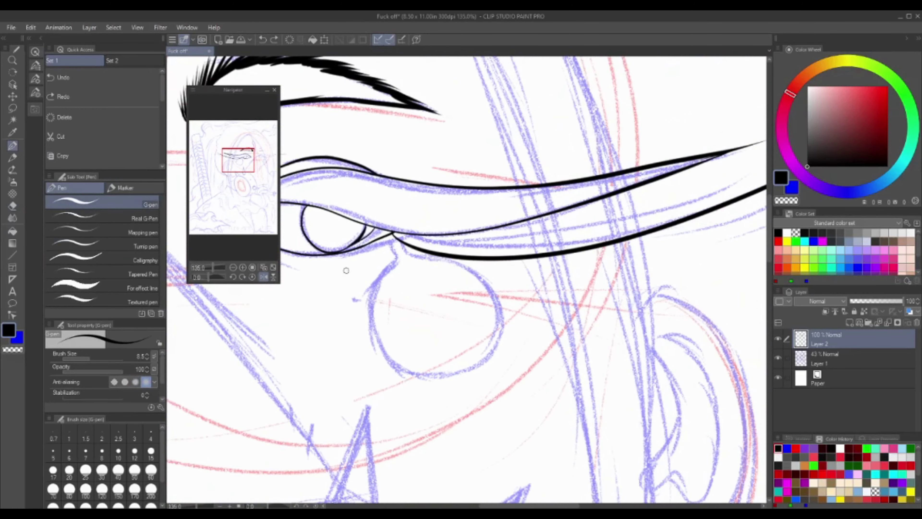
{"action": "mouse_move", "coordinate": [400, 241]}
{"action": "left_mouse_down"}
{"action": "mouse_move", "coordinate": [341, 291]}
{"action": "mouse_move", "coordinate": [472, 248]}
{"action": "mouse_move", "coordinate": [367, 260]}
{"action": "mouse_move", "coordinate": [462, 260]}
{"action": "left_mouse_up"}
{"action": "key", "text": "ctrl+z"}
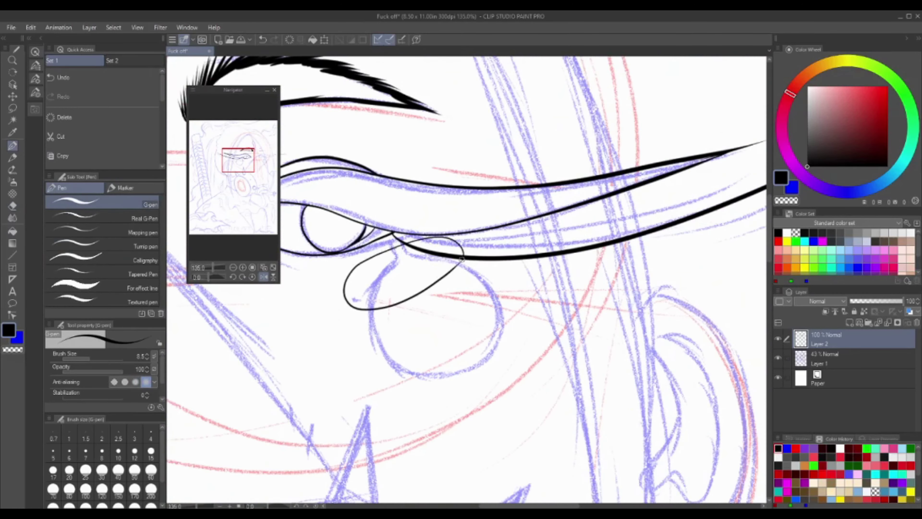
{"action": "scroll", "coordinate": [462, 259], "scroll_direction": "down", "scroll_amount": 3}
{"action": "scroll", "coordinate": [436, 283], "scroll_direction": "up", "scroll_amount": 4}
{"action": "left_click_drag", "start_coordinate": [341, 314], "coordinate": [391, 332]}
Draw fanned curved upper eyelashes and dark texture along the upper lid.
{"action": "left_click_drag", "start_coordinate": [458, 287], "coordinate": [672, 148]}
{"action": "key", "text": "ctrl+z"}
{"action": "mouse_move", "coordinate": [418, 269]}
{"action": "left_mouse_down"}
{"action": "mouse_move", "coordinate": [542, 178]}
{"action": "mouse_move", "coordinate": [369, 176]}
{"action": "left_mouse_up"}
{"action": "left_click_drag", "start_coordinate": [393, 260], "coordinate": [324, 192]}
{"action": "left_click_drag", "start_coordinate": [354, 265], "coordinate": [292, 272]}
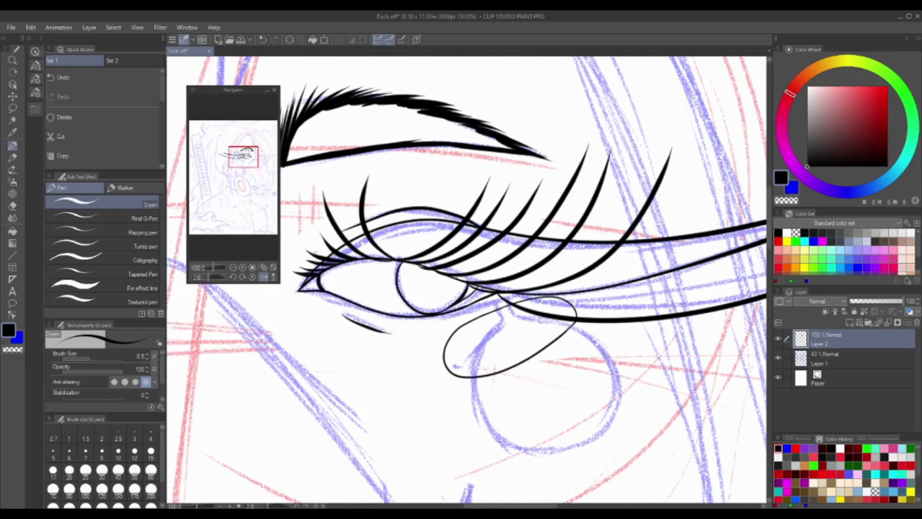
{"action": "left_click_drag", "start_coordinate": [402, 259], "coordinate": [415, 168]}
{"action": "mouse_move", "coordinate": [403, 259]}
{"action": "left_mouse_down"}
{"action": "mouse_move", "coordinate": [457, 174]}
{"action": "mouse_move", "coordinate": [425, 173]}
{"action": "mouse_move", "coordinate": [476, 287]}
{"action": "mouse_move", "coordinate": [345, 256]}
{"action": "left_mouse_up"}
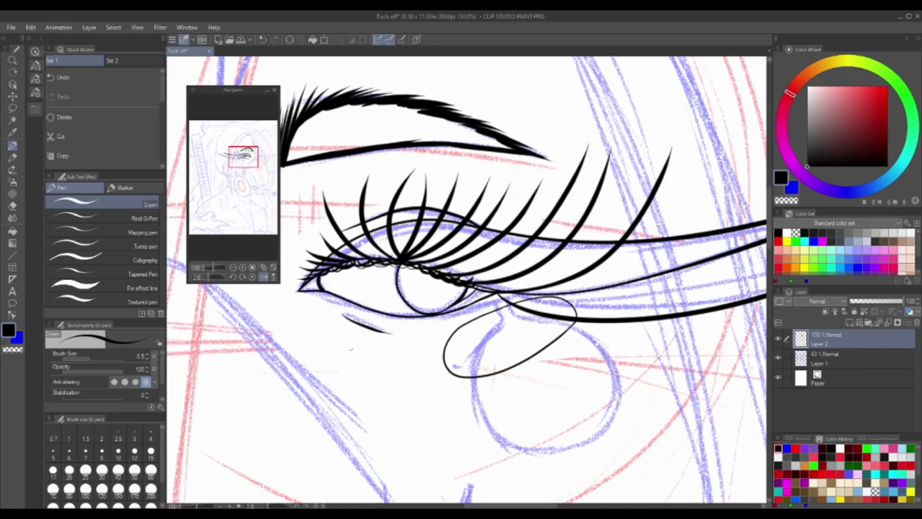
Add short lashes along the lower lid, including one near the outer corner.
{"action": "left_click_drag", "start_coordinate": [429, 314], "coordinate": [409, 342]}
{"action": "left_click_drag", "start_coordinate": [495, 294], "coordinate": [442, 342]}
{"action": "left_click_drag", "start_coordinate": [405, 316], "coordinate": [387, 343]}
{"action": "key", "text": "ctrl+z"}
{"action": "left_click_drag", "start_coordinate": [368, 305], "coordinate": [337, 329]}
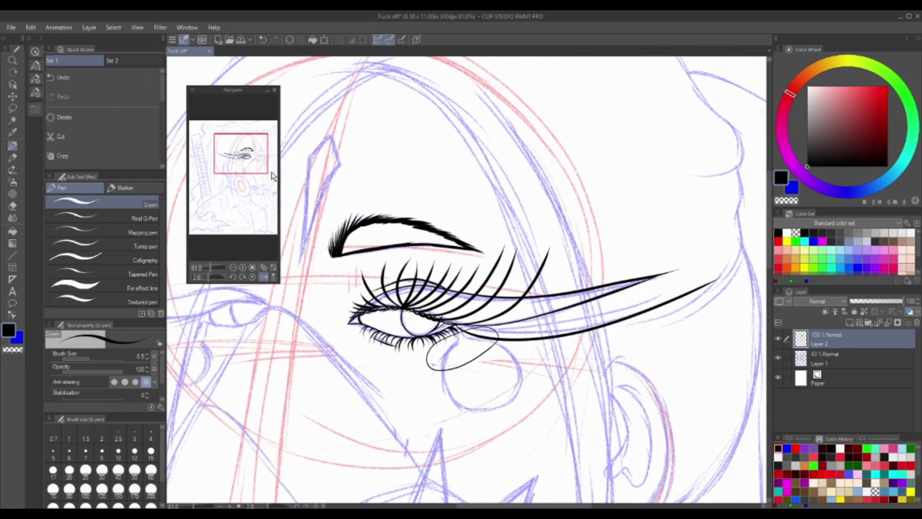
Ink the side line of the forehead spike above the eyebrow.
{"action": "left_click_drag", "start_coordinate": [271, 172], "coordinate": [278, 161]}
{"action": "mouse_move", "coordinate": [469, 167]}
{"action": "left_mouse_down"}
{"action": "mouse_move", "coordinate": [486, 218]}
{"action": "mouse_move", "coordinate": [408, 423]}
{"action": "mouse_move", "coordinate": [422, 240]}
{"action": "mouse_move", "coordinate": [416, 400]}
{"action": "left_mouse_up"}
{"action": "key", "text": "ctrl+z"}
{"action": "left_click_drag", "start_coordinate": [422, 240], "coordinate": [408, 405]}
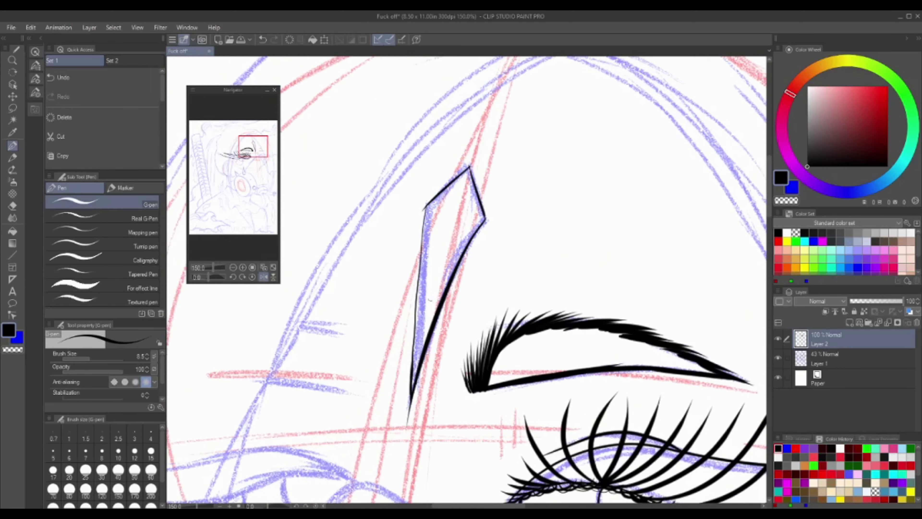
Enlarge the G-pen to 15.9 and fill the eyebrow and thick winged eyelid solid black.
{"action": "scroll", "coordinate": [435, 232], "scroll_direction": "down", "scroll_amount": 5}
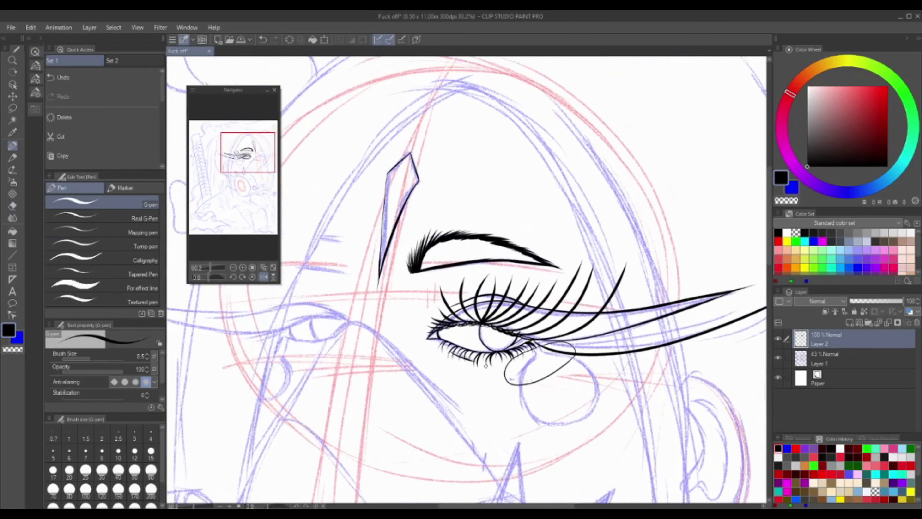
{"action": "key", "text": "bracketright"}
{"action": "mouse_move", "coordinate": [367, 189]}
{"action": "left_mouse_down"}
{"action": "mouse_move", "coordinate": [545, 174]}
{"action": "mouse_move", "coordinate": [595, 183]}
{"action": "mouse_move", "coordinate": [567, 167]}
{"action": "mouse_move", "coordinate": [437, 139]}
{"action": "left_mouse_up"}
{"action": "scroll", "coordinate": [447, 178], "scroll_direction": "down", "scroll_amount": 2}
{"action": "scroll", "coordinate": [447, 179], "scroll_direction": "up", "scroll_amount": 4}
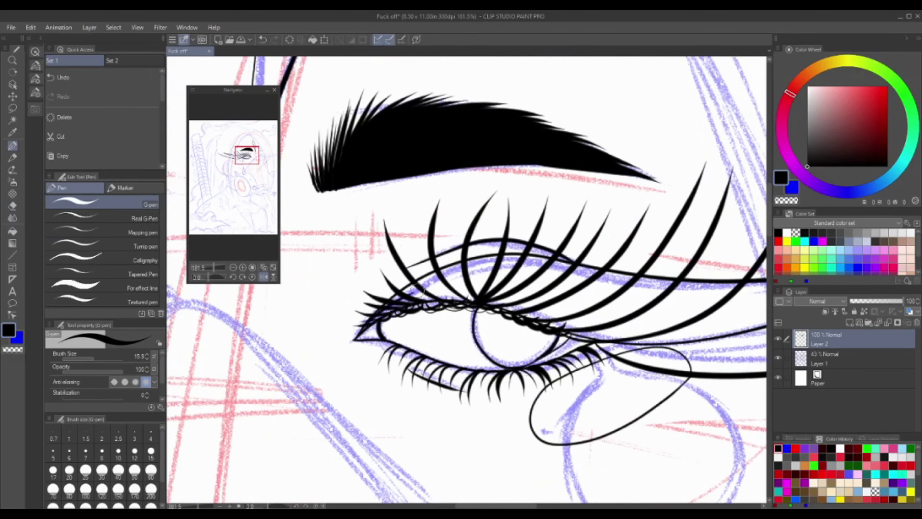
{"action": "left_click_drag", "start_coordinate": [363, 321], "coordinate": [580, 320]}
{"action": "mouse_move", "coordinate": [418, 279]}
{"action": "left_mouse_down"}
{"action": "mouse_move", "coordinate": [652, 289]}
{"action": "mouse_move", "coordinate": [492, 296]}
{"action": "left_mouse_up"}
{"action": "mouse_move", "coordinate": [318, 314]}
{"action": "left_mouse_down"}
{"action": "mouse_move", "coordinate": [410, 350]}
{"action": "mouse_move", "coordinate": [715, 277]}
{"action": "mouse_move", "coordinate": [577, 326]}
{"action": "mouse_move", "coordinate": [421, 290]}
{"action": "left_mouse_up"}
{"action": "left_click_drag", "start_coordinate": [534, 291], "coordinate": [378, 339]}
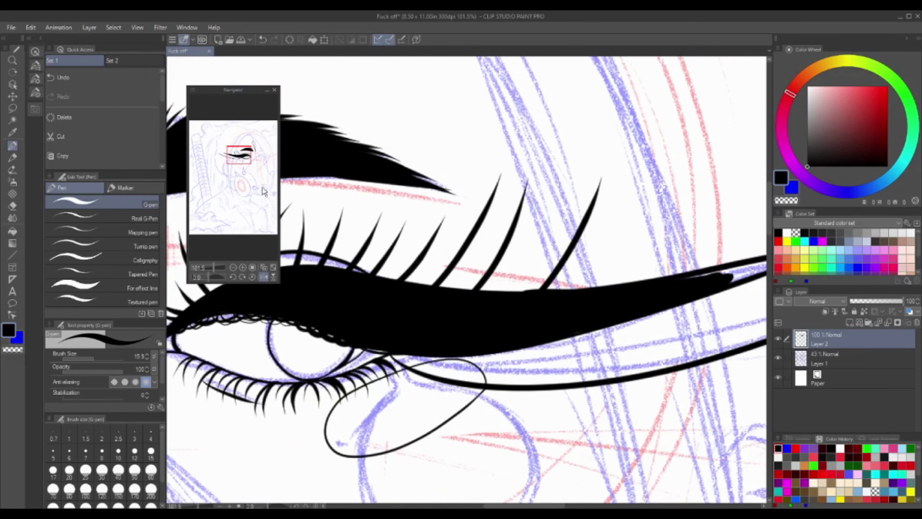
{"action": "left_click_drag", "start_coordinate": [508, 309], "coordinate": [327, 381]}
{"action": "left_click_drag", "start_coordinate": [625, 296], "coordinate": [476, 325]}
Move the view over to the other eye.
{"action": "scroll", "coordinate": [366, 378], "scroll_direction": "down", "scroll_amount": 2}
{"action": "scroll", "coordinate": [400, 327], "scroll_direction": "down", "scroll_amount": 2}
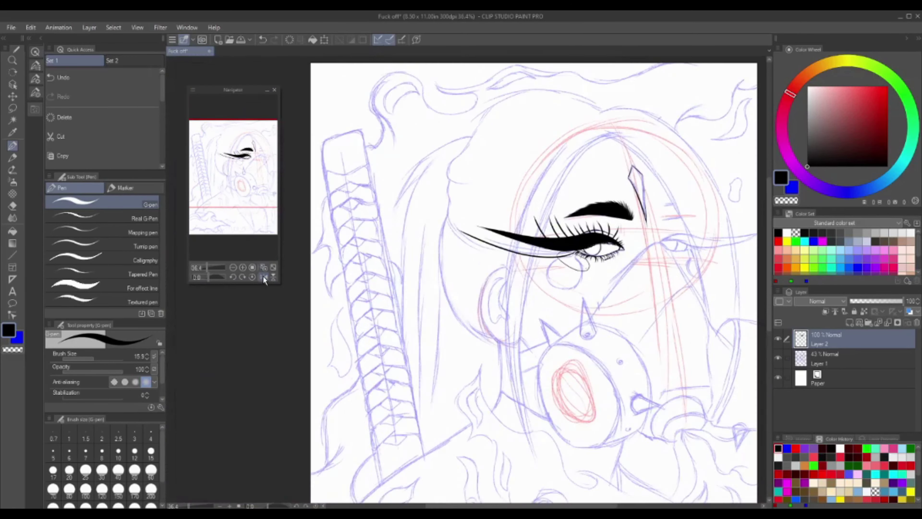
{"action": "scroll", "coordinate": [454, 255], "scroll_direction": "down", "scroll_amount": 2}
{"action": "scroll", "coordinate": [603, 217], "scroll_direction": "up", "scroll_amount": 3}
{"action": "scroll", "coordinate": [603, 218], "scroll_direction": "up", "scroll_amount": 2}
{"action": "left_click", "coordinate": [269, 151]}
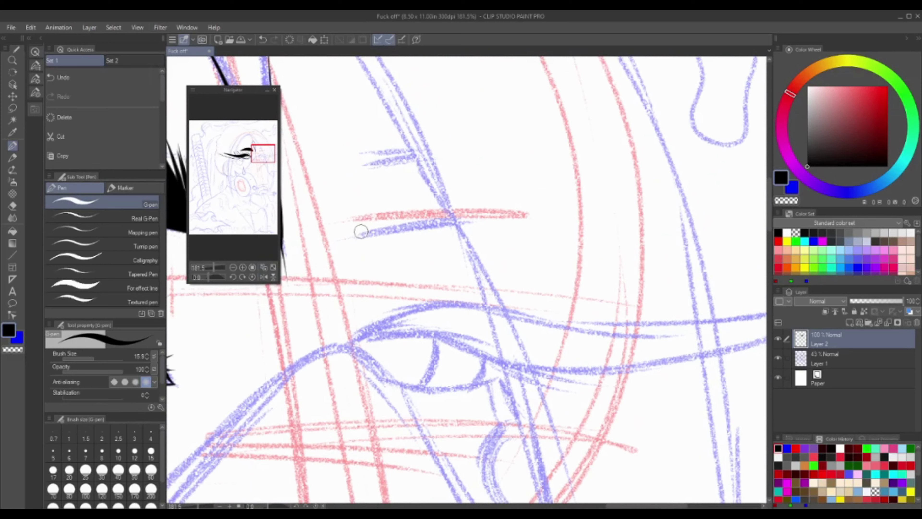
Ink the second eyebrow's spiky hairs and solid wedge.
{"action": "mouse_move", "coordinate": [357, 228]}
{"action": "left_mouse_down"}
{"action": "mouse_move", "coordinate": [367, 209]}
{"action": "mouse_move", "coordinate": [430, 164]}
{"action": "mouse_move", "coordinate": [411, 149]}
{"action": "mouse_move", "coordinate": [378, 160]}
{"action": "left_mouse_up"}
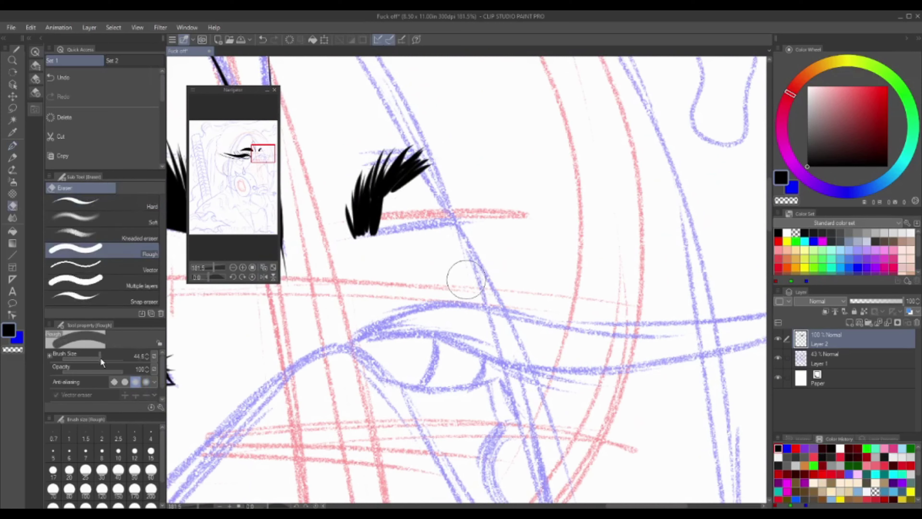
{"action": "key", "text": "ctrl+z"}
{"action": "key", "text": "ctrl+z"}
{"action": "key", "text": "ctrl+z"}
{"action": "mouse_move", "coordinate": [349, 233]}
{"action": "left_mouse_down"}
{"action": "mouse_move", "coordinate": [407, 143]}
{"action": "mouse_move", "coordinate": [344, 228]}
{"action": "mouse_move", "coordinate": [354, 238]}
{"action": "mouse_move", "coordinate": [450, 218]}
{"action": "left_mouse_up"}
{"action": "mouse_move", "coordinate": [352, 189]}
{"action": "left_mouse_down"}
{"action": "mouse_move", "coordinate": [429, 222]}
{"action": "mouse_move", "coordinate": [403, 169]}
{"action": "mouse_move", "coordinate": [417, 216]}
{"action": "mouse_move", "coordinate": [360, 160]}
{"action": "left_mouse_up"}
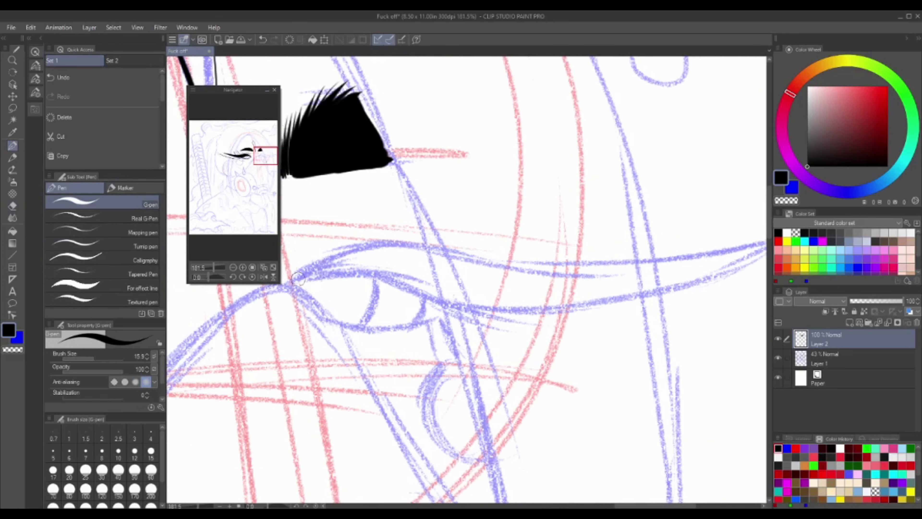
Ink the upper and lower lid curves, iris edge, under-eye loop and lid crease.
{"action": "mouse_move", "coordinate": [298, 278]}
{"action": "left_mouse_down"}
{"action": "mouse_move", "coordinate": [264, 326]}
{"action": "mouse_move", "coordinate": [415, 341]}
{"action": "left_mouse_up"}
{"action": "key", "text": "ctrl+z"}
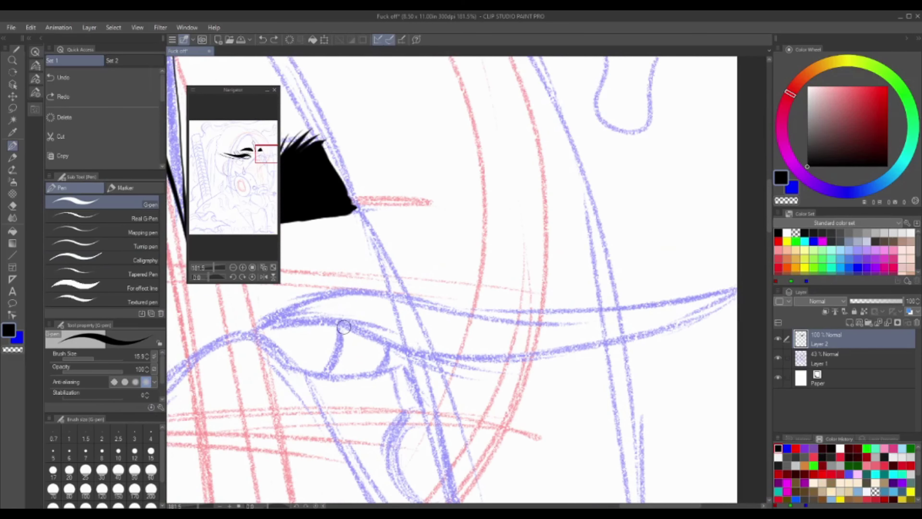
{"action": "left_click_drag", "start_coordinate": [256, 332], "coordinate": [434, 360]}
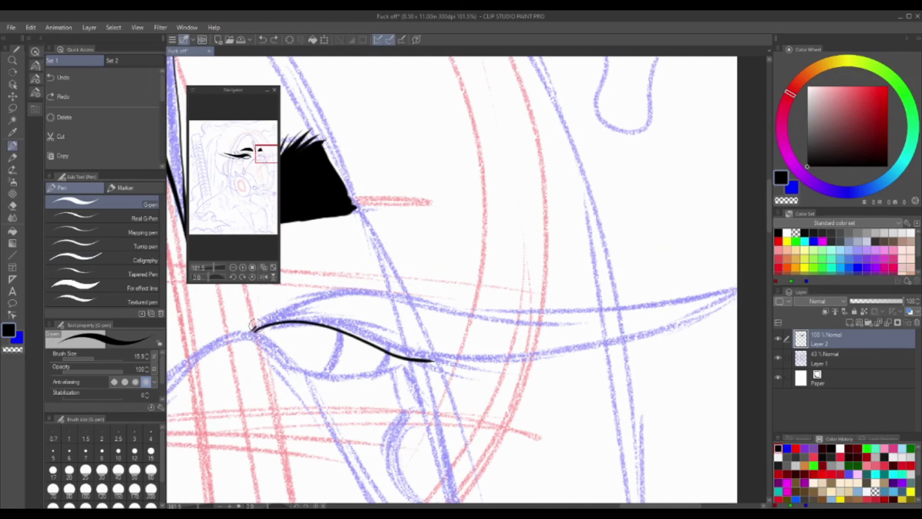
{"action": "left_click_drag", "start_coordinate": [255, 331], "coordinate": [390, 295]}
{"action": "mouse_move", "coordinate": [301, 371]}
{"action": "left_mouse_down"}
{"action": "mouse_move", "coordinate": [410, 360]}
{"action": "mouse_move", "coordinate": [445, 325]}
{"action": "left_mouse_up"}
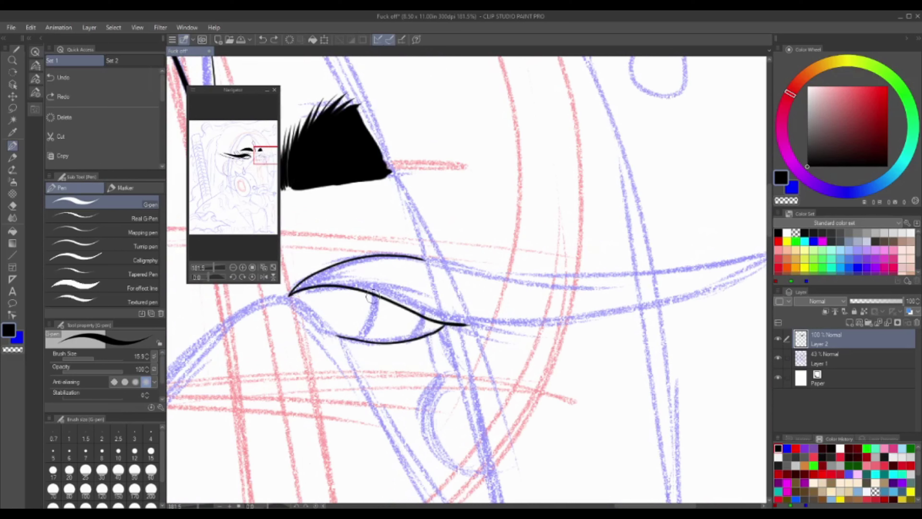
{"action": "left_click_drag", "start_coordinate": [371, 297], "coordinate": [363, 341]}
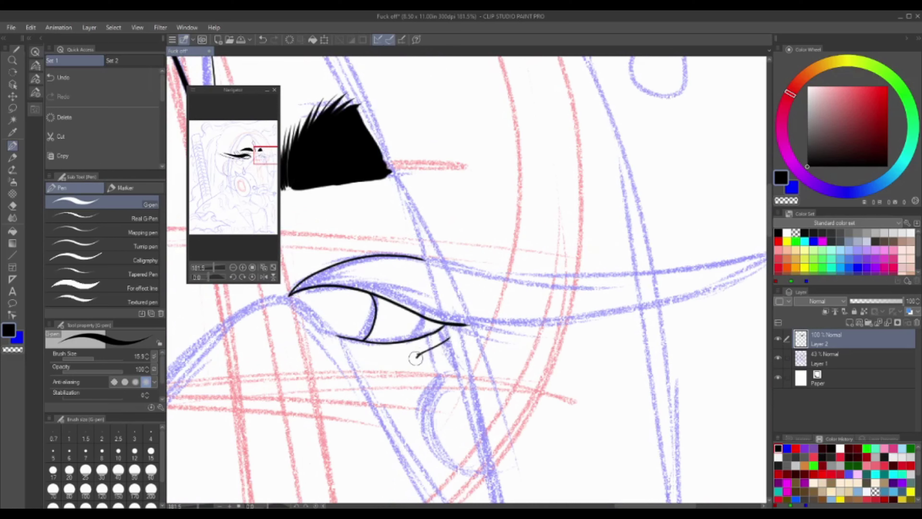
{"action": "left_click_drag", "start_coordinate": [416, 358], "coordinate": [459, 380]}
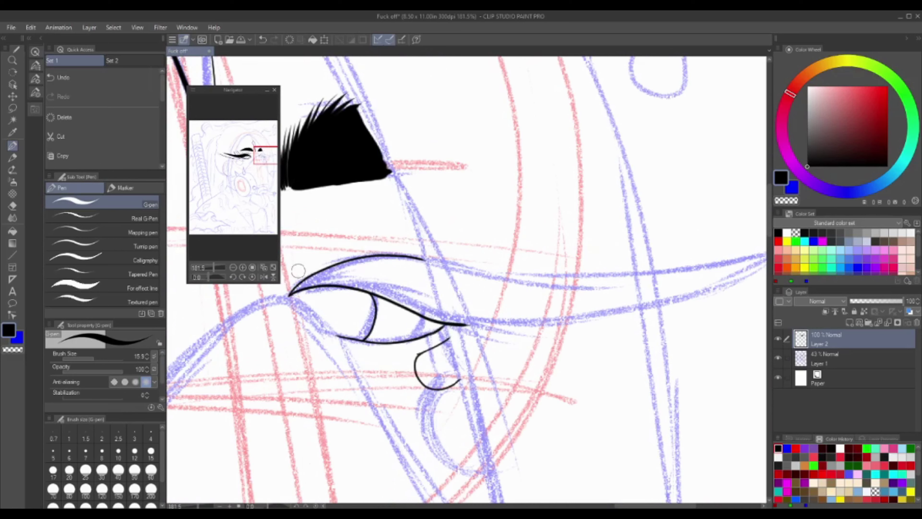
{"action": "left_click_drag", "start_coordinate": [297, 271], "coordinate": [363, 256]}
Draw long upper eyelashes from the inner corner outward, plus a scalloped line beneath.
{"action": "mouse_move", "coordinate": [303, 287]}
{"action": "left_mouse_down"}
{"action": "mouse_move", "coordinate": [284, 292]}
{"action": "mouse_move", "coordinate": [299, 272]}
{"action": "left_mouse_up"}
{"action": "left_click_drag", "start_coordinate": [93, 359], "coordinate": [90, 358]}
{"action": "left_click_drag", "start_coordinate": [327, 285], "coordinate": [327, 234]}
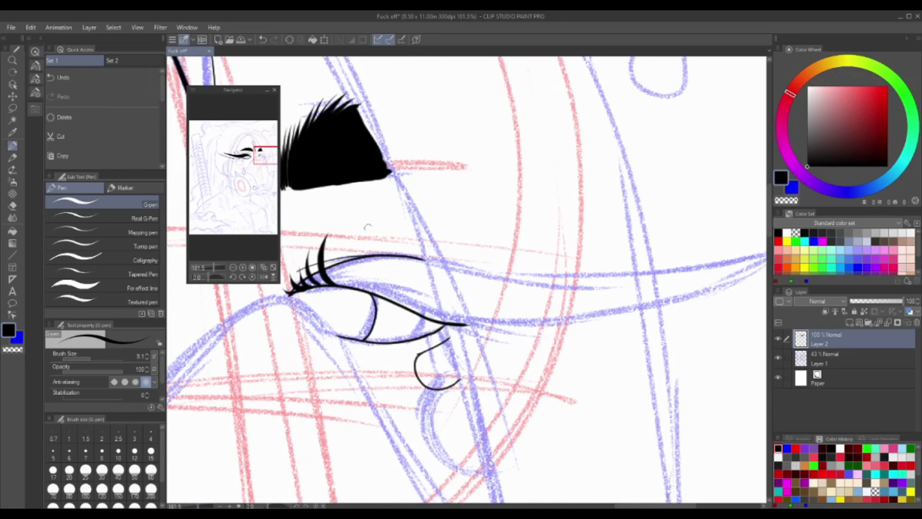
{"action": "mouse_move", "coordinate": [364, 290]}
{"action": "left_mouse_down"}
{"action": "mouse_move", "coordinate": [354, 202]}
{"action": "mouse_move", "coordinate": [387, 193]}
{"action": "left_mouse_up"}
{"action": "left_click_drag", "start_coordinate": [395, 294], "coordinate": [414, 204]}
{"action": "left_click_drag", "start_coordinate": [428, 309], "coordinate": [452, 294]}
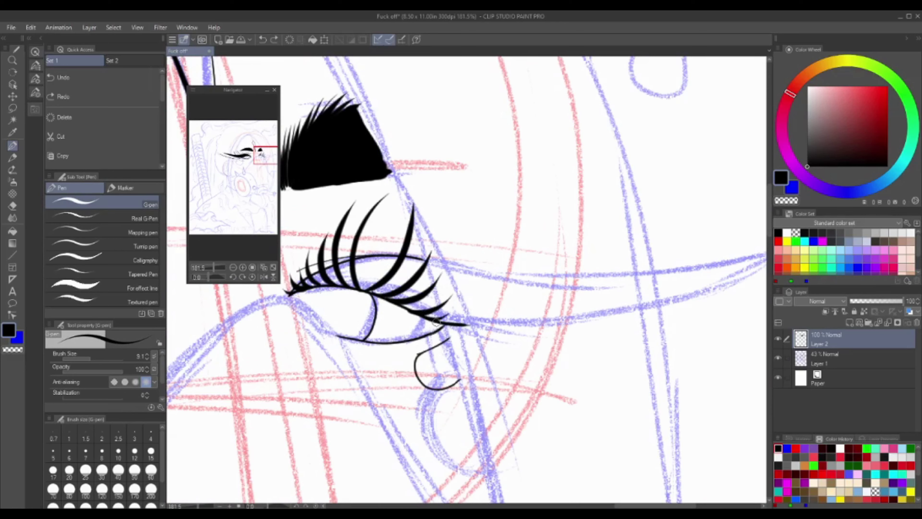
{"action": "left_click_drag", "start_coordinate": [385, 320], "coordinate": [441, 342]}
Remove the stray long lower lash and redraw the scalloped lower lid line.
{"action": "left_click", "coordinate": [101, 260]}
{"action": "key", "text": "ctrl+z"}
{"action": "left_click", "coordinate": [102, 201]}
{"action": "left_click_drag", "start_coordinate": [347, 287], "coordinate": [432, 324]}
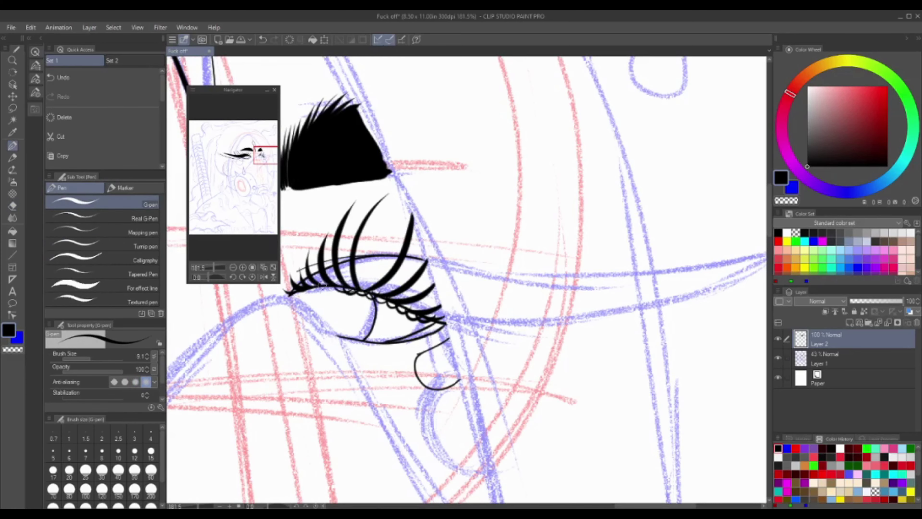
Thicken the upper lash line solid black, then zoom out to check the drawing.
{"action": "key", "text": "ctrl+0"}
{"action": "scroll", "coordinate": [310, 146], "scroll_direction": "up", "scroll_amount": 2}
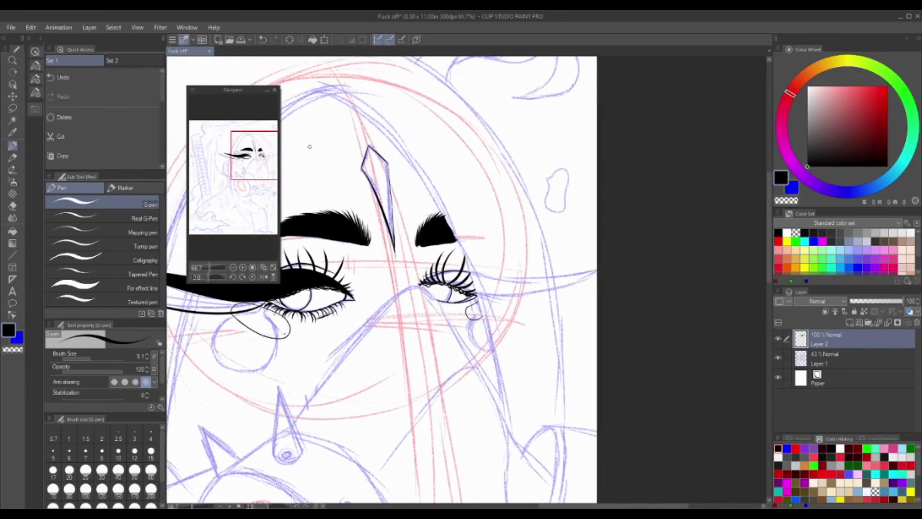
{"action": "scroll", "coordinate": [435, 265], "scroll_direction": "up", "scroll_amount": 4}
{"action": "mouse_move", "coordinate": [385, 287]}
{"action": "left_mouse_down"}
{"action": "mouse_move", "coordinate": [450, 271]}
{"action": "mouse_move", "coordinate": [421, 265]}
{"action": "mouse_move", "coordinate": [490, 308]}
{"action": "left_mouse_up"}
{"action": "mouse_move", "coordinate": [427, 262]}
{"action": "left_mouse_down"}
{"action": "mouse_move", "coordinate": [497, 287]}
{"action": "mouse_move", "coordinate": [508, 324]}
{"action": "left_mouse_up"}
{"action": "left_click_drag", "start_coordinate": [481, 276], "coordinate": [501, 307]}
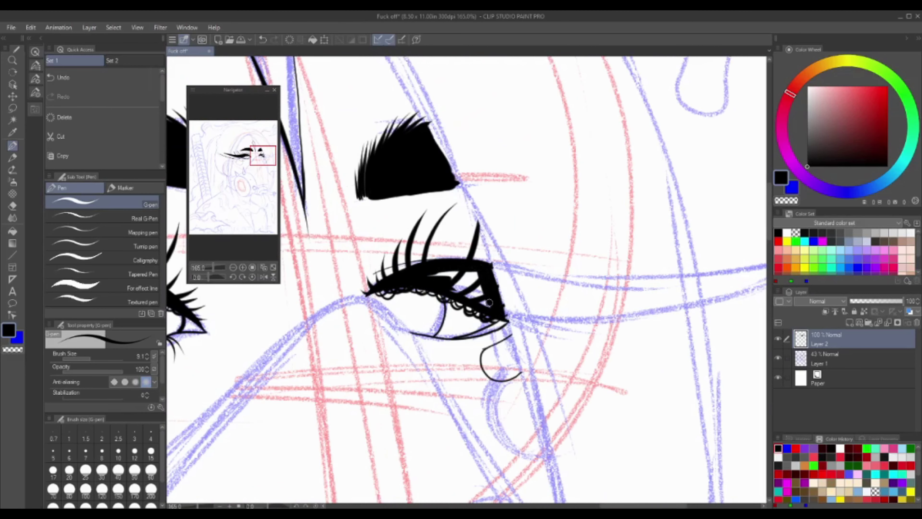
{"action": "left_click_drag", "start_coordinate": [427, 266], "coordinate": [485, 300]}
{"action": "key", "text": "ctrl+minus"}
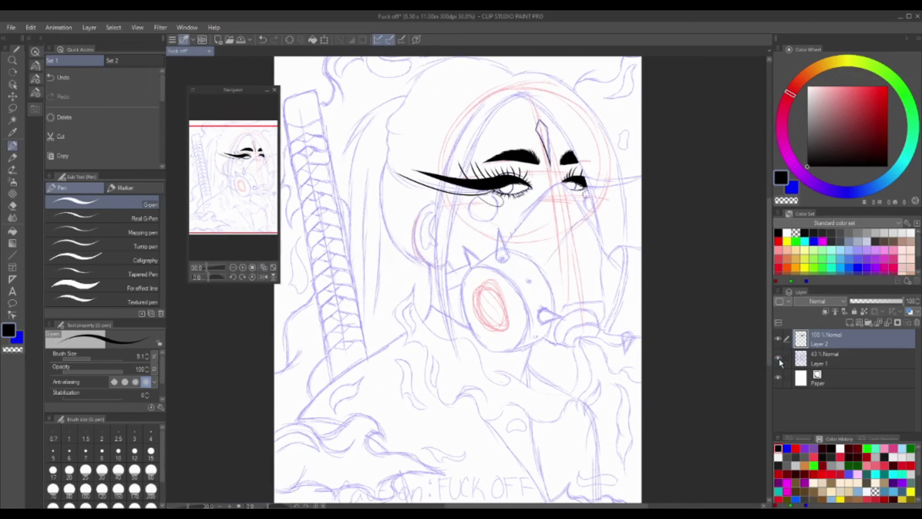
Ink the gas mask edges along the nose bridge and down across the cheeks.
{"action": "scroll", "coordinate": [574, 197], "scroll_direction": "up", "scroll_amount": 5}
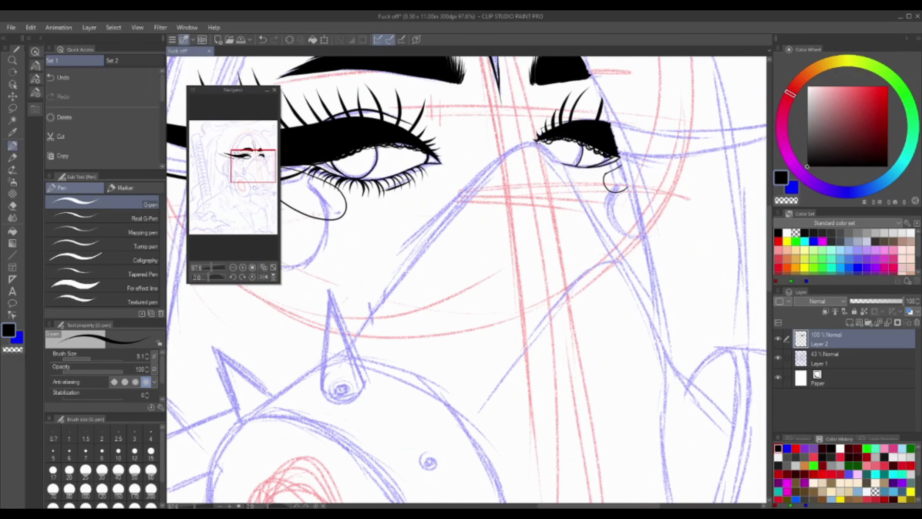
{"action": "mouse_move", "coordinate": [352, 341]}
{"action": "left_mouse_down"}
{"action": "mouse_move", "coordinate": [532, 145]}
{"action": "mouse_move", "coordinate": [663, 359]}
{"action": "left_mouse_up"}
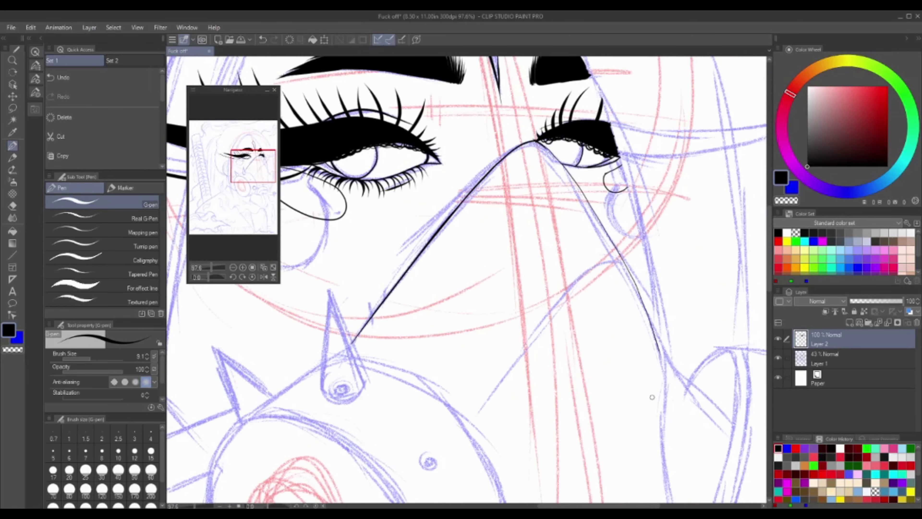
{"action": "left_click_drag", "start_coordinate": [545, 218], "coordinate": [510, 172]}
{"action": "left_click_drag", "start_coordinate": [590, 215], "coordinate": [440, 371]}
{"action": "left_click_drag", "start_coordinate": [545, 308], "coordinate": [452, 182]}
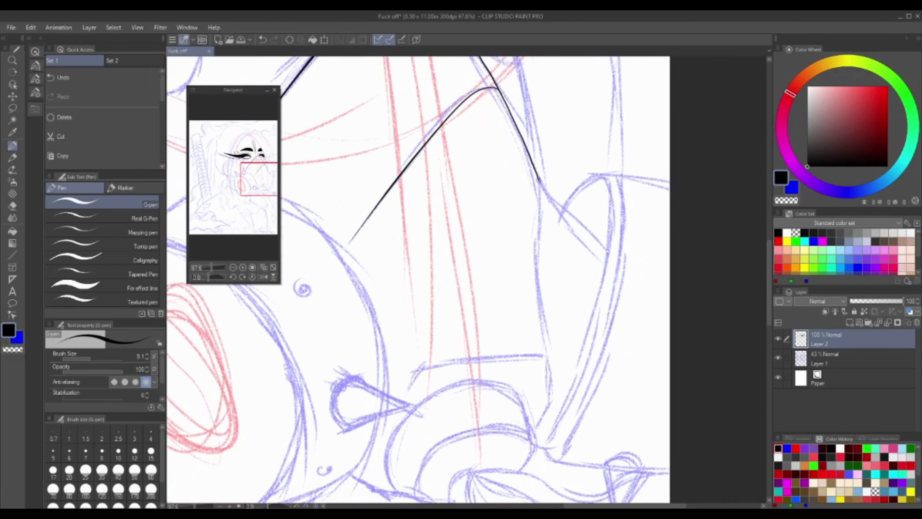
{"action": "left_click_drag", "start_coordinate": [541, 181], "coordinate": [547, 347]}
{"action": "left_click_drag", "start_coordinate": [541, 182], "coordinate": [604, 256]}
{"action": "left_click_drag", "start_coordinate": [494, 357], "coordinate": [399, 396]}
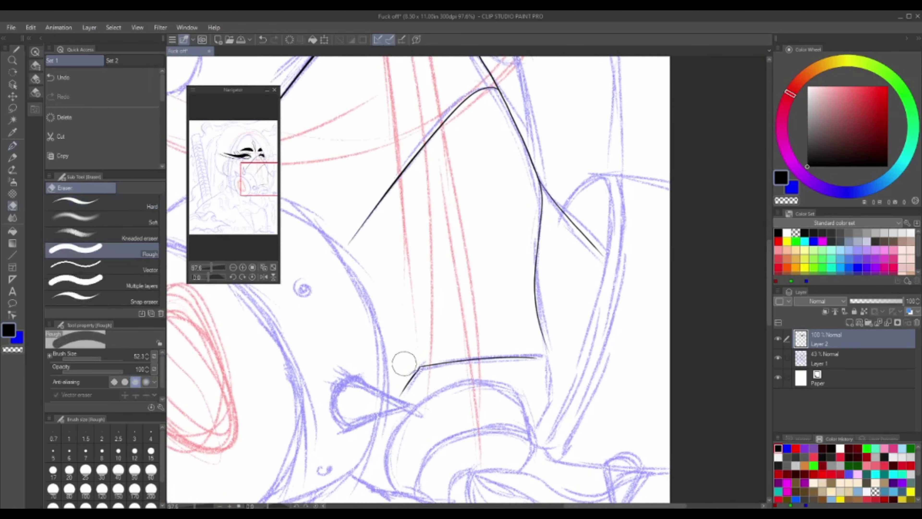
{"action": "left_click_drag", "start_coordinate": [547, 361], "coordinate": [541, 435]}
Flip the canvas horizontally and ink the ear's outer and inner curves.
{"action": "scroll", "coordinate": [272, 181], "scroll_direction": "down", "scroll_amount": 5}
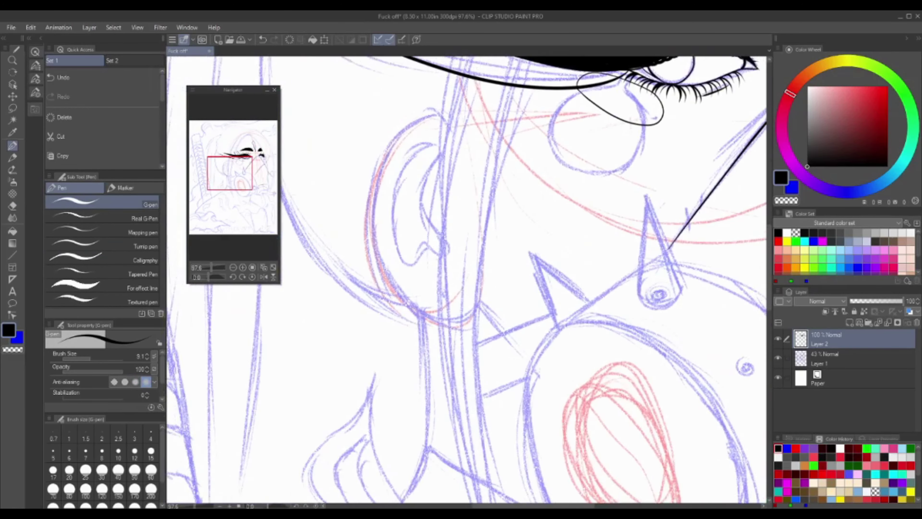
{"action": "scroll", "coordinate": [378, 279], "scroll_direction": "up", "scroll_amount": 4}
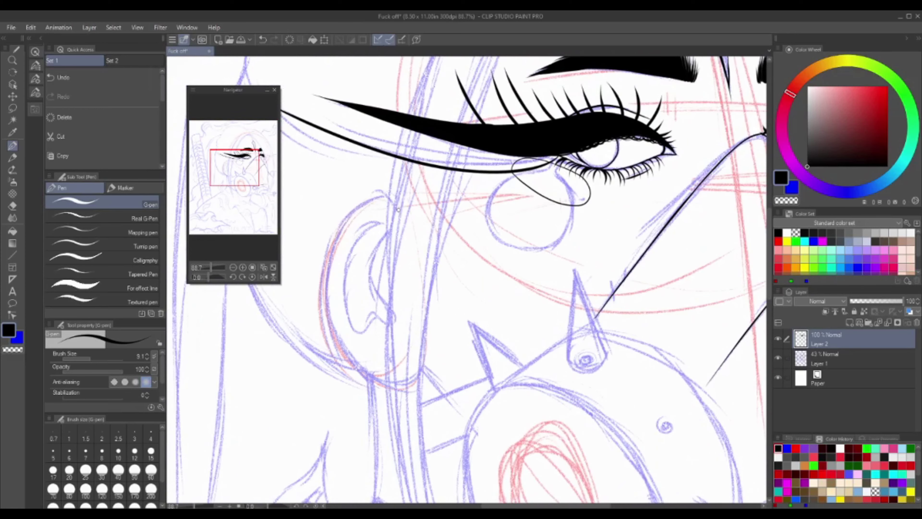
{"action": "key", "text": "h"}
{"action": "mouse_move", "coordinate": [414, 199]}
{"action": "left_mouse_down"}
{"action": "mouse_move", "coordinate": [434, 189]}
{"action": "mouse_move", "coordinate": [417, 381]}
{"action": "left_mouse_up"}
{"action": "left_click_drag", "start_coordinate": [422, 217], "coordinate": [440, 342]}
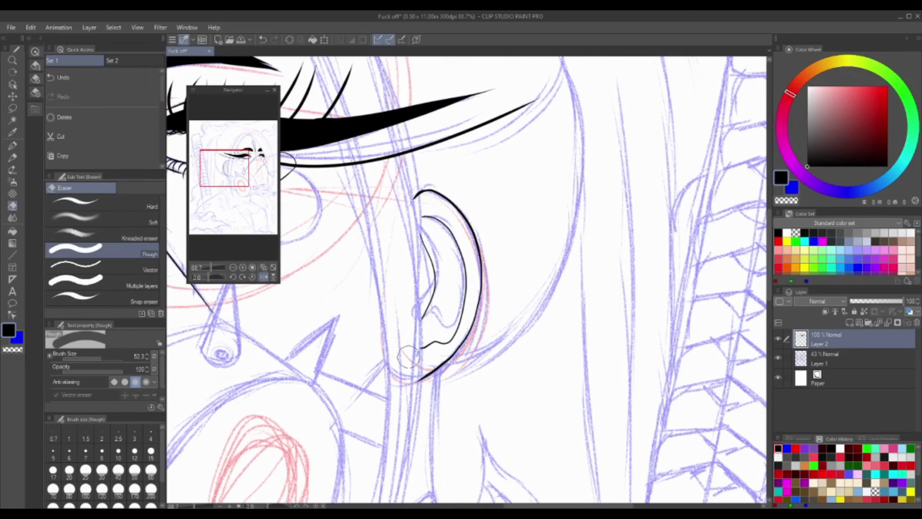
{"action": "scroll", "coordinate": [276, 186], "scroll_direction": "down", "scroll_amount": 4}
Turn canvas mirroring off and ink the mask strap and right-side curved edges.
{"action": "key", "text": "h"}
{"action": "scroll", "coordinate": [368, 323], "scroll_direction": "up", "scroll_amount": 1}
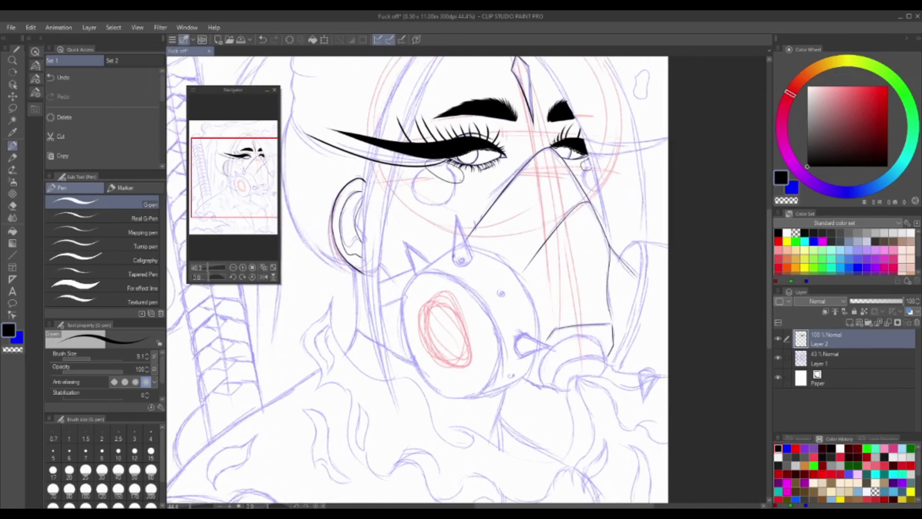
{"action": "scroll", "coordinate": [368, 323], "scroll_direction": "up", "scroll_amount": 2}
{"action": "left_click_drag", "start_coordinate": [440, 293], "coordinate": [505, 270]}
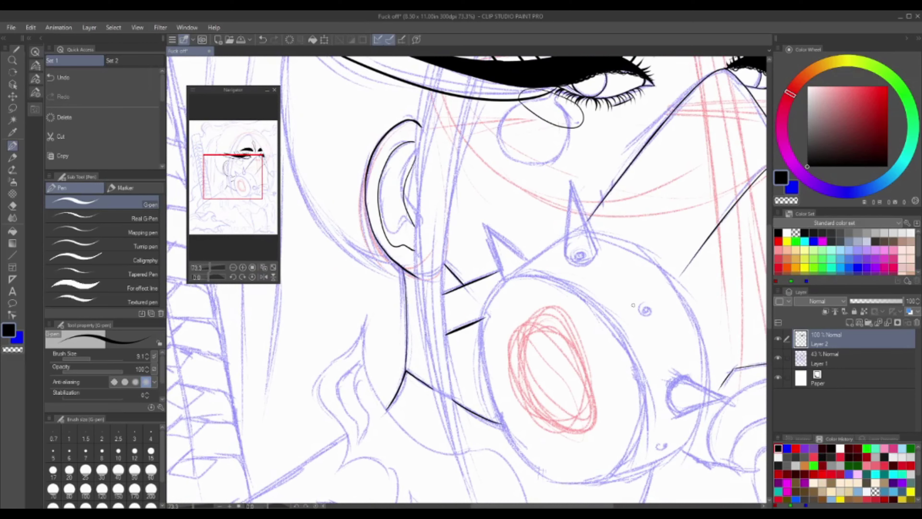
{"action": "left_click_drag", "start_coordinate": [233, 177], "coordinate": [257, 185]}
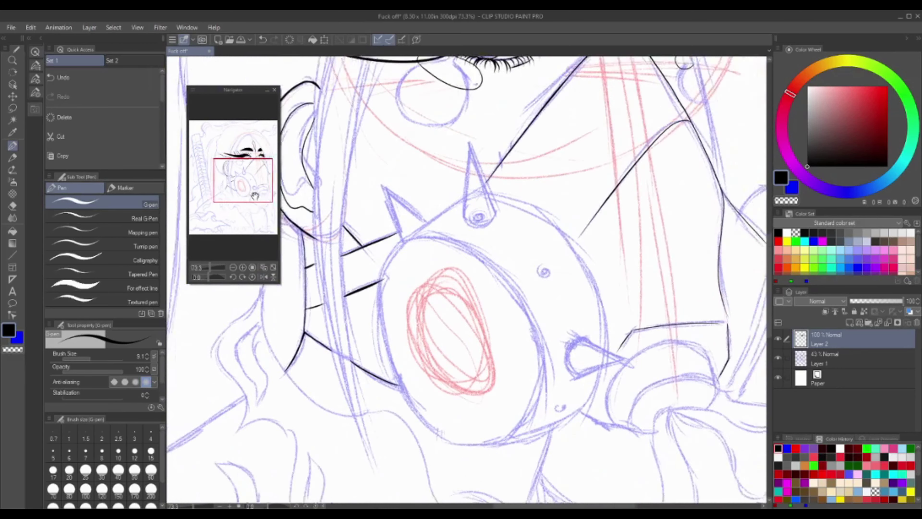
{"action": "mouse_move", "coordinate": [504, 168]}
{"action": "left_mouse_down"}
{"action": "mouse_move", "coordinate": [545, 142]}
{"action": "mouse_move", "coordinate": [582, 148]}
{"action": "mouse_move", "coordinate": [489, 350]}
{"action": "left_mouse_up"}
{"action": "key", "text": "ctrl+z"}
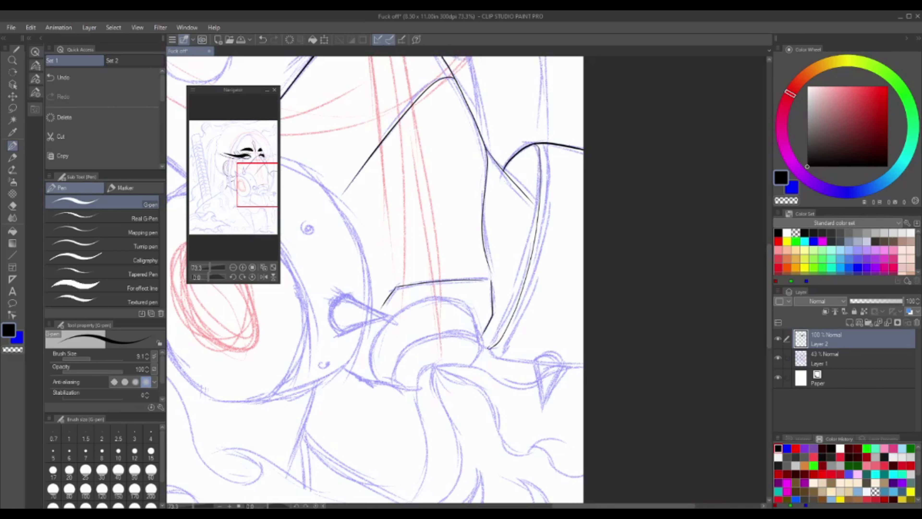
Ink the strokes down the mask's side and its lower-edge curve, redoing rough lines.
{"action": "mouse_move", "coordinate": [546, 143]}
{"action": "left_mouse_down"}
{"action": "mouse_move", "coordinate": [500, 359]}
{"action": "mouse_move", "coordinate": [562, 362]}
{"action": "left_mouse_up"}
{"action": "key", "text": "ctrl+z"}
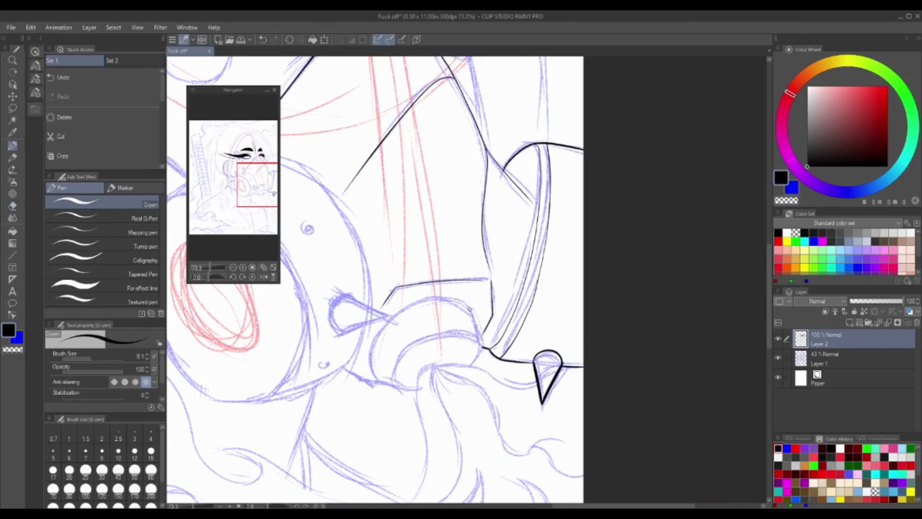
{"action": "left_click_drag", "start_coordinate": [470, 311], "coordinate": [468, 370]}
{"action": "key", "text": "ctrl+z"}
{"action": "left_click_drag", "start_coordinate": [473, 313], "coordinate": [469, 367]}
{"action": "left_click_drag", "start_coordinate": [414, 302], "coordinate": [381, 385]}
{"action": "key", "text": "ctrl+z"}
{"action": "left_click_drag", "start_coordinate": [480, 345], "coordinate": [396, 383]}
{"action": "key", "text": "ctrl+z"}
Ink the round filter's edges, the mask's upper-right edge and nearby loop strokes.
{"action": "left_click_drag", "start_coordinate": [551, 322], "coordinate": [767, 322]}
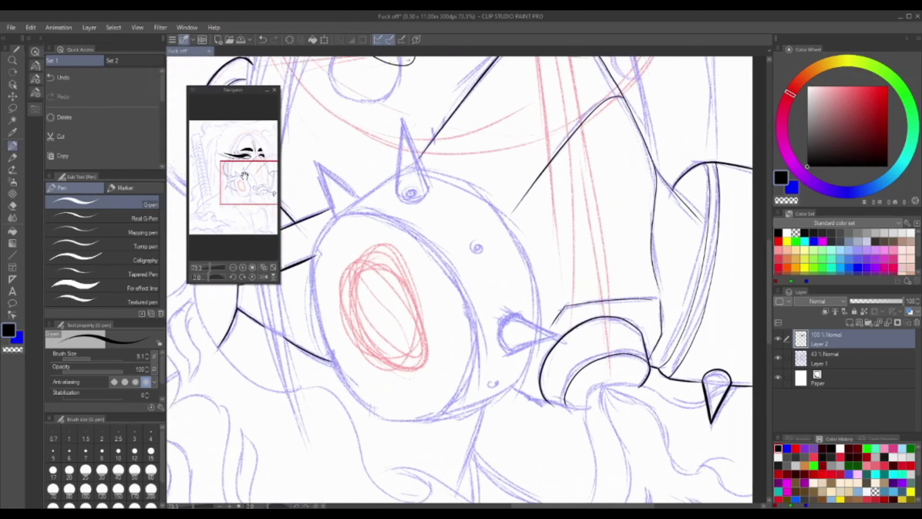
{"action": "left_click_drag", "start_coordinate": [447, 153], "coordinate": [377, 339]}
{"action": "mouse_move", "coordinate": [390, 193]}
{"action": "left_mouse_down"}
{"action": "mouse_move", "coordinate": [517, 355]}
{"action": "mouse_move", "coordinate": [396, 394]}
{"action": "left_mouse_up"}
{"action": "left_click_drag", "start_coordinate": [469, 149], "coordinate": [583, 271]}
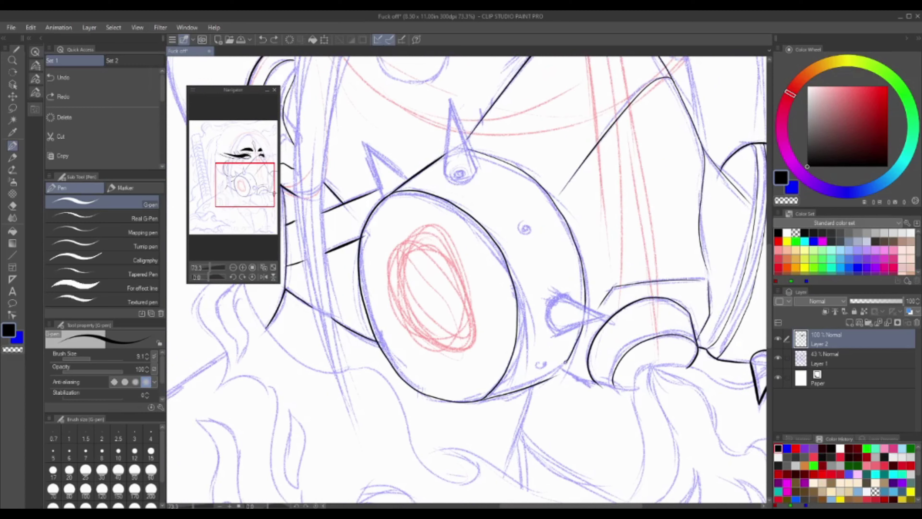
{"action": "scroll", "coordinate": [585, 339], "scroll_direction": "up", "scroll_amount": 3}
{"action": "mouse_move", "coordinate": [527, 287]}
{"action": "left_mouse_down"}
{"action": "mouse_move", "coordinate": [545, 329]}
{"action": "mouse_move", "coordinate": [628, 302]}
{"action": "left_mouse_up"}
Ink the left spike, the teardrop shape and the side canister's lower edge.
{"action": "key", "text": "e"}
{"action": "left_click_drag", "start_coordinate": [257, 182], "coordinate": [246, 169]}
{"action": "key", "text": "p"}
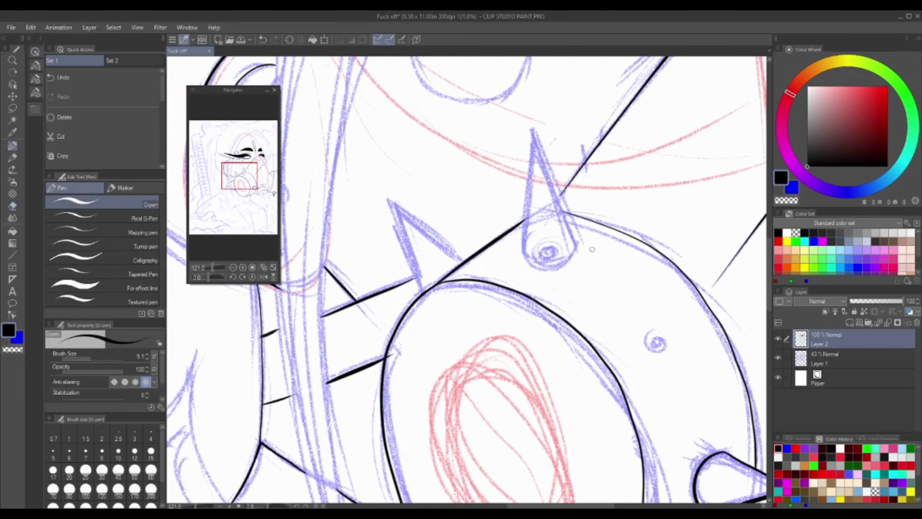
{"action": "left_click_drag", "start_coordinate": [400, 207], "coordinate": [467, 259]}
{"action": "mouse_move", "coordinate": [579, 251]}
{"action": "left_mouse_down"}
{"action": "mouse_move", "coordinate": [539, 143]}
{"action": "mouse_move", "coordinate": [579, 254]}
{"action": "left_mouse_up"}
{"action": "key", "text": "ctrl+z"}
{"action": "key", "text": "e"}
{"action": "left_click_drag", "start_coordinate": [245, 170], "coordinate": [260, 187]}
{"action": "key", "text": "p"}
{"action": "left_click_drag", "start_coordinate": [481, 291], "coordinate": [559, 318]}
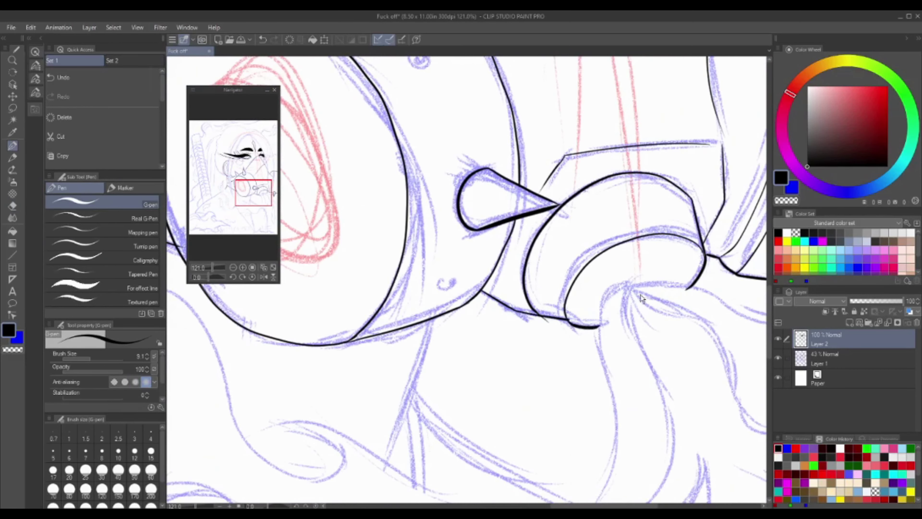
Hide the sketch layer to check the inked face and mask.
{"action": "scroll", "coordinate": [632, 300], "scroll_direction": "down", "scroll_amount": 3}
{"action": "scroll", "coordinate": [622, 302], "scroll_direction": "down", "scroll_amount": 3}
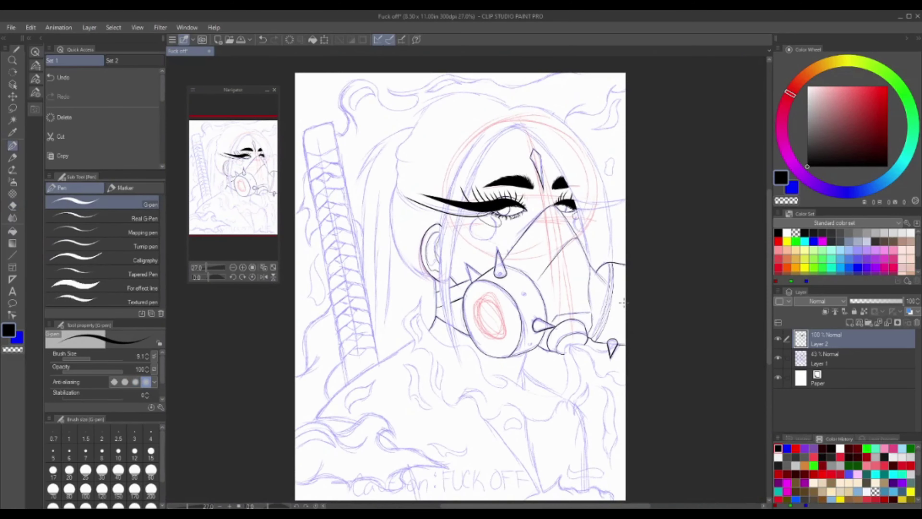
{"action": "scroll", "coordinate": [622, 302], "scroll_direction": "up", "scroll_amount": 5}
{"action": "scroll", "coordinate": [623, 313], "scroll_direction": "down", "scroll_amount": 2}
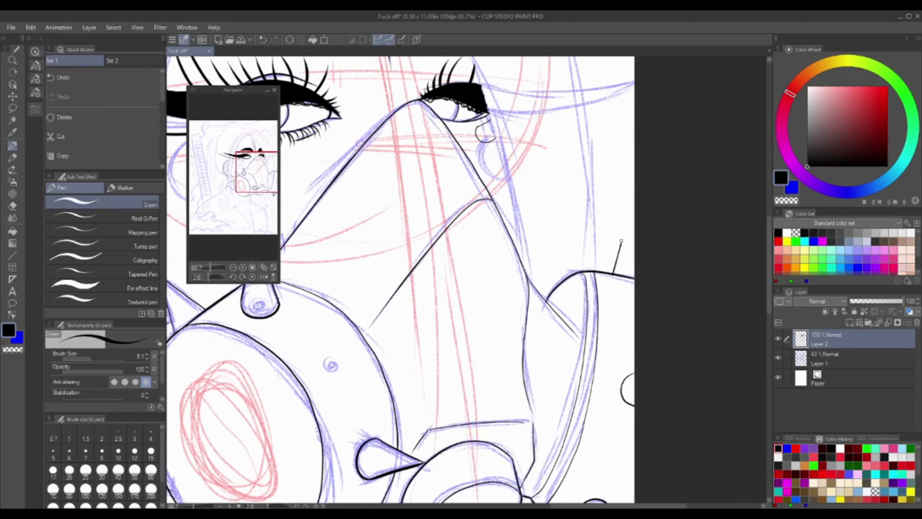
{"action": "scroll", "coordinate": [627, 316], "scroll_direction": "down", "scroll_amount": 3}
{"action": "left_click", "coordinate": [779, 358]}
{"action": "scroll", "coordinate": [517, 348], "scroll_direction": "up", "scroll_amount": 2}
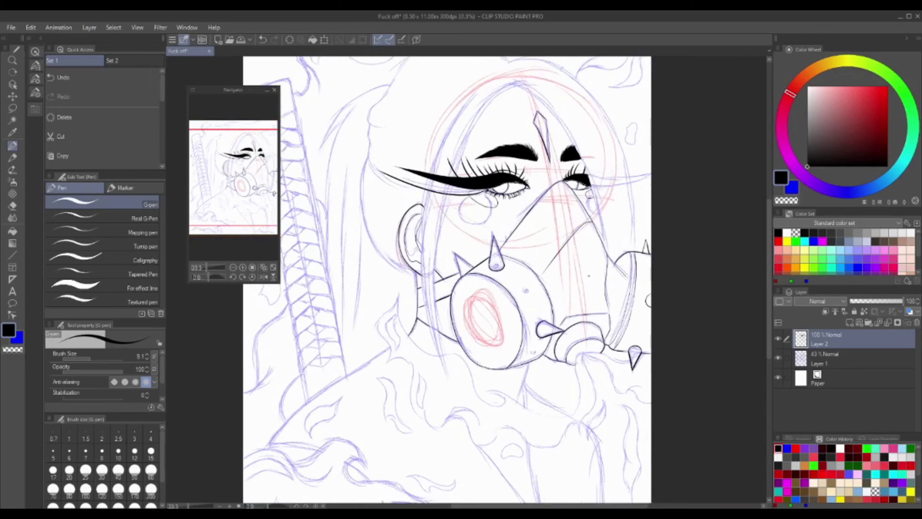
{"action": "scroll", "coordinate": [518, 347], "scroll_direction": "up", "scroll_amount": 2}
{"action": "scroll", "coordinate": [468, 280], "scroll_direction": "down", "scroll_amount": 3}
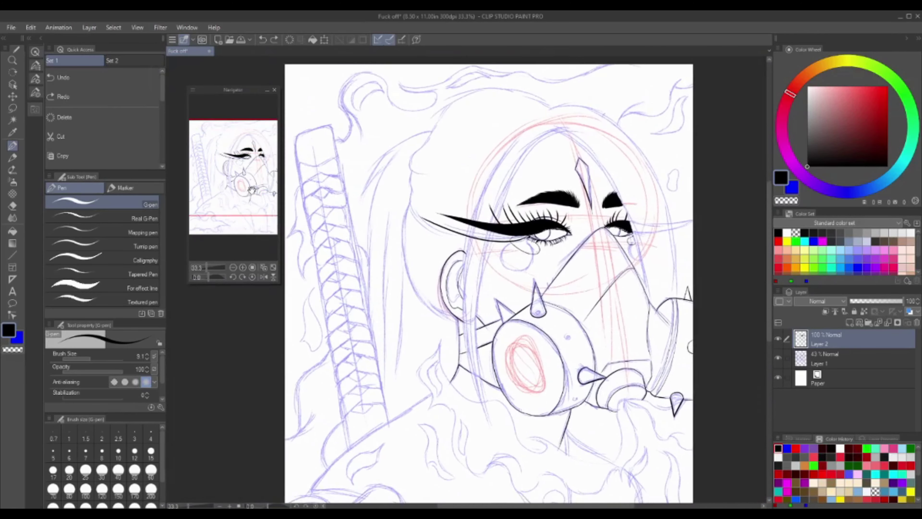
{"action": "scroll", "coordinate": [469, 279], "scroll_direction": "up", "scroll_amount": 3}
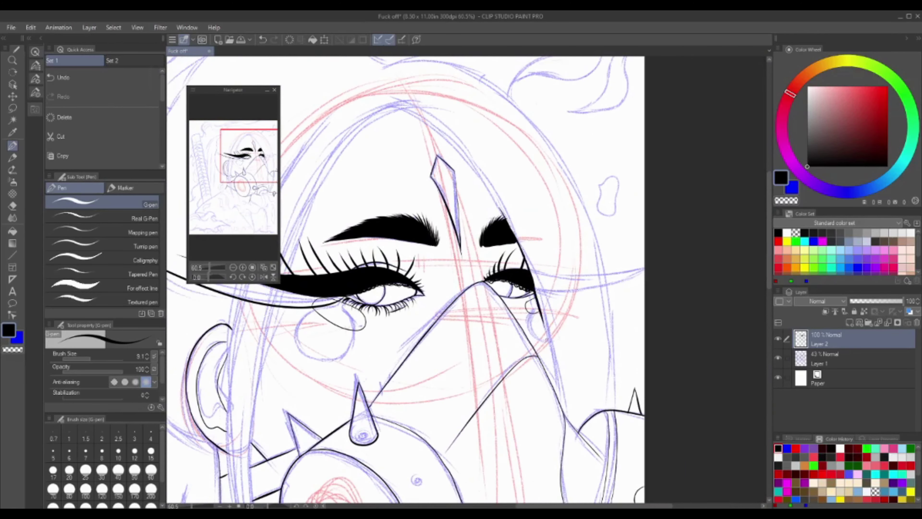
Draw a stroke across the forehead, undoing and then restoring it.
{"action": "left_click_drag", "start_coordinate": [398, 108], "coordinate": [504, 216]}
{"action": "key", "text": "ctrl+z"}
{"action": "key", "text": "ctrl+y"}
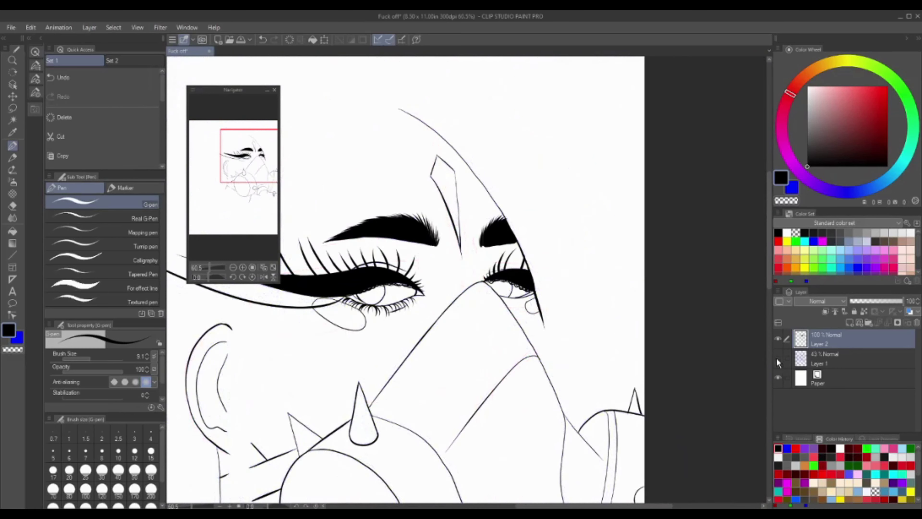
{"action": "scroll", "coordinate": [406, 279], "scroll_direction": "up", "scroll_amount": 1}
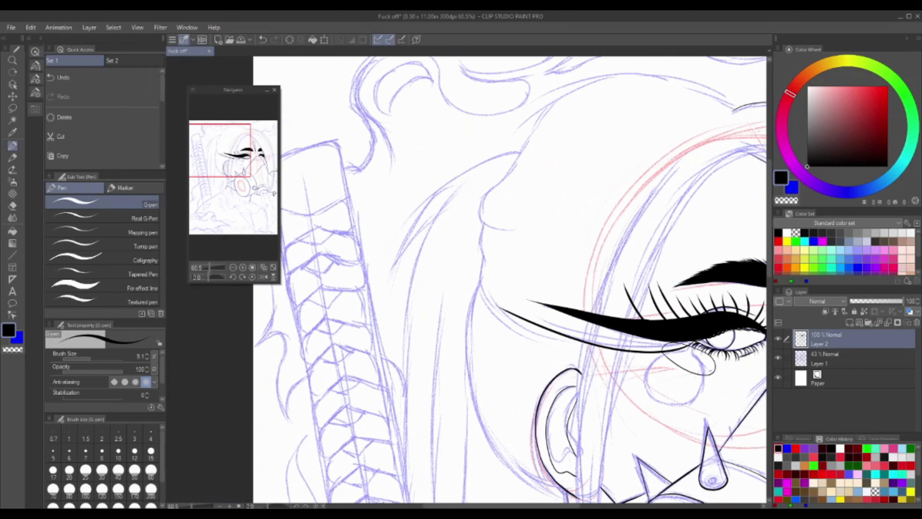
{"action": "scroll", "coordinate": [403, 280], "scroll_direction": "left", "scroll_amount": 10}
Ink the face contour from nose to chin and a long line from ear down the neck.
{"action": "left_click_drag", "start_coordinate": [516, 160], "coordinate": [585, 432]}
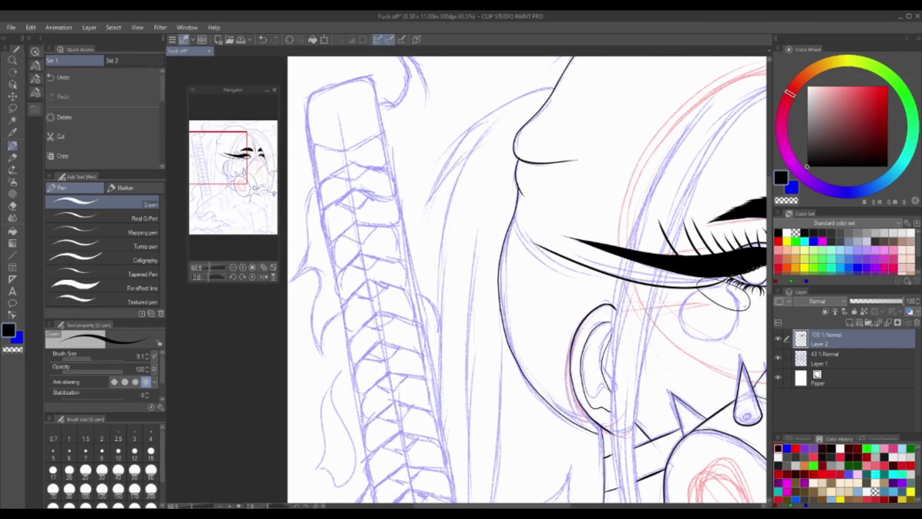
{"action": "scroll", "coordinate": [550, 268], "scroll_direction": "down", "scroll_amount": 5}
{"action": "scroll", "coordinate": [563, 313], "scroll_direction": "up", "scroll_amount": 3}
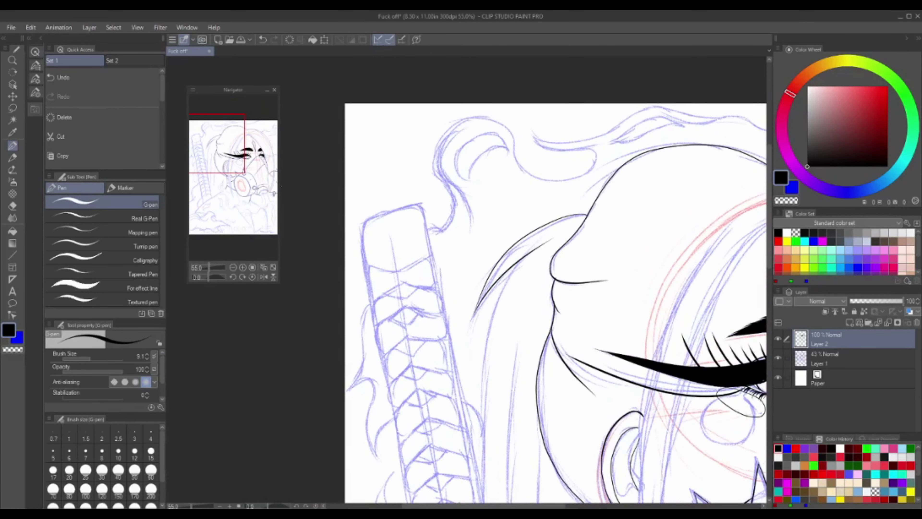
{"action": "scroll", "coordinate": [562, 313], "scroll_direction": "down", "scroll_amount": 3}
{"action": "scroll", "coordinate": [484, 427], "scroll_direction": "up", "scroll_amount": 4}
{"action": "left_click_drag", "start_coordinate": [448, 173], "coordinate": [460, 319]}
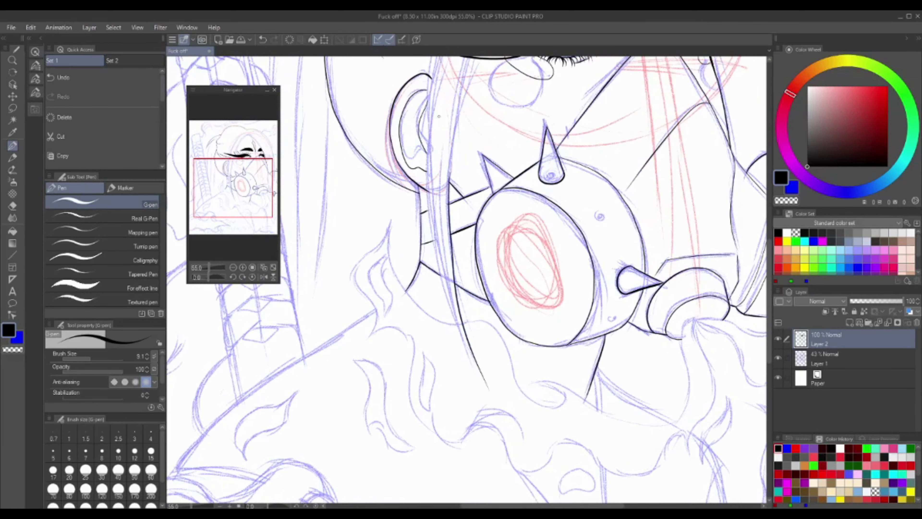
{"action": "left_click_drag", "start_coordinate": [431, 71], "coordinate": [474, 376]}
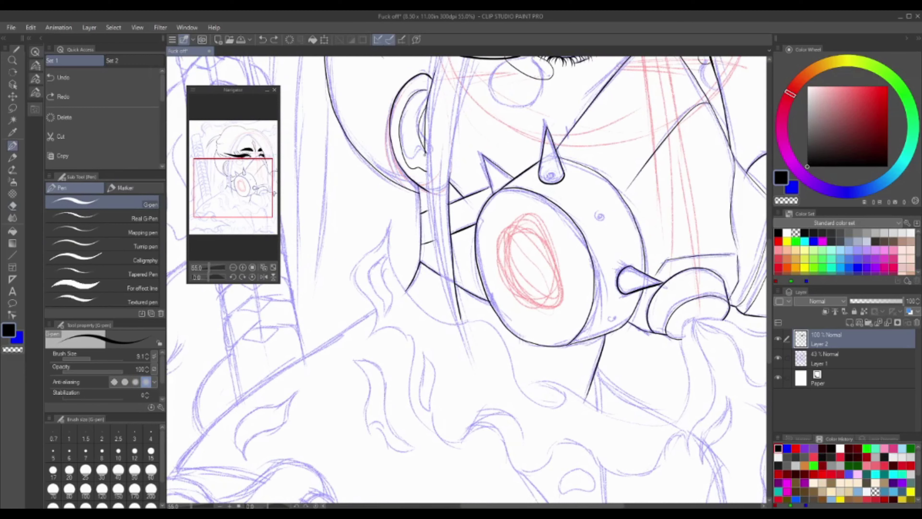
Ink a line beneath the eyeliner, then switch to the eraser.
{"action": "scroll", "coordinate": [471, 334], "scroll_direction": "up", "scroll_amount": 1}
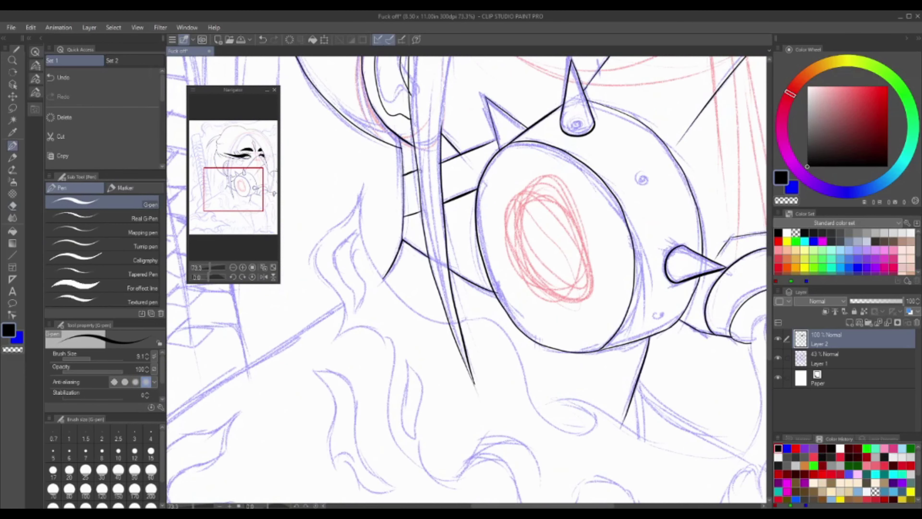
{"action": "left_click_drag", "start_coordinate": [217, 213], "coordinate": [213, 193]}
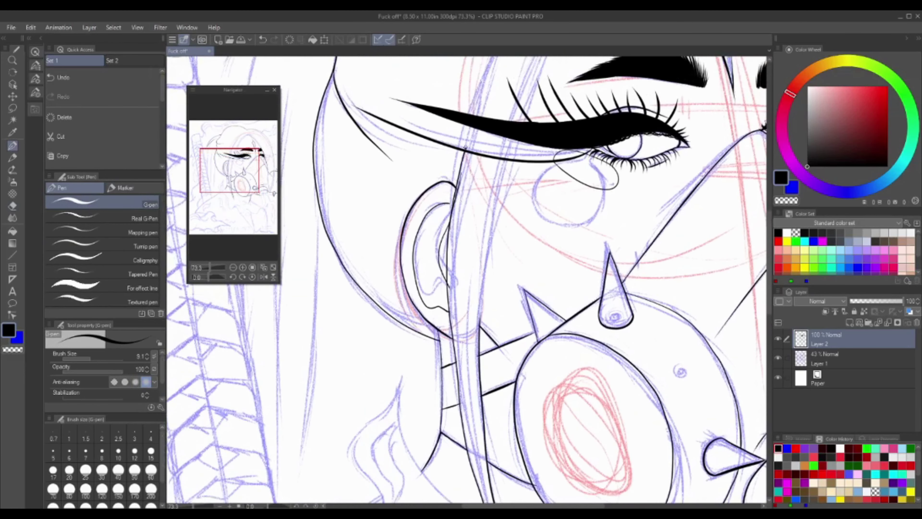
{"action": "key", "text": "ctrl+z"}
{"action": "left_click_drag", "start_coordinate": [480, 326], "coordinate": [521, 141]}
{"action": "left_click_drag", "start_coordinate": [270, 206], "coordinate": [271, 186]}
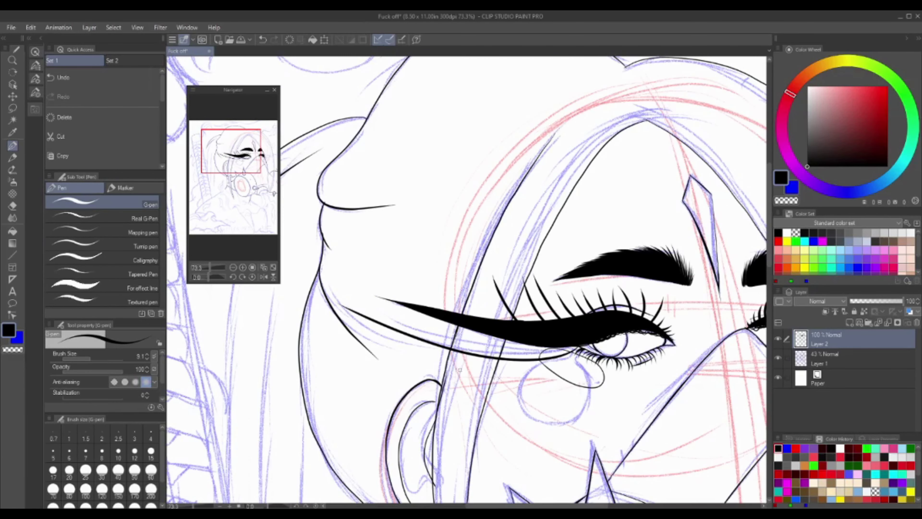
{"action": "key", "text": "e"}
{"action": "scroll", "coordinate": [465, 352], "scroll_direction": "down", "scroll_amount": 3}
Ink hair strands beside the face and along the hair edge, then save the illustration.
{"action": "scroll", "coordinate": [430, 291], "scroll_direction": "down", "scroll_amount": 5}
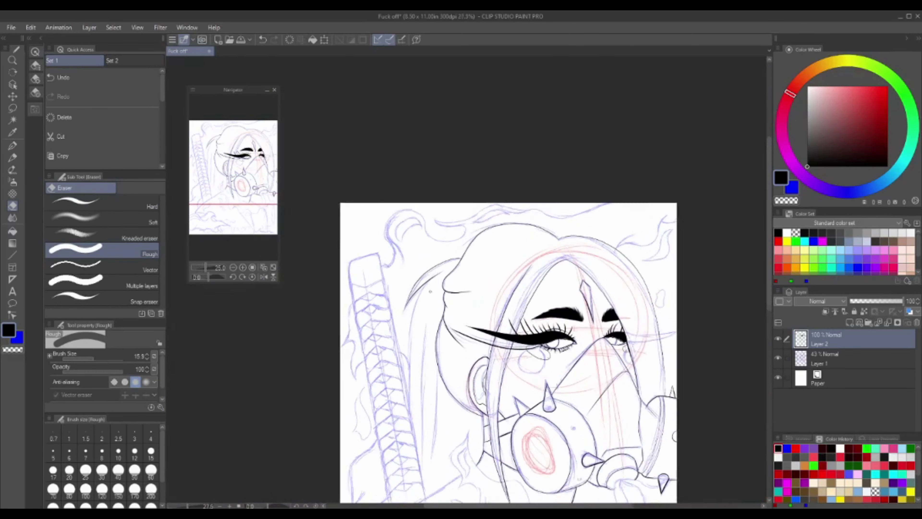
{"action": "key", "text": "p"}
{"action": "scroll", "coordinate": [430, 291], "scroll_direction": "up", "scroll_amount": 2}
{"action": "left_click_drag", "start_coordinate": [468, 87], "coordinate": [427, 304]}
{"action": "key", "text": "ctrl+z"}
{"action": "left_click_drag", "start_coordinate": [469, 156], "coordinate": [459, 399]}
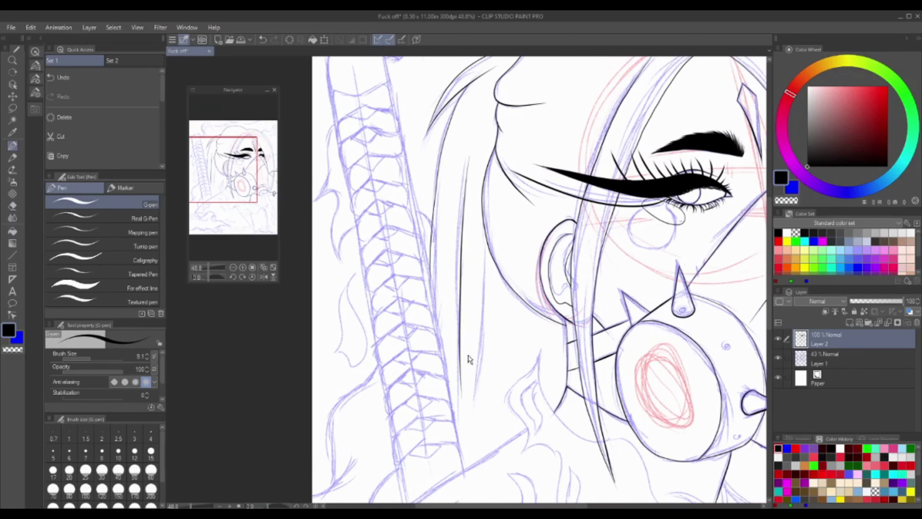
{"action": "left_click_drag", "start_coordinate": [464, 203], "coordinate": [455, 441]}
{"action": "key", "text": "e"}
{"action": "key", "text": "p"}
{"action": "scroll", "coordinate": [490, 290], "scroll_direction": "down", "scroll_amount": 5}
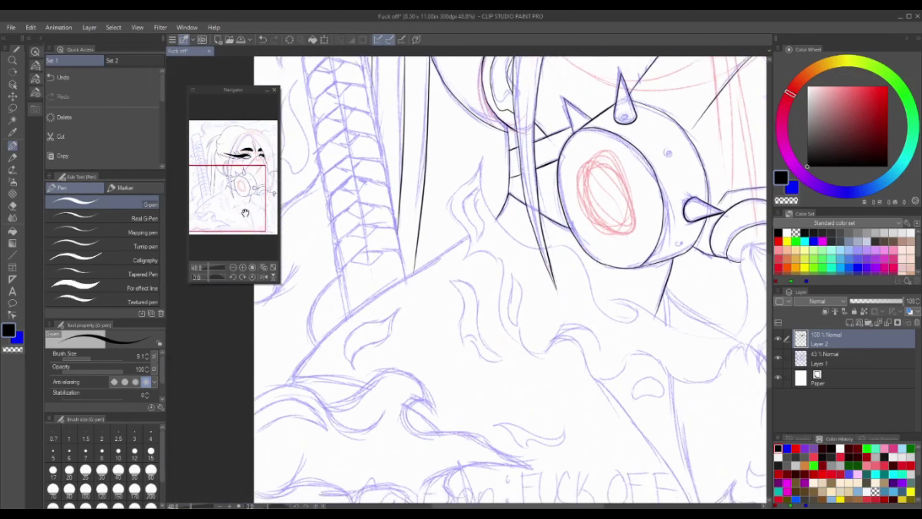
{"action": "left_click_drag", "start_coordinate": [363, 313], "coordinate": [542, 167]}
{"action": "key", "text": "ctrl+s"}
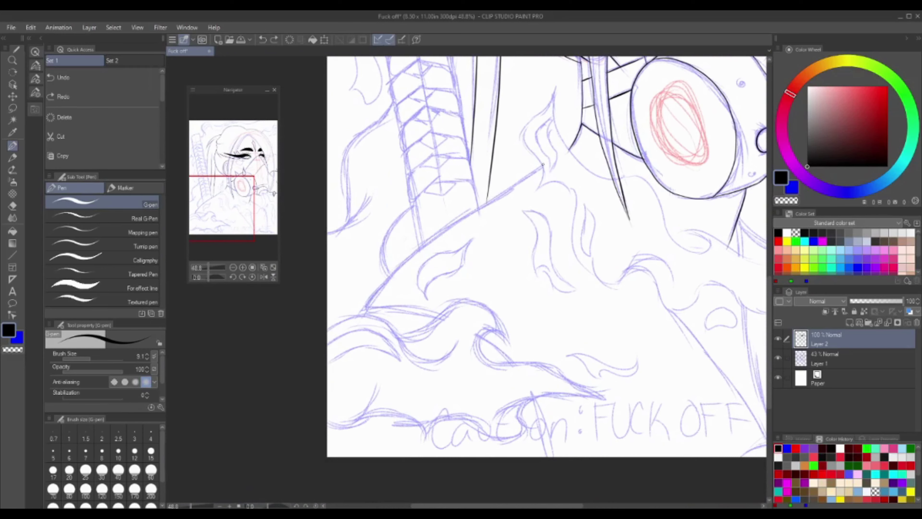
Ink a smoke curl near the sword and a vertical line below the hose.
{"action": "scroll", "coordinate": [163, 384], "scroll_direction": "down", "scroll_amount": 1}
{"action": "left_click_drag", "start_coordinate": [474, 238], "coordinate": [426, 299]}
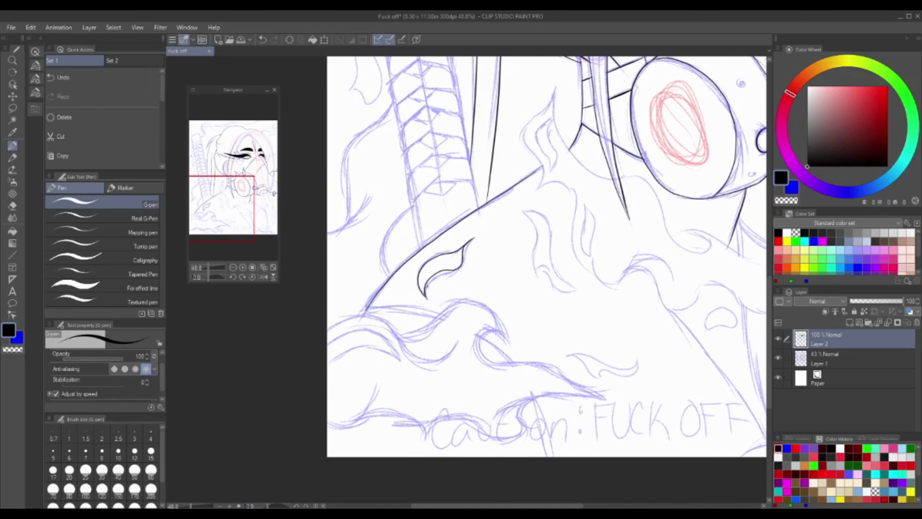
{"action": "left_click_drag", "start_coordinate": [544, 254], "coordinate": [236, 233]}
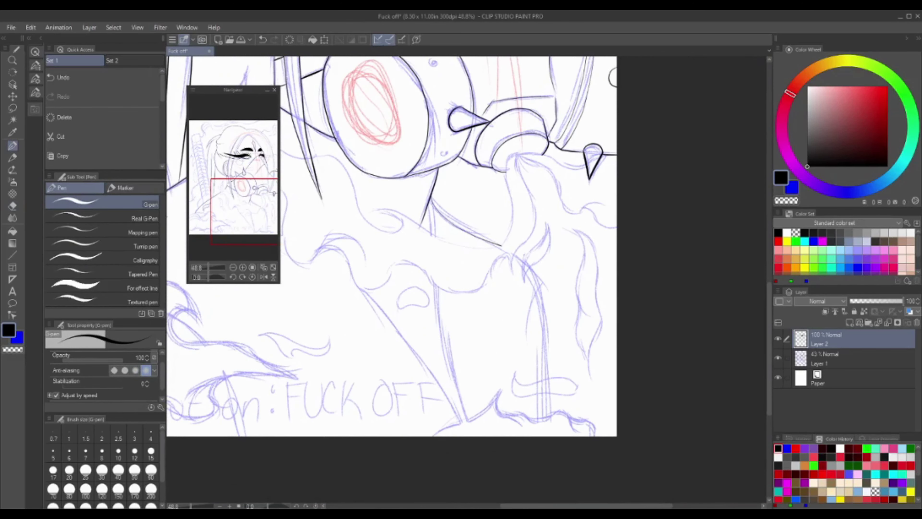
{"action": "key", "text": "ctrl+z"}
{"action": "left_click_drag", "start_coordinate": [542, 310], "coordinate": [544, 423]}
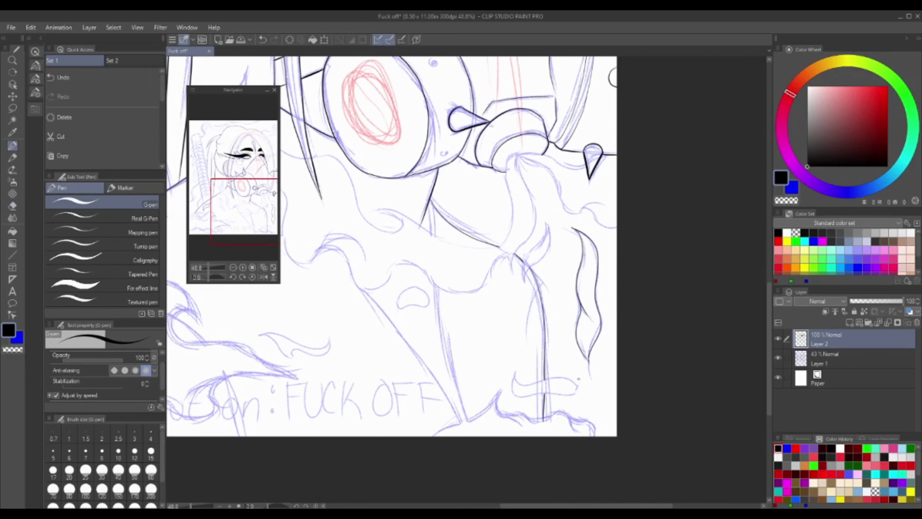
Ink the lower-right loop and the wavy bottom edge of the smoke, redoing short curves.
{"action": "scroll", "coordinate": [606, 404], "scroll_direction": "up", "scroll_amount": 3}
{"action": "mouse_move", "coordinate": [448, 363]}
{"action": "left_mouse_down"}
{"action": "mouse_move", "coordinate": [533, 417]}
{"action": "mouse_move", "coordinate": [446, 371]}
{"action": "left_mouse_up"}
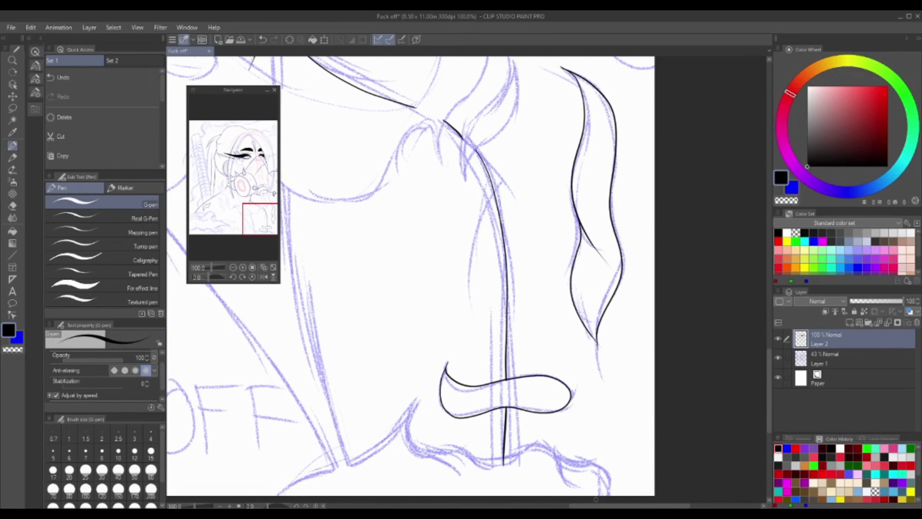
{"action": "mouse_move", "coordinate": [614, 484]}
{"action": "left_mouse_down"}
{"action": "mouse_move", "coordinate": [434, 448]}
{"action": "mouse_move", "coordinate": [417, 399]}
{"action": "left_mouse_up"}
{"action": "key", "text": "ctrl+z"}
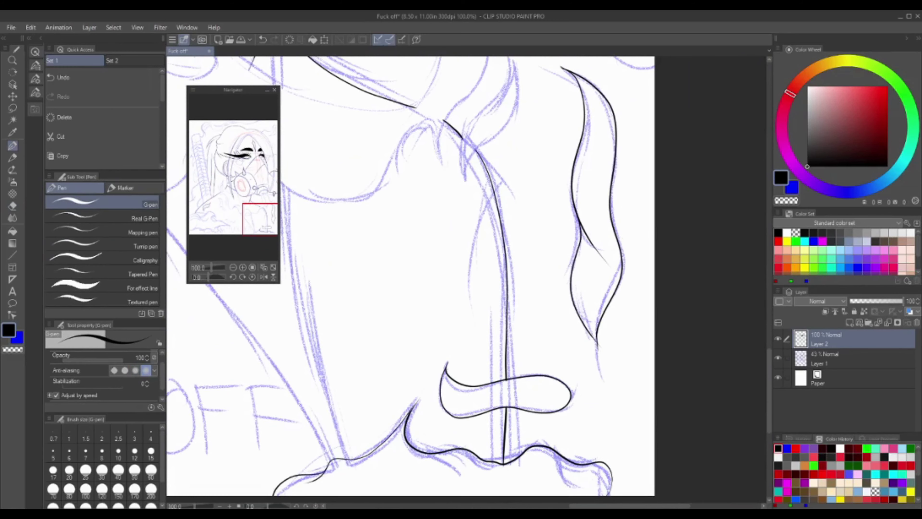
{"action": "scroll", "coordinate": [572, 444], "scroll_direction": "down", "scroll_amount": 2}
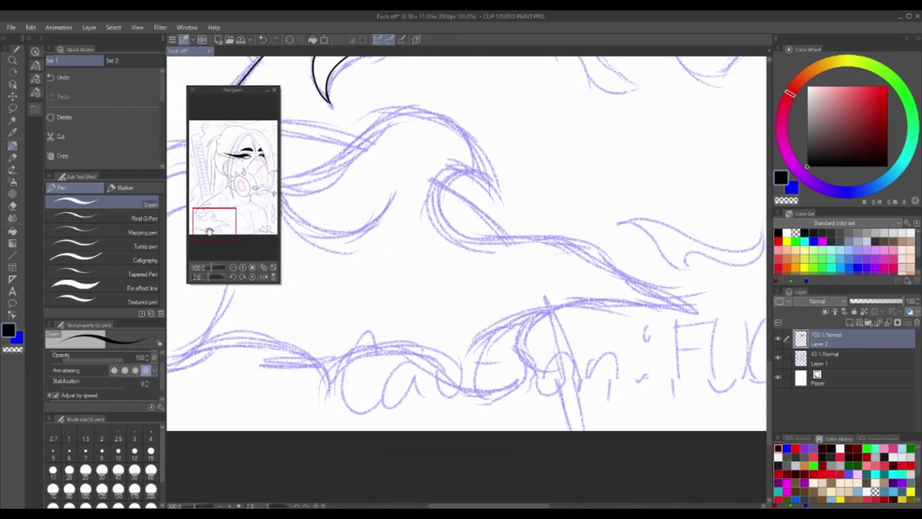
{"action": "key", "text": "ctrl+z"}
{"action": "left_click_drag", "start_coordinate": [596, 270], "coordinate": [437, 296]}
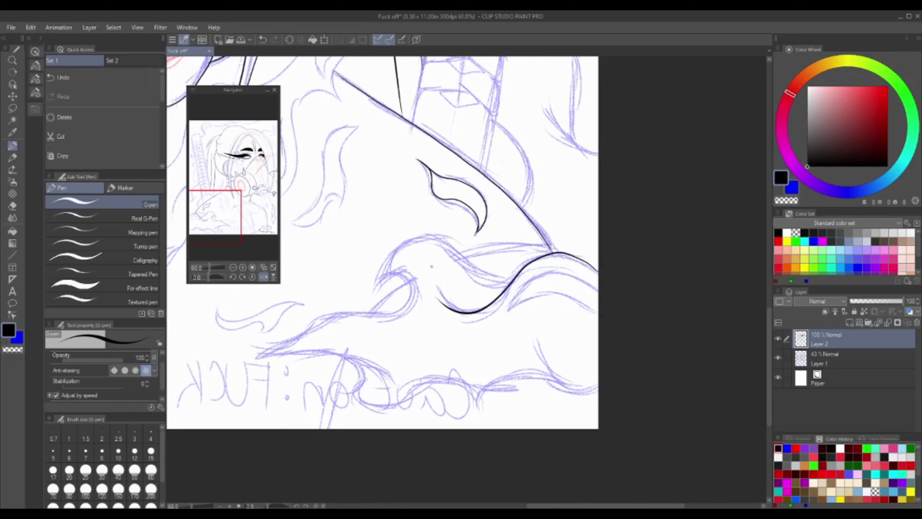
{"action": "key", "text": "ctrl+z"}
{"action": "left_click_drag", "start_coordinate": [555, 378], "coordinate": [473, 407]}
Ink the lower-left wave curve, its inner curl and the upper wave crest.
{"action": "left_click_drag", "start_coordinate": [365, 399], "coordinate": [260, 365]}
{"action": "left_click_drag", "start_coordinate": [260, 364], "coordinate": [376, 278]}
{"action": "left_click_drag", "start_coordinate": [376, 278], "coordinate": [512, 277]}
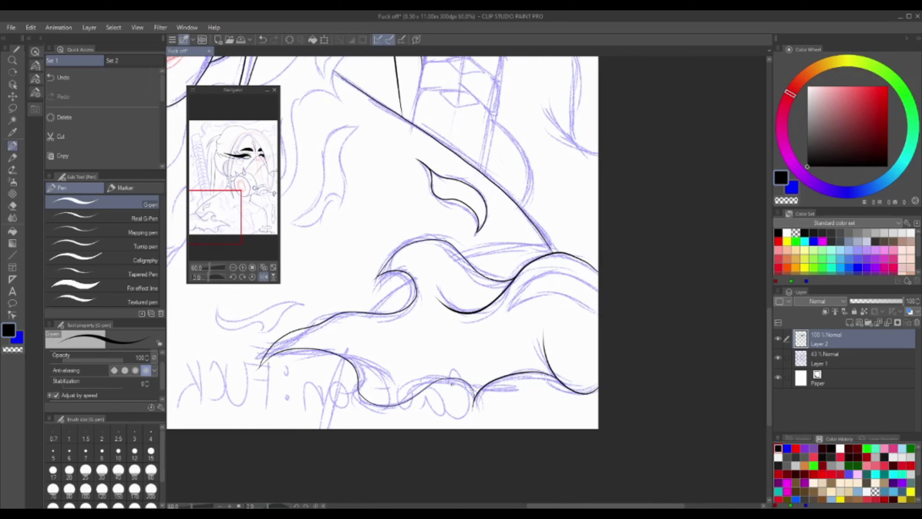
{"action": "key", "text": "ctrl+z"}
{"action": "mouse_move", "coordinate": [598, 270]}
{"action": "left_mouse_down"}
{"action": "mouse_move", "coordinate": [503, 311]}
{"action": "mouse_move", "coordinate": [598, 296]}
{"action": "left_mouse_up"}
Ink a small smoke curl closed into a flame shape, then return to the face.
{"action": "left_click_drag", "start_coordinate": [435, 254], "coordinate": [571, 289]}
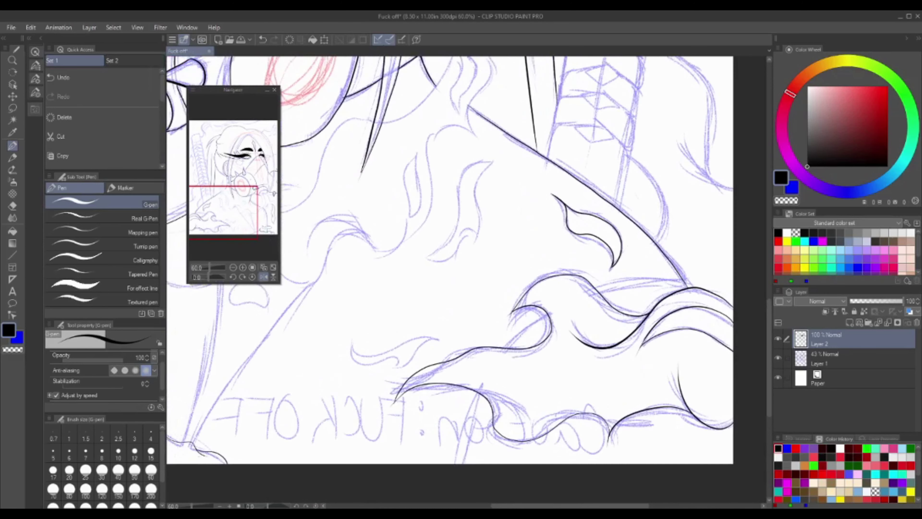
{"action": "left_click_drag", "start_coordinate": [352, 336], "coordinate": [408, 359]}
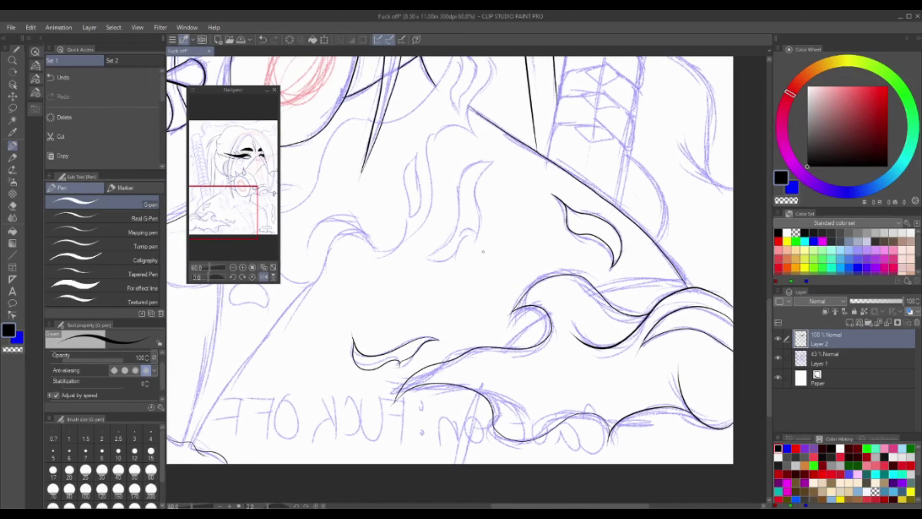
{"action": "left_click_drag", "start_coordinate": [470, 229], "coordinate": [489, 159]}
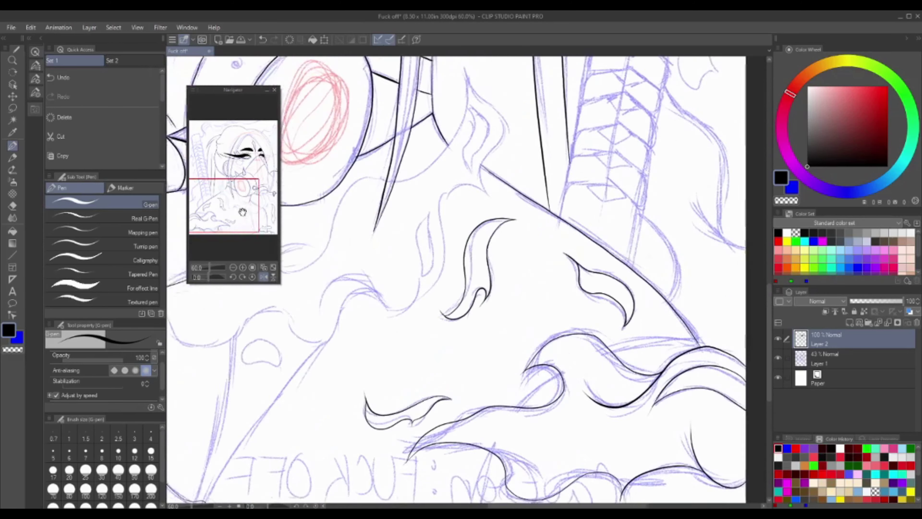
{"action": "scroll", "coordinate": [240, 186], "scroll_direction": "down", "scroll_amount": 5}
{"action": "scroll", "coordinate": [241, 186], "scroll_direction": "up", "scroll_amount": 2}
{"action": "scroll", "coordinate": [240, 186], "scroll_direction": "up", "scroll_amount": 1}
{"action": "left_click_drag", "start_coordinate": [241, 186], "coordinate": [233, 182]}
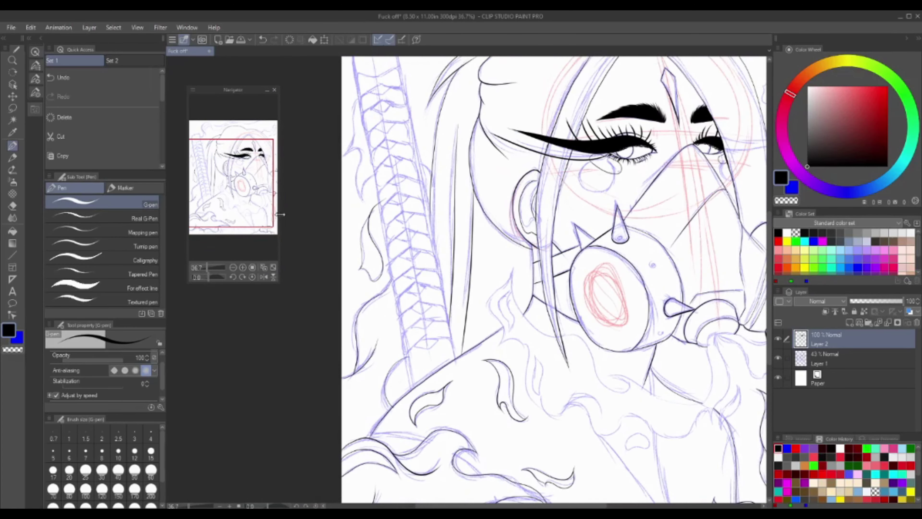
Zoom in on the top of the head and ink the arc over the hair.
{"action": "left_click_drag", "start_coordinate": [280, 215], "coordinate": [266, 228]}
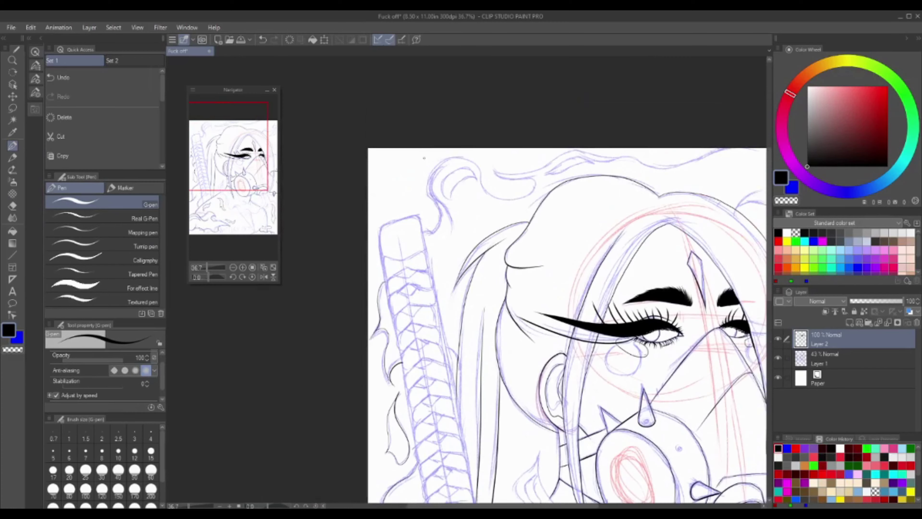
{"action": "left_click_drag", "start_coordinate": [229, 170], "coordinate": [233, 146]}
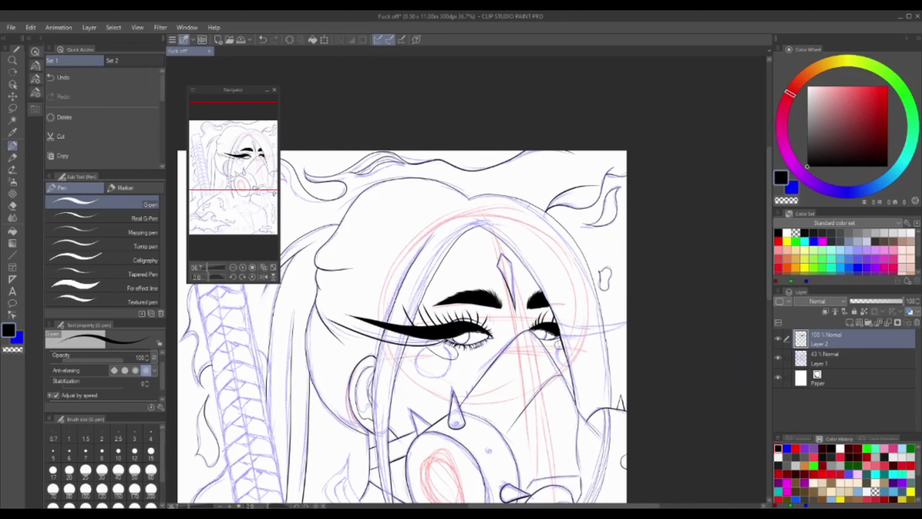
{"action": "scroll", "coordinate": [316, 163], "scroll_direction": "up", "scroll_amount": 2}
{"action": "scroll", "coordinate": [317, 164], "scroll_direction": "up", "scroll_amount": 1}
{"action": "scroll", "coordinate": [316, 163], "scroll_direction": "up", "scroll_amount": 1}
{"action": "scroll", "coordinate": [317, 164], "scroll_direction": "up", "scroll_amount": 1}
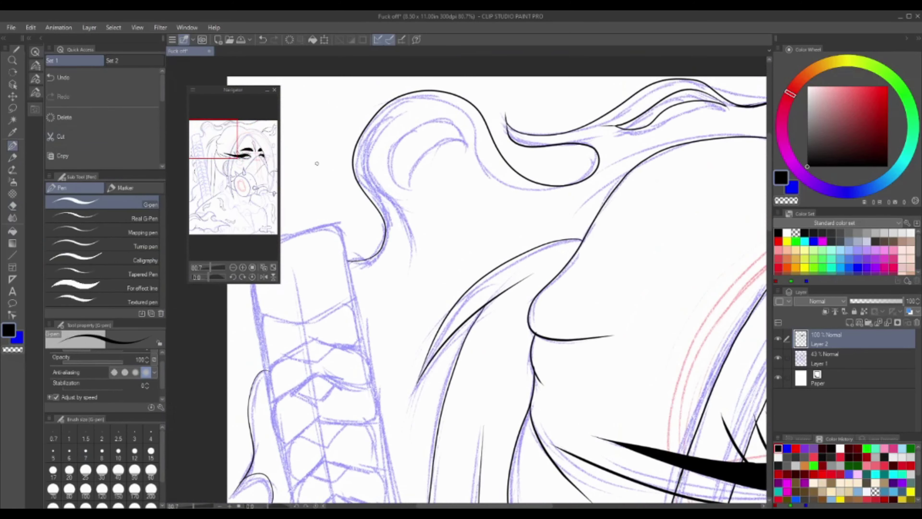
{"action": "left_click_drag", "start_coordinate": [470, 138], "coordinate": [424, 137]}
{"action": "scroll", "coordinate": [552, 214], "scroll_direction": "down", "scroll_amount": 4}
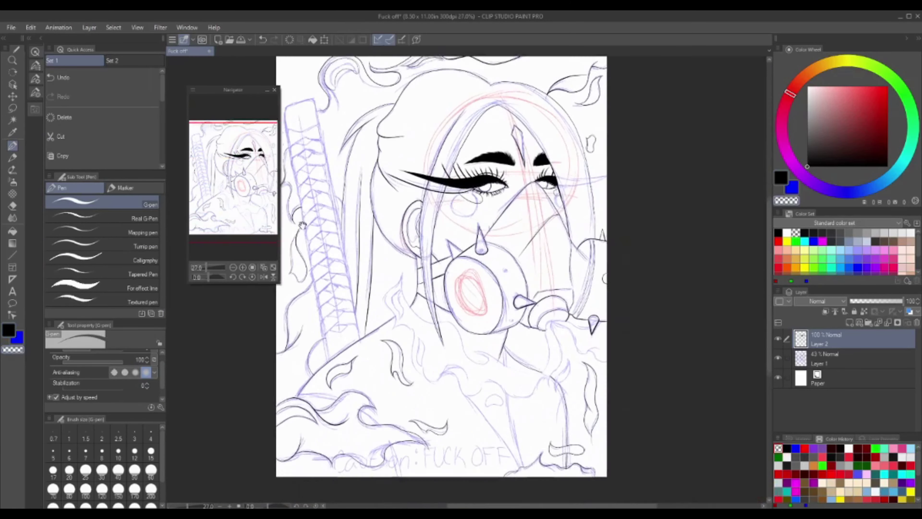
{"action": "scroll", "coordinate": [370, 306], "scroll_direction": "down", "scroll_amount": 1}
{"action": "scroll", "coordinate": [370, 306], "scroll_direction": "up", "scroll_amount": 5}
Ink the long smoke lines and smoke outline beneath the mask.
{"action": "left_click_drag", "start_coordinate": [370, 306], "coordinate": [215, 234]}
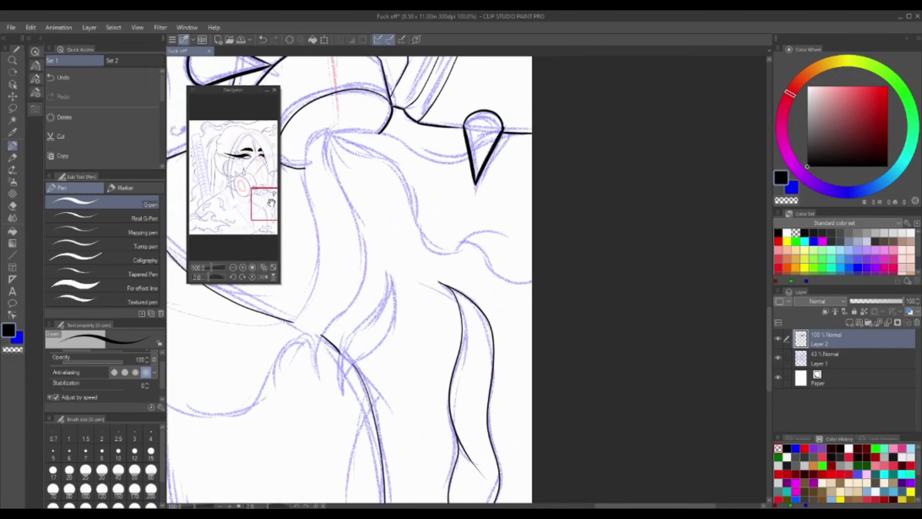
{"action": "mouse_move", "coordinate": [415, 348]}
{"action": "left_mouse_down"}
{"action": "mouse_move", "coordinate": [421, 296]}
{"action": "mouse_move", "coordinate": [650, 363]}
{"action": "left_mouse_up"}
{"action": "scroll", "coordinate": [258, 229], "scroll_direction": "down", "scroll_amount": 2}
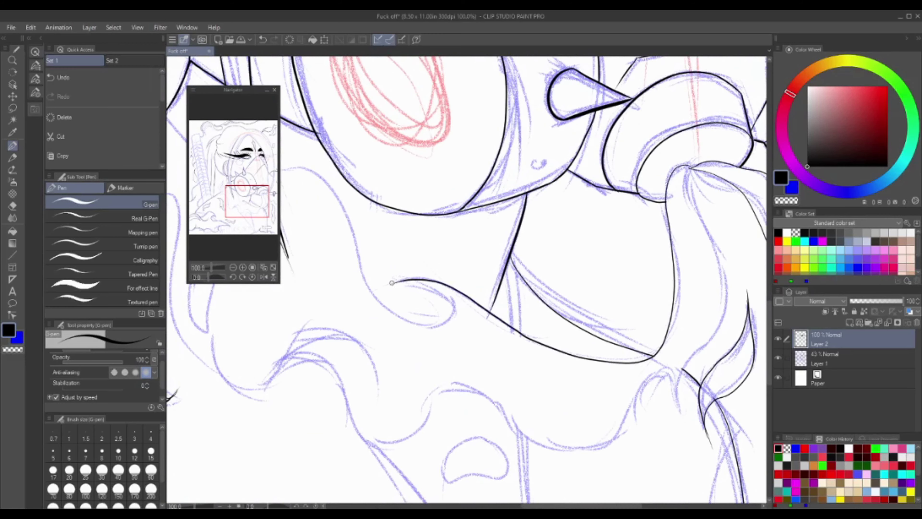
{"action": "left_click_drag", "start_coordinate": [542, 372], "coordinate": [541, 436]}
{"action": "left_click_drag", "start_coordinate": [505, 374], "coordinate": [624, 422]}
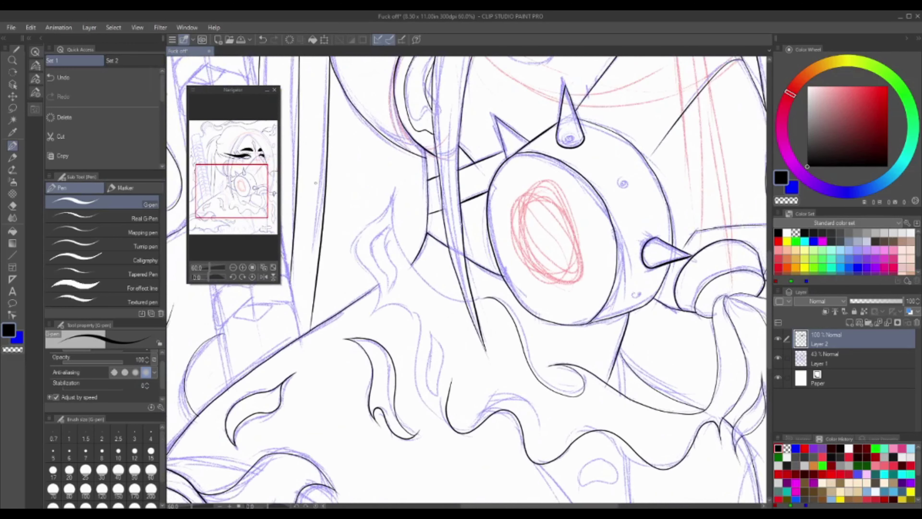
{"action": "scroll", "coordinate": [374, 313], "scroll_direction": "down", "scroll_amount": 1}
{"action": "scroll", "coordinate": [495, 296], "scroll_direction": "up", "scroll_amount": 2}
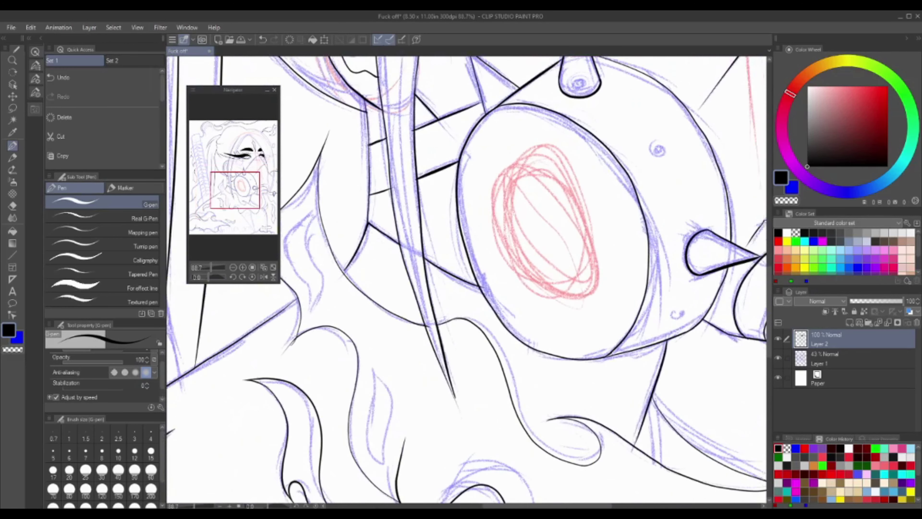
Ink several wavy hair strands below the mask, undoing a stray stroke.
{"action": "left_click_drag", "start_coordinate": [296, 347], "coordinate": [438, 394]}
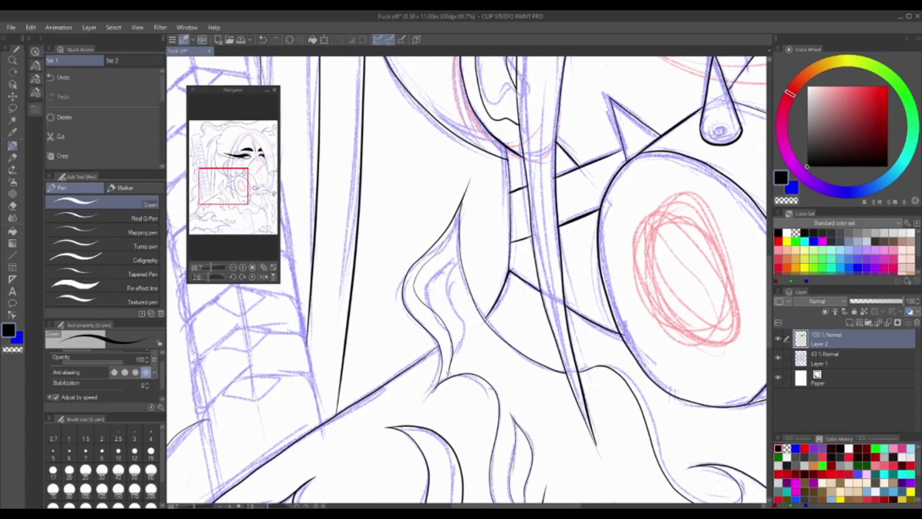
{"action": "left_click_drag", "start_coordinate": [463, 252], "coordinate": [439, 374]}
{"action": "key", "text": "ctrl+z"}
{"action": "key", "text": "e"}
{"action": "mouse_move", "coordinate": [461, 247]}
{"action": "left_mouse_down"}
{"action": "mouse_move", "coordinate": [438, 367]}
{"action": "mouse_move", "coordinate": [318, 314]}
{"action": "left_mouse_up"}
{"action": "left_click_drag", "start_coordinate": [581, 382], "coordinate": [461, 301]}
{"action": "left_click_drag", "start_coordinate": [703, 385], "coordinate": [582, 304]}
{"action": "key", "text": "p"}
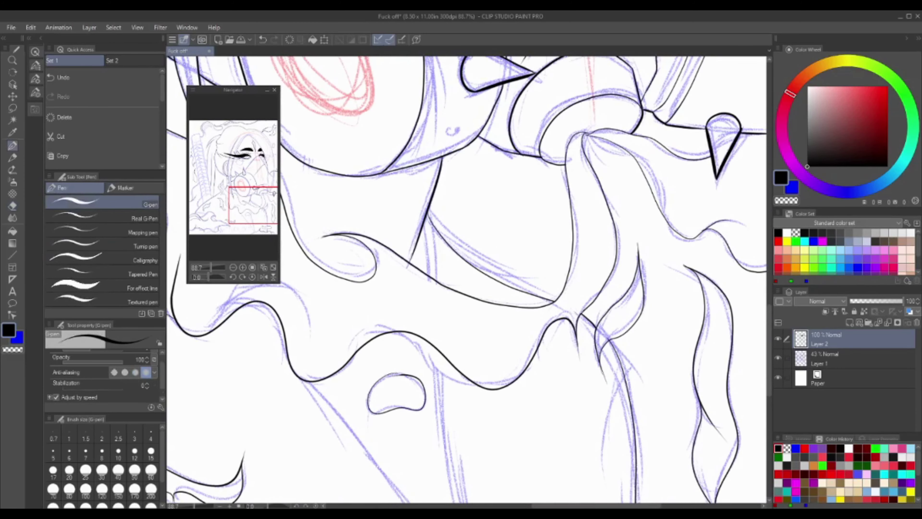
{"action": "scroll", "coordinate": [468, 279], "scroll_direction": "down", "scroll_amount": 6}
Check the ink with the sketch layer hidden, then ink the sword's left and right edges.
{"action": "left_click", "coordinate": [777, 358]}
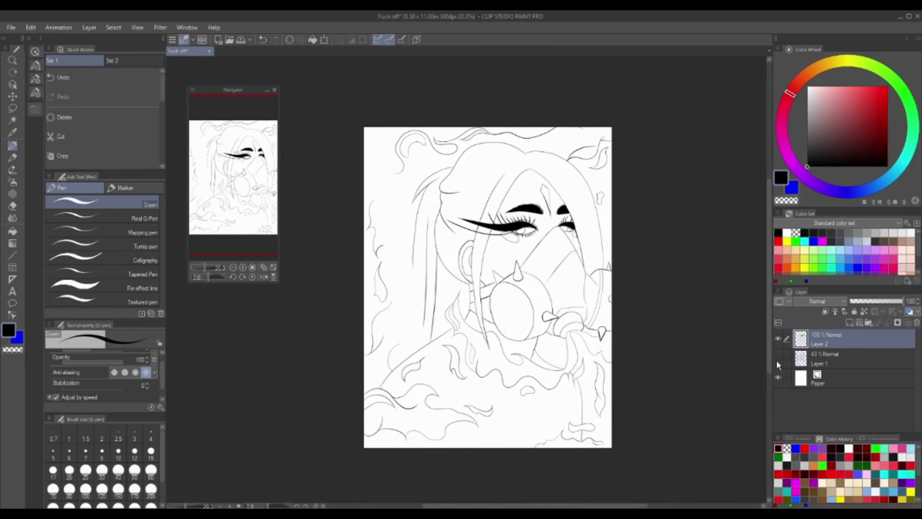
{"action": "left_click", "coordinate": [778, 357]}
{"action": "scroll", "coordinate": [358, 283], "scroll_direction": "up", "scroll_amount": 2}
{"action": "left_click_drag", "start_coordinate": [376, 81], "coordinate": [435, 423]}
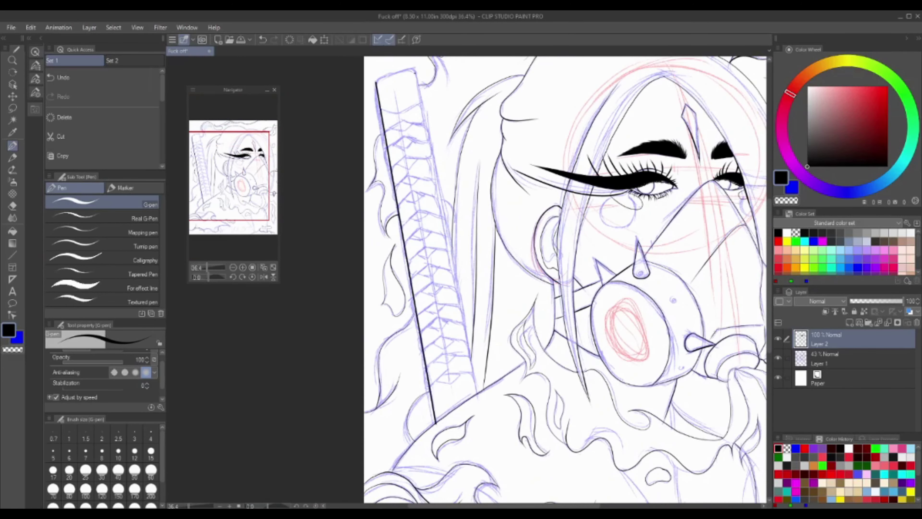
{"action": "left_click_drag", "start_coordinate": [415, 72], "coordinate": [478, 394]}
{"action": "scroll", "coordinate": [498, 305], "scroll_direction": "up", "scroll_amount": 4}
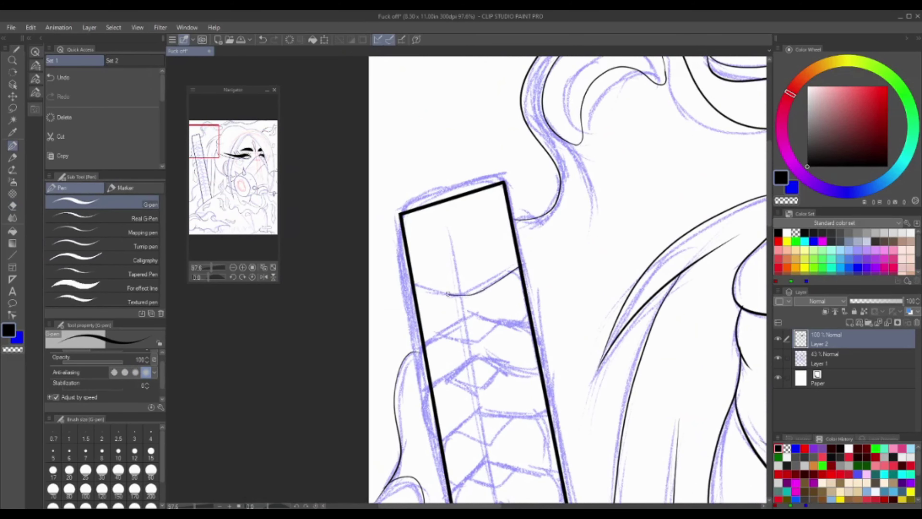
Replace the zigzag strokes inside the sword with one inked curve across its top.
{"action": "left_click_drag", "start_coordinate": [448, 294], "coordinate": [444, 196]}
{"action": "key", "text": "ctrl+z"}
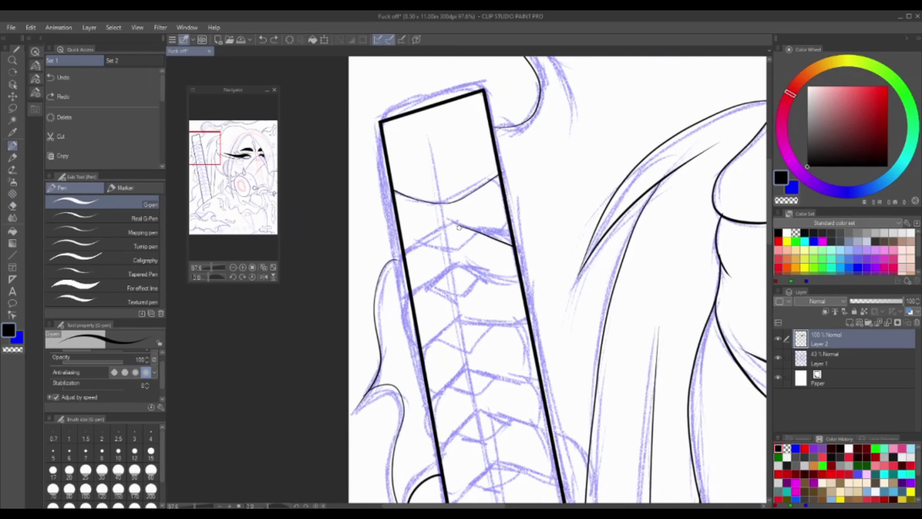
{"action": "left_click_drag", "start_coordinate": [407, 267], "coordinate": [460, 224]}
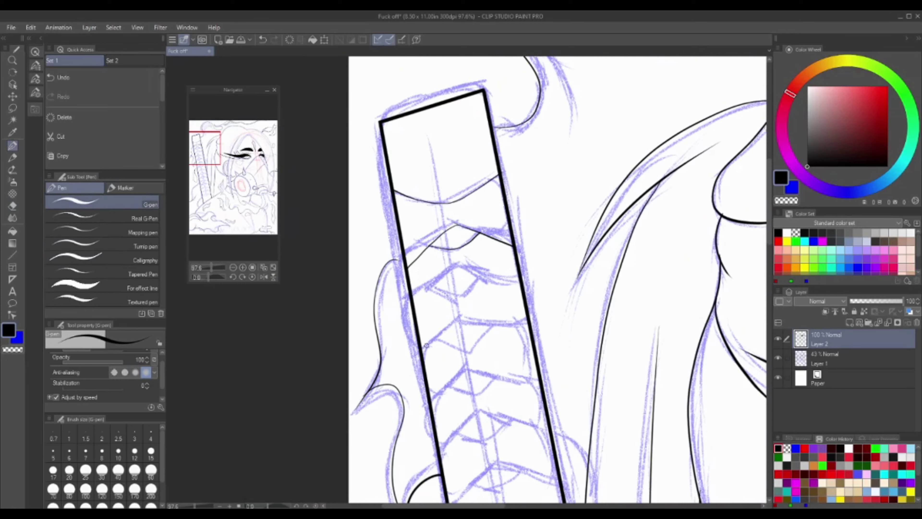
{"action": "key", "text": "ctrl+z"}
{"action": "key", "text": "ctrl+z"}
{"action": "key", "text": "ctrl+z"}
{"action": "key", "text": "ctrl+z"}
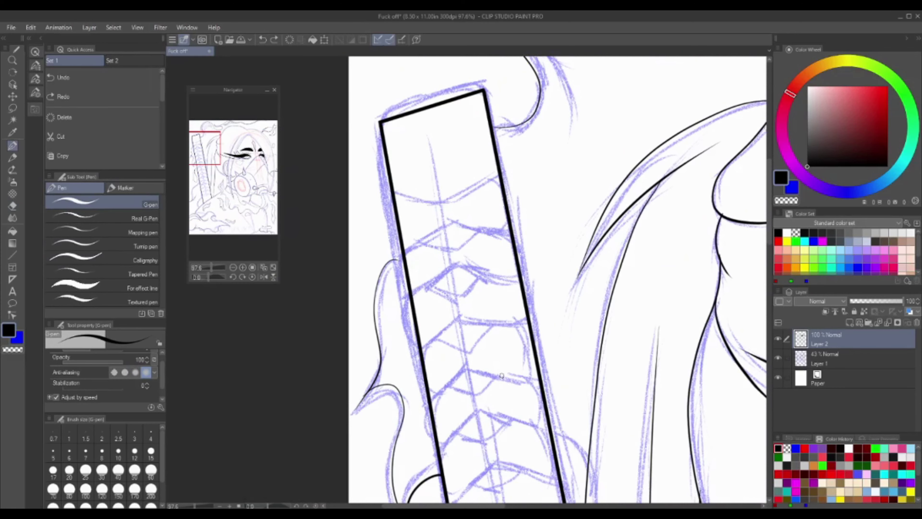
{"action": "scroll", "coordinate": [501, 375], "scroll_direction": "up", "scroll_amount": 1}
{"action": "scroll", "coordinate": [502, 376], "scroll_direction": "up", "scroll_amount": 1}
{"action": "scroll", "coordinate": [501, 375], "scroll_direction": "up", "scroll_amount": 1}
{"action": "left_click_drag", "start_coordinate": [349, 255], "coordinate": [506, 207]}
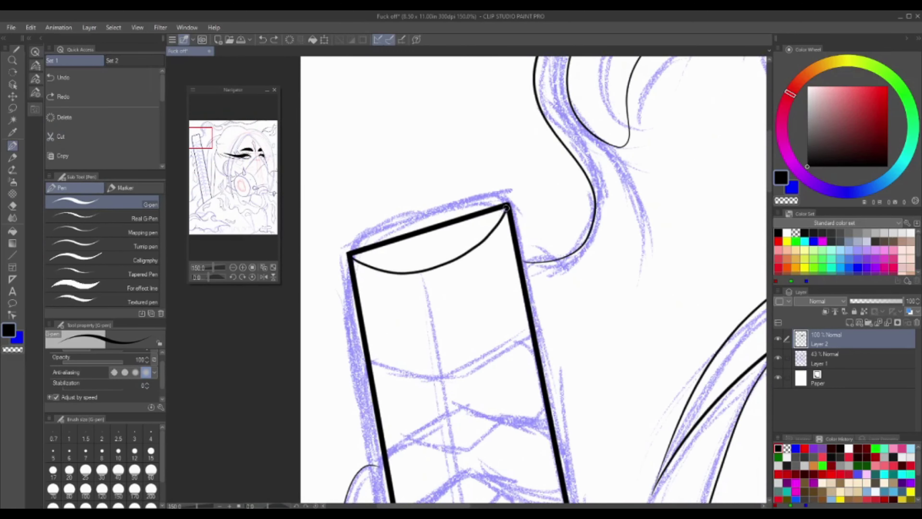
Hide the sketch layer to review the sword ink, with the eraser ready.
{"action": "scroll", "coordinate": [564, 305], "scroll_direction": "down", "scroll_amount": 3}
{"action": "scroll", "coordinate": [564, 305], "scroll_direction": "down", "scroll_amount": 3}
{"action": "left_click", "coordinate": [778, 358]}
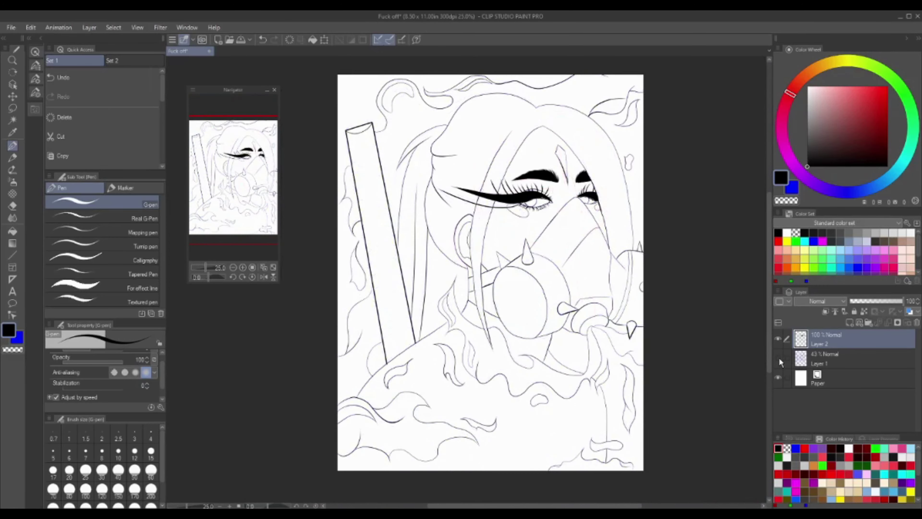
{"action": "scroll", "coordinate": [268, 423], "scroll_direction": "up", "scroll_amount": 3}
{"action": "scroll", "coordinate": [268, 423], "scroll_direction": "up", "scroll_amount": 2}
{"action": "key", "text": "e"}
{"action": "scroll", "coordinate": [525, 301], "scroll_direction": "down", "scroll_amount": 4}
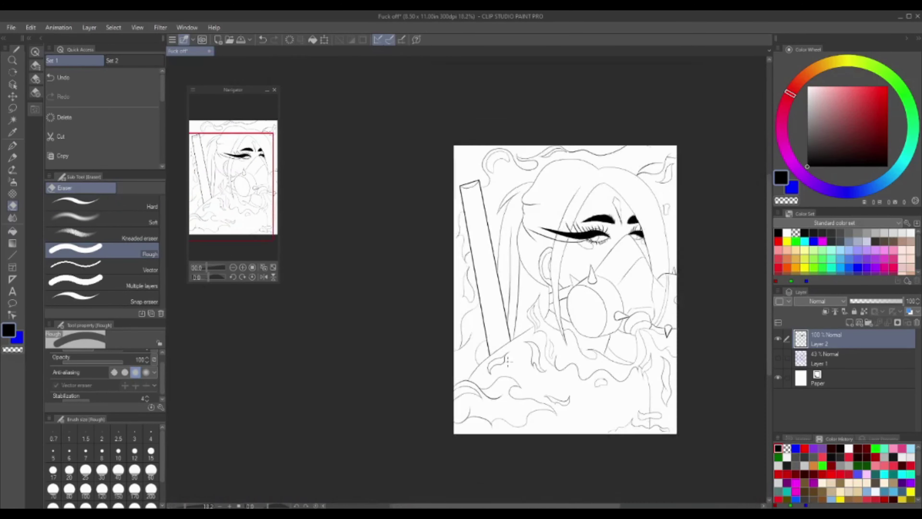
{"action": "scroll", "coordinate": [523, 254], "scroll_direction": "up", "scroll_amount": 1}
{"action": "scroll", "coordinate": [524, 239], "scroll_direction": "up", "scroll_amount": 1}
{"action": "scroll", "coordinate": [523, 237], "scroll_direction": "up", "scroll_amount": 2}
Ink hatching strokes under the eye, drop the extra one, and re-show Layer 1.
{"action": "key", "text": "p"}
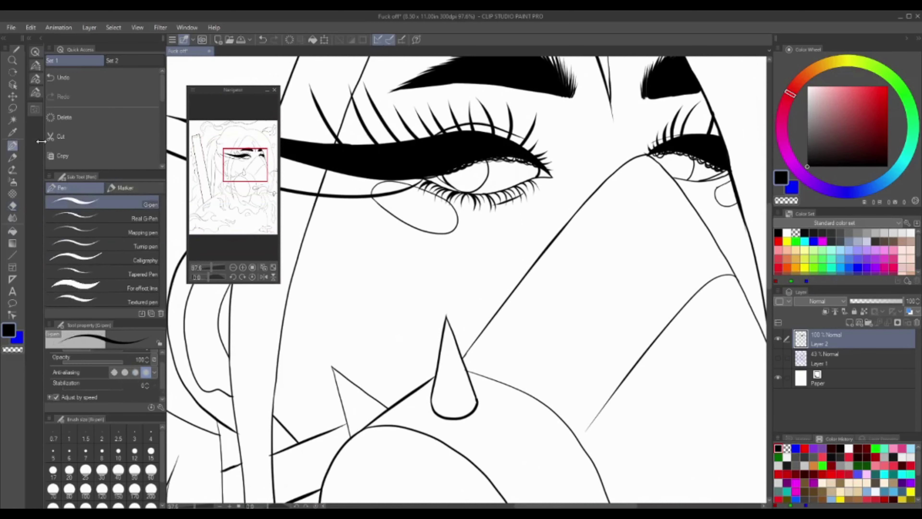
{"action": "left_click_drag", "start_coordinate": [403, 226], "coordinate": [332, 325]}
{"action": "scroll", "coordinate": [421, 327], "scroll_direction": "down", "scroll_amount": 2}
{"action": "scroll", "coordinate": [421, 327], "scroll_direction": "up", "scroll_amount": 3}
{"action": "left_click_drag", "start_coordinate": [414, 303], "coordinate": [367, 345]}
{"action": "key", "text": "ctrl+z"}
{"action": "scroll", "coordinate": [254, 218], "scroll_direction": "down", "scroll_amount": 2}
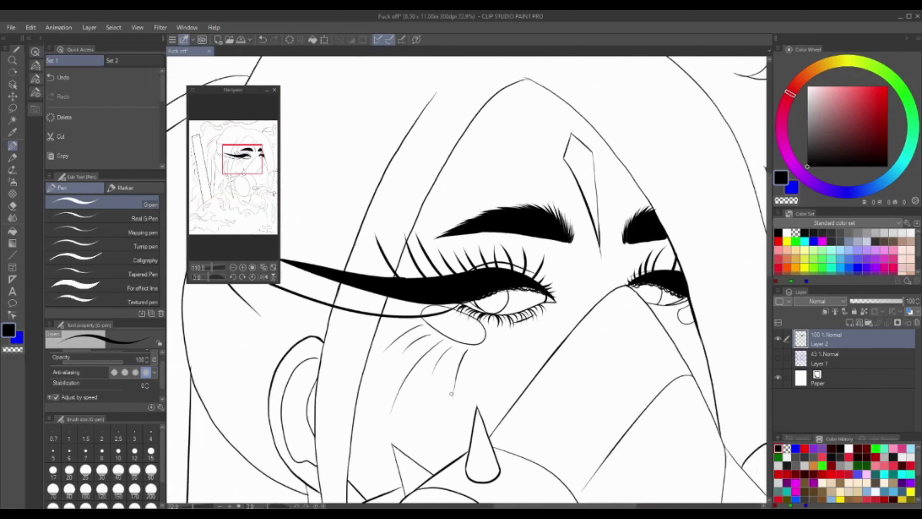
{"action": "scroll", "coordinate": [231, 199], "scroll_direction": "down", "scroll_amount": 2}
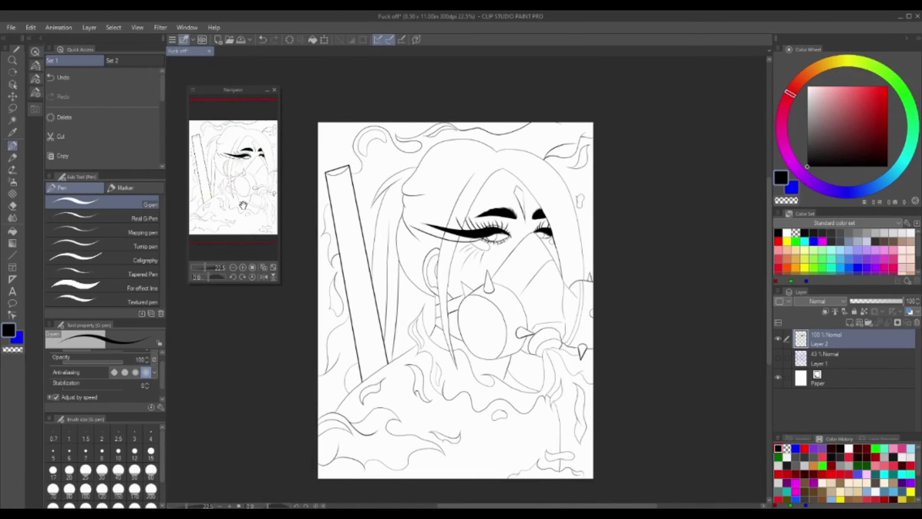
{"action": "left_click", "coordinate": [778, 357]}
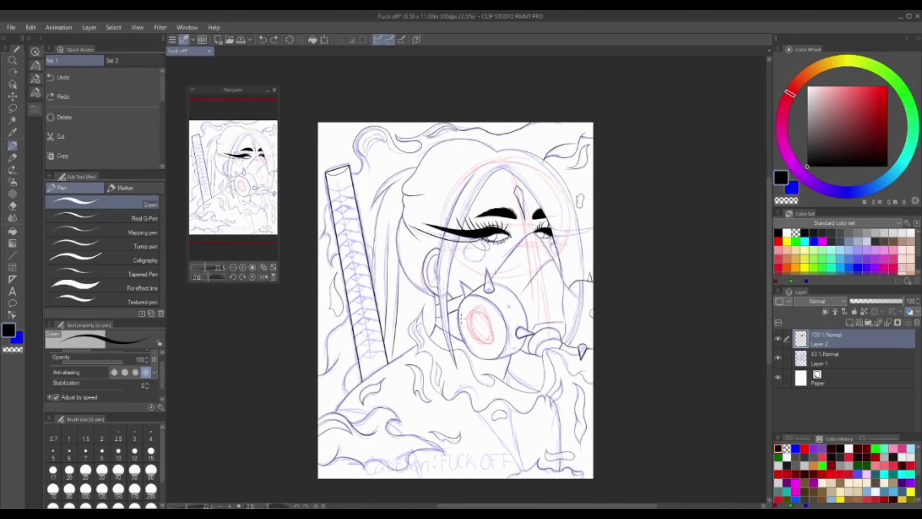
Erase the arc across the sword top and ink two parallel arches inside it.
{"action": "scroll", "coordinate": [338, 169], "scroll_direction": "up", "scroll_amount": 3}
{"action": "scroll", "coordinate": [338, 168], "scroll_direction": "up", "scroll_amount": 6}
{"action": "key", "text": "e"}
{"action": "mouse_move", "coordinate": [403, 160]}
{"action": "left_mouse_down"}
{"action": "mouse_move", "coordinate": [493, 176]}
{"action": "mouse_move", "coordinate": [594, 109]}
{"action": "left_mouse_up"}
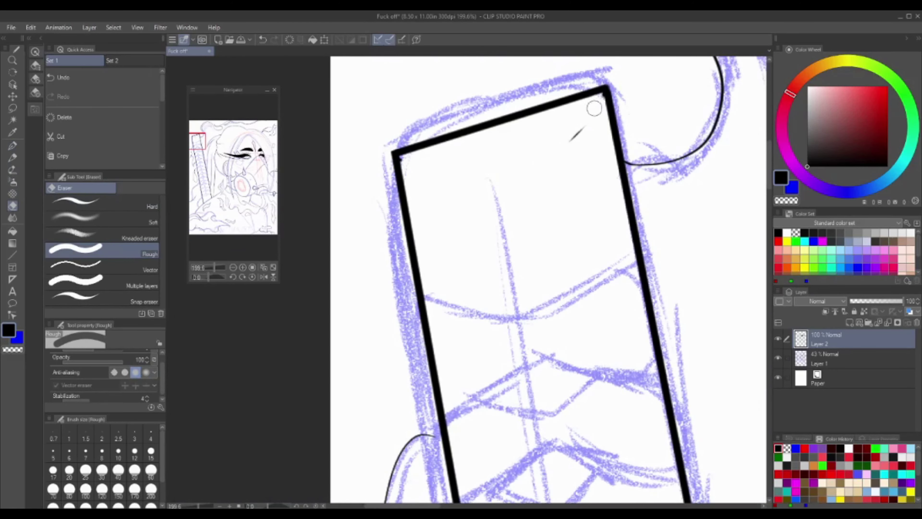
{"action": "key", "text": "p"}
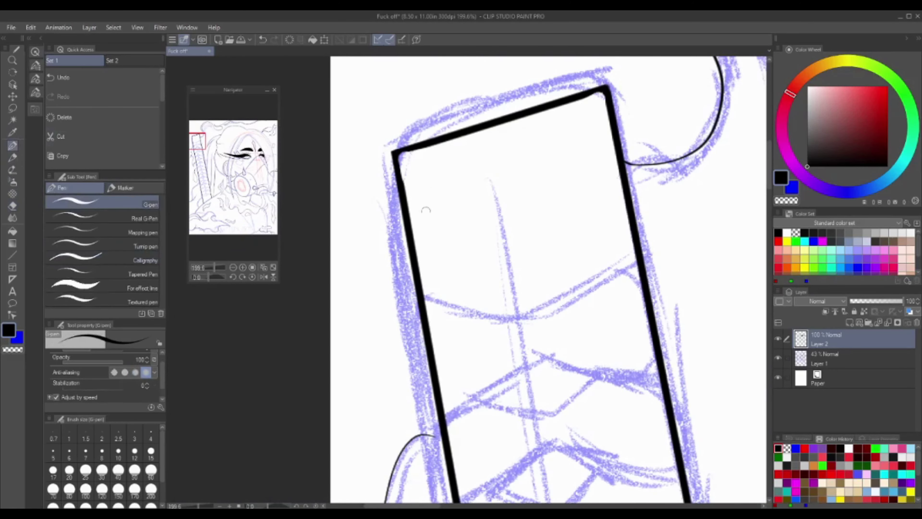
{"action": "mouse_move", "coordinate": [421, 278]}
{"action": "left_mouse_down"}
{"action": "mouse_move", "coordinate": [504, 175]}
{"action": "mouse_move", "coordinate": [631, 235]}
{"action": "left_mouse_up"}
{"action": "mouse_move", "coordinate": [417, 262]}
{"action": "left_mouse_down"}
{"action": "mouse_move", "coordinate": [567, 173]}
{"action": "mouse_move", "coordinate": [631, 220]}
{"action": "left_mouse_up"}
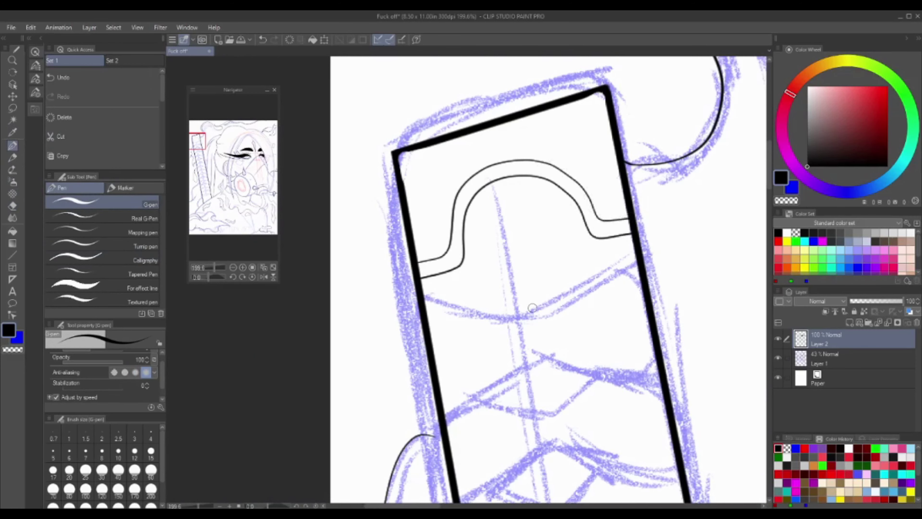
Extend the upper arch to the outline and round the sword's top-left and top-right corners.
{"action": "key", "text": "e"}
{"action": "left_click_drag", "start_coordinate": [603, 95], "coordinate": [615, 108]}
{"action": "key", "text": "p"}
{"action": "left_click_drag", "start_coordinate": [399, 189], "coordinate": [425, 142]}
{"action": "left_click_drag", "start_coordinate": [582, 96], "coordinate": [610, 104]}
Toggle the sketch layer to check the sword ink, leaving it hidden.
{"action": "scroll", "coordinate": [548, 280], "scroll_direction": "down", "scroll_amount": 4}
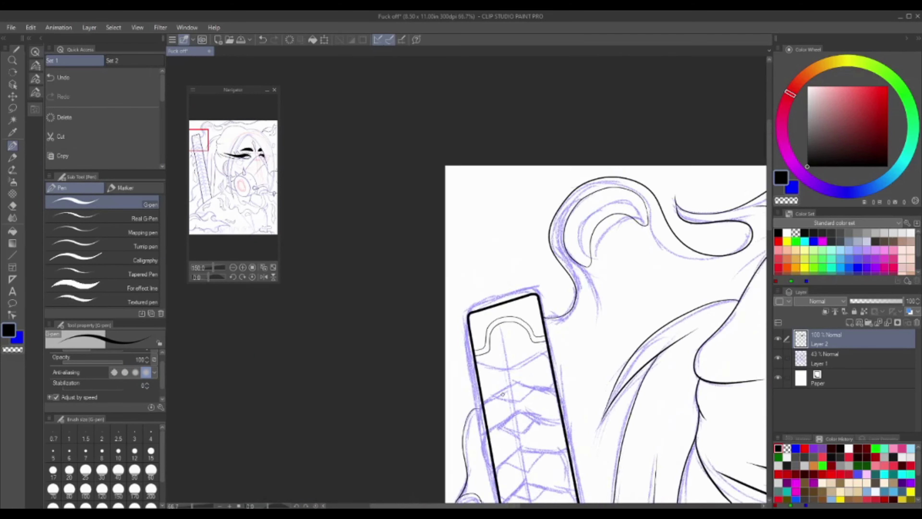
{"action": "scroll", "coordinate": [548, 280], "scroll_direction": "down", "scroll_amount": 4}
{"action": "left_click", "coordinate": [778, 357]}
{"action": "left_click", "coordinate": [779, 357]}
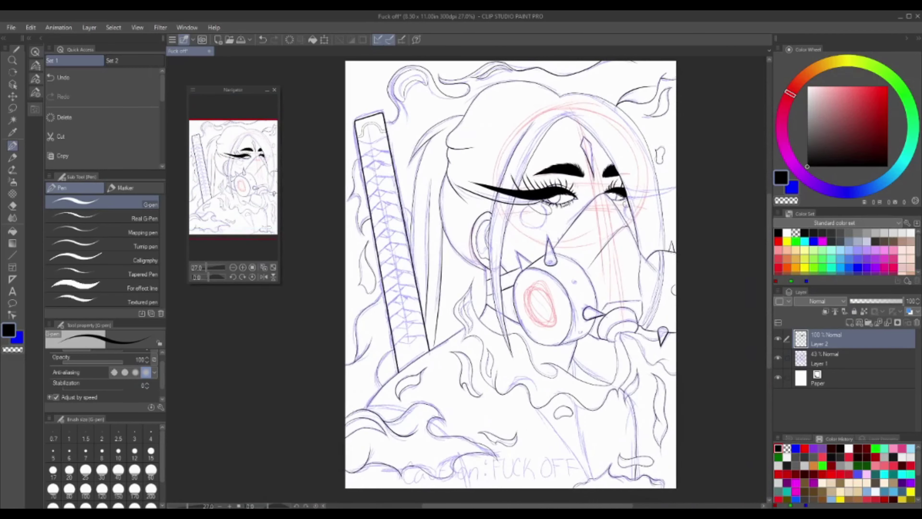
{"action": "left_click", "coordinate": [778, 357]}
{"action": "scroll", "coordinate": [633, 376], "scroll_direction": "up", "scroll_amount": 5}
{"action": "key", "text": "ctrl+z"}
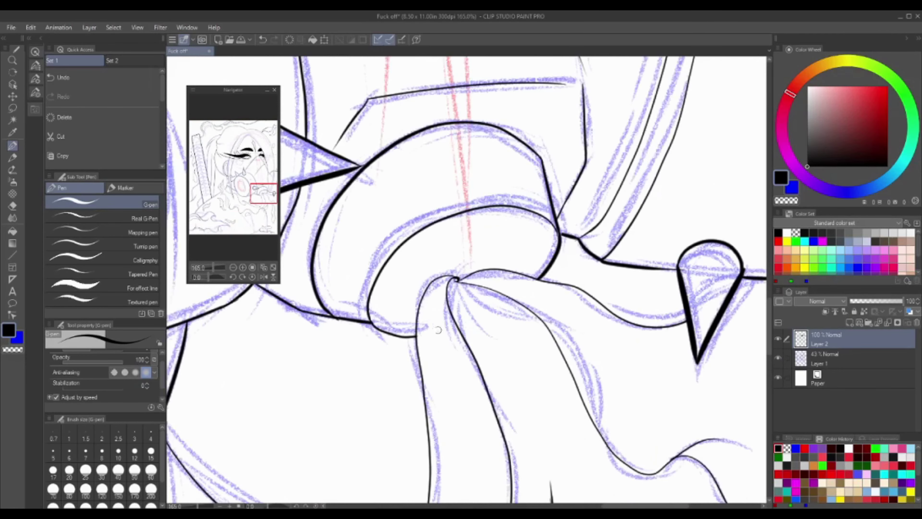
{"action": "scroll", "coordinate": [505, 310], "scroll_direction": "down", "scroll_amount": 3}
{"action": "scroll", "coordinate": [506, 310], "scroll_direction": "down", "scroll_amount": 3}
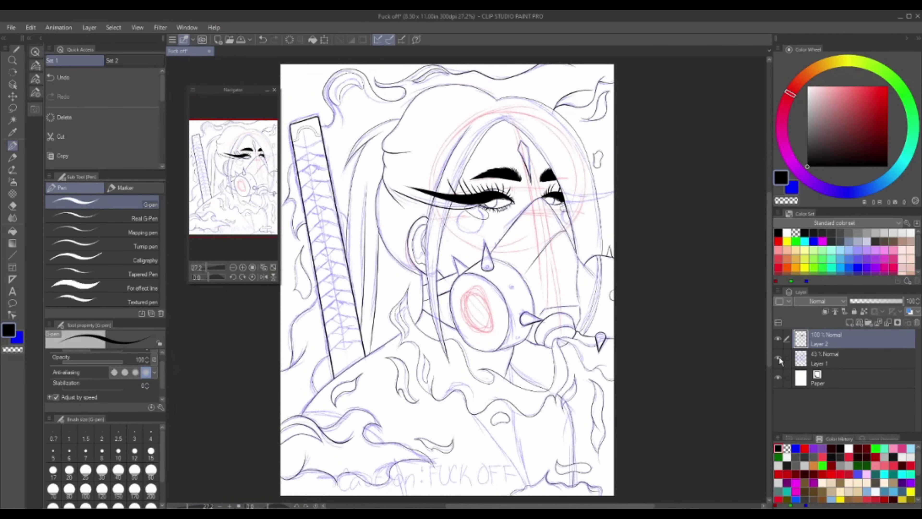
{"action": "left_click", "coordinate": [778, 357]}
{"action": "scroll", "coordinate": [507, 233], "scroll_direction": "up", "scroll_amount": 7}
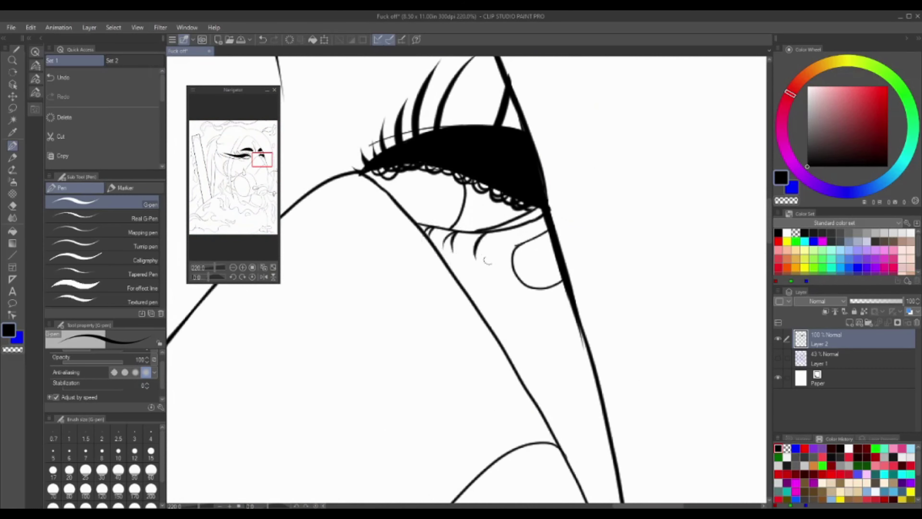
Ink four lower eyelashes on the right eye and save the drawing.
{"action": "left_click_drag", "start_coordinate": [440, 231], "coordinate": [437, 246]}
{"action": "left_click_drag", "start_coordinate": [467, 232], "coordinate": [463, 253]}
{"action": "left_click_drag", "start_coordinate": [496, 233], "coordinate": [498, 248]}
{"action": "left_click_drag", "start_coordinate": [510, 232], "coordinate": [517, 243]}
{"action": "scroll", "coordinate": [472, 325], "scroll_direction": "down", "scroll_amount": 8}
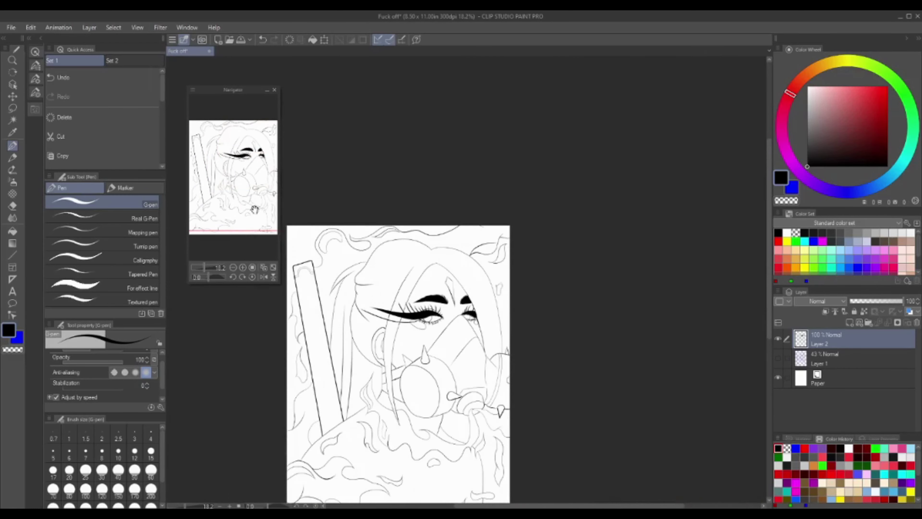
{"action": "key", "text": "ctrl+s"}
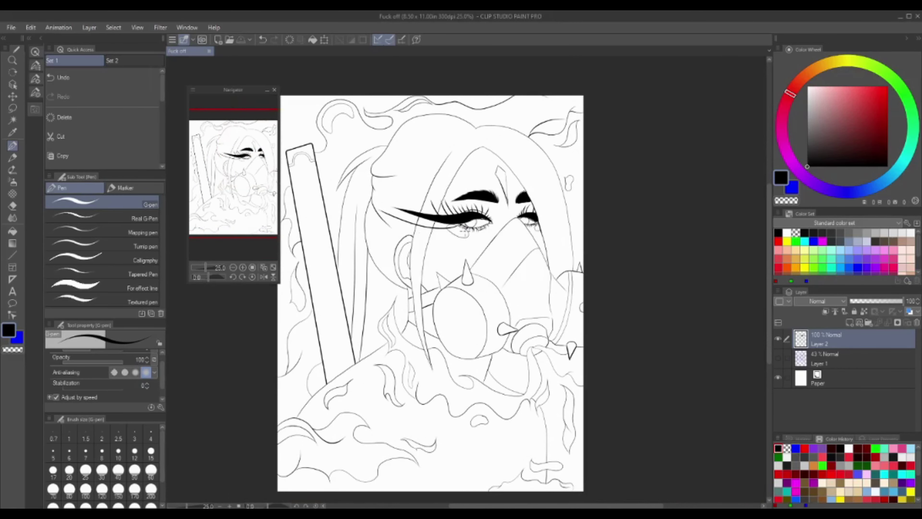
Erase stray ink at the line junctions with the eraser.
{"action": "scroll", "coordinate": [481, 256], "scroll_direction": "up", "scroll_amount": 6}
{"action": "key", "text": "e"}
{"action": "left_click_drag", "start_coordinate": [481, 257], "coordinate": [440, 207]}
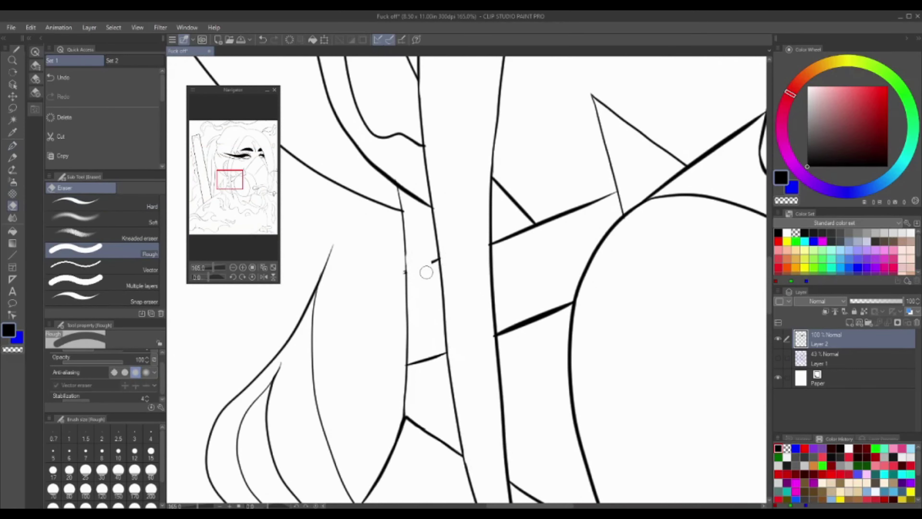
Fill the selected clothing regions black and clear the selection.
{"action": "key", "text": "p"}
{"action": "key", "text": "e"}
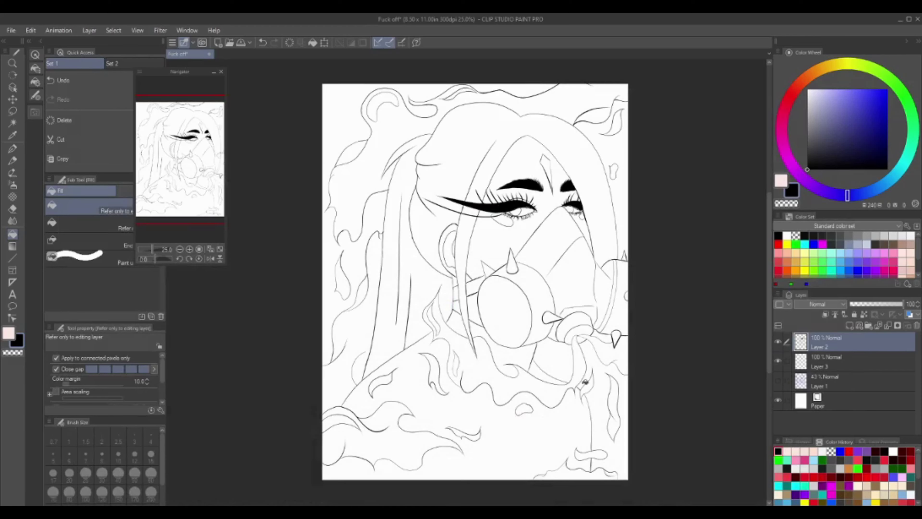
{"action": "key", "text": "g"}
{"action": "left_click", "coordinate": [533, 368]}
{"action": "left_click", "coordinate": [509, 349]}
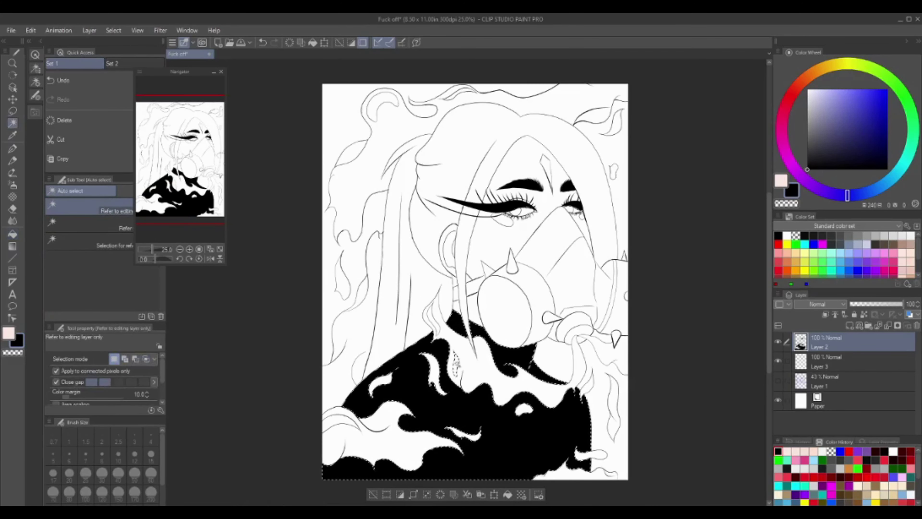
{"action": "scroll", "coordinate": [456, 361], "scroll_direction": "up", "scroll_amount": 3}
{"action": "key", "text": "ctrl+d"}
{"action": "key", "text": "p"}
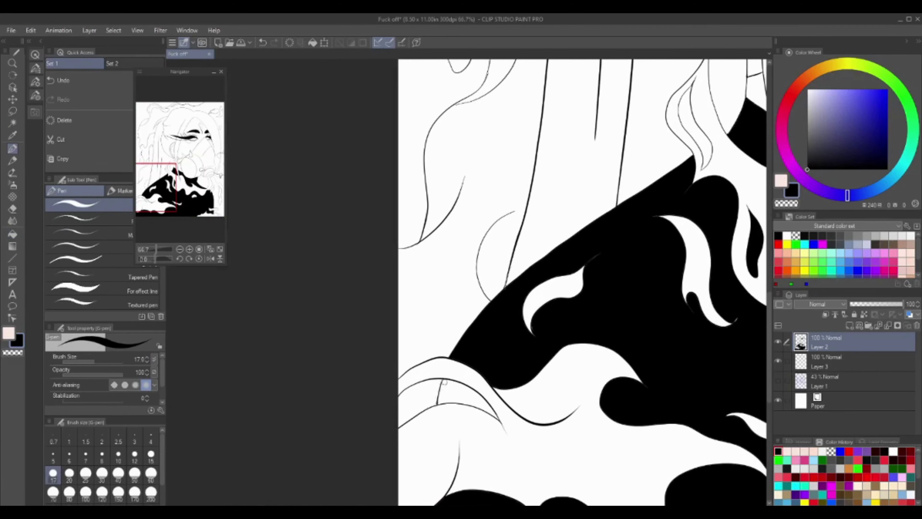
Undo a stray stroke and ink a small gap in the black clothing near the mask.
{"action": "scroll", "coordinate": [444, 382], "scroll_direction": "down", "scroll_amount": 2}
{"action": "key", "text": "ctrl+z"}
{"action": "key", "text": "ctrl+z"}
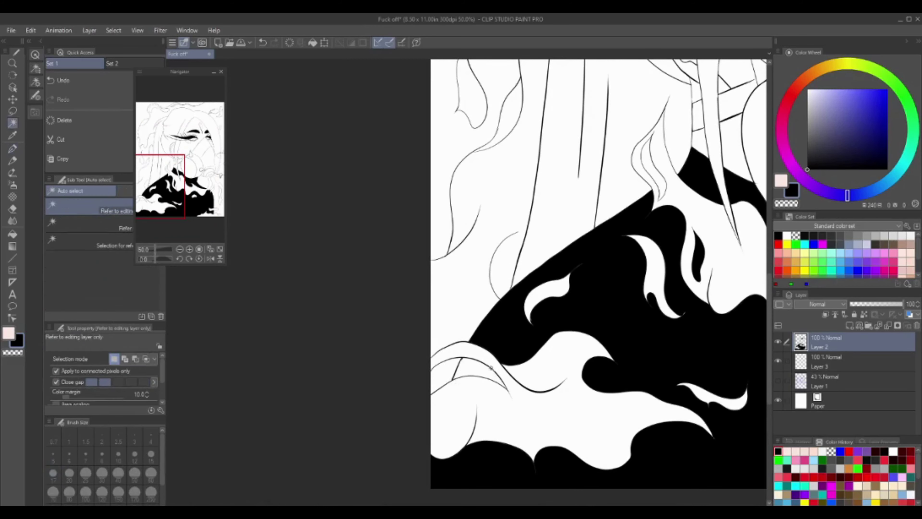
{"action": "left_click_drag", "start_coordinate": [459, 362], "coordinate": [244, 416]}
{"action": "left_click_drag", "start_coordinate": [453, 280], "coordinate": [446, 254]}
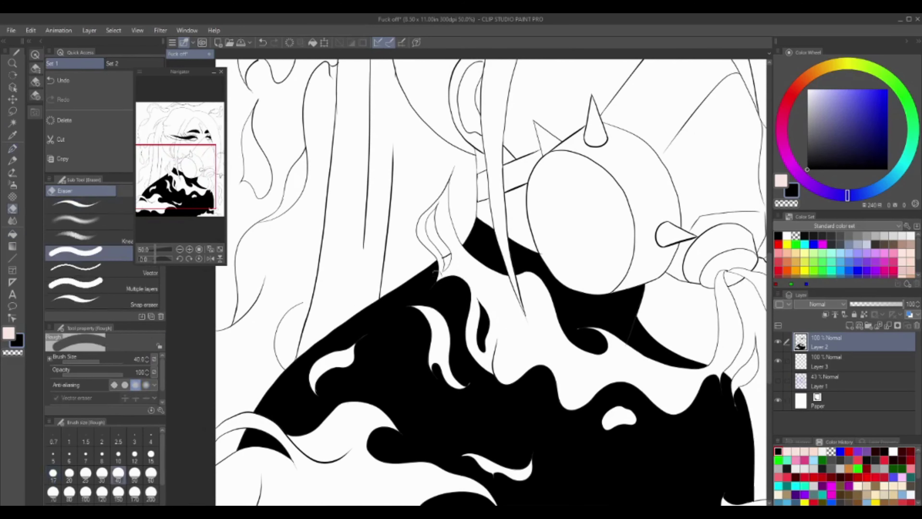
Fit the whole page in view and select Layer 3 for colouring.
{"action": "key", "text": "w"}
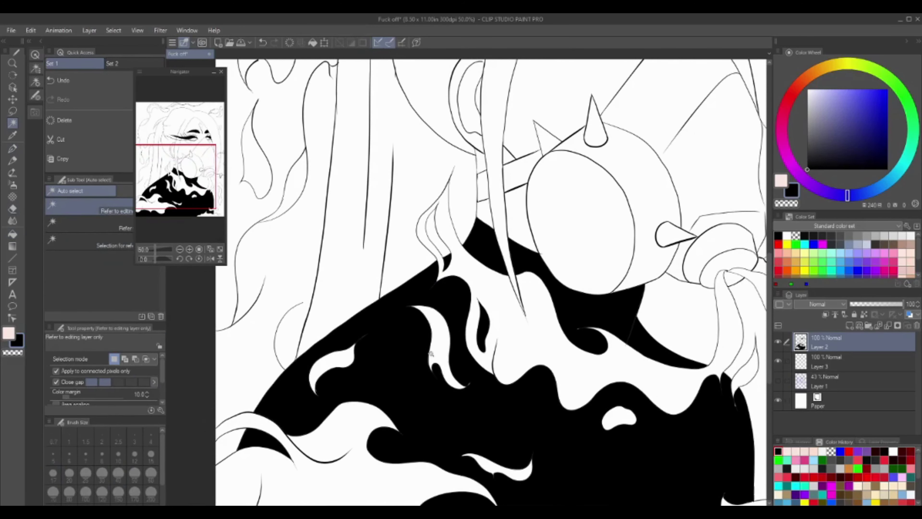
{"action": "key", "text": "ctrl+0"}
{"action": "left_click", "coordinate": [831, 361]}
Wash the face light grey with a size-170 G-pen and paint a darkening grey swatch column at upper left.
{"action": "key", "text": "p"}
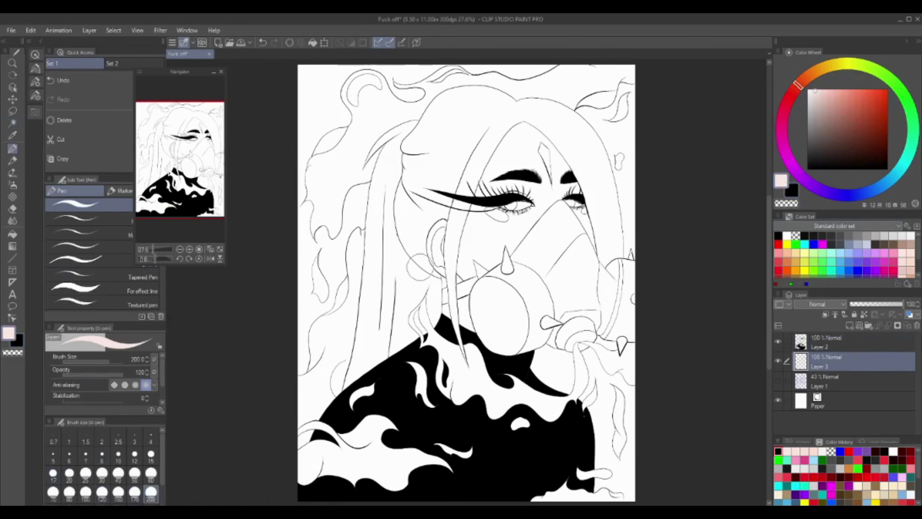
{"action": "left_click", "coordinate": [484, 232]}
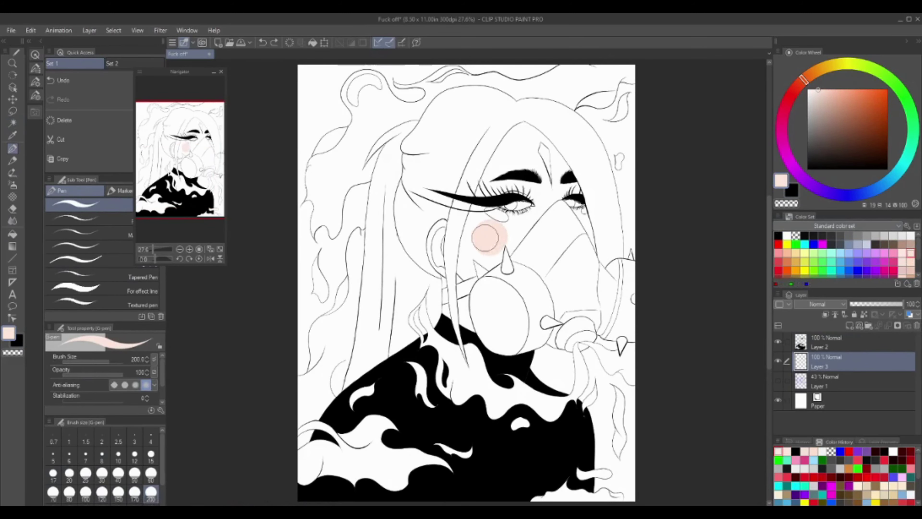
{"action": "key", "text": "ctrl+z"}
{"action": "left_click_drag", "start_coordinate": [525, 126], "coordinate": [472, 326]}
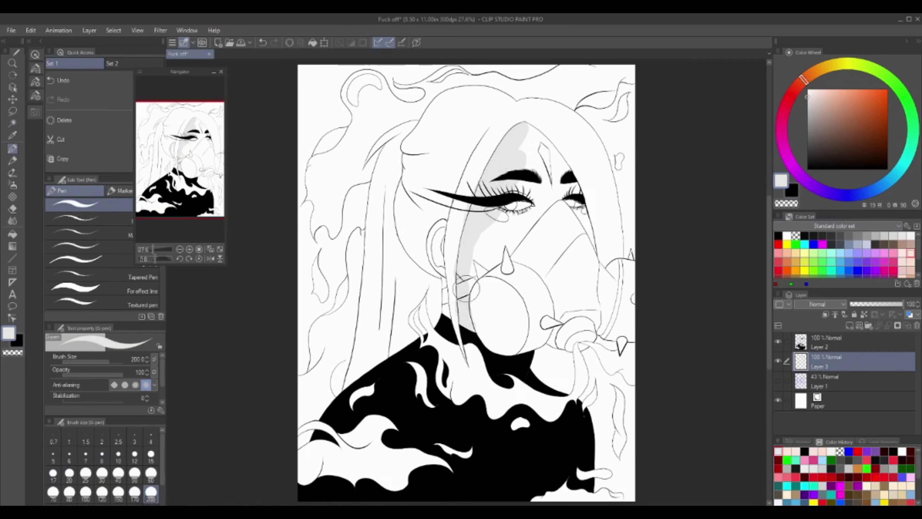
{"action": "left_click", "coordinate": [134, 474]}
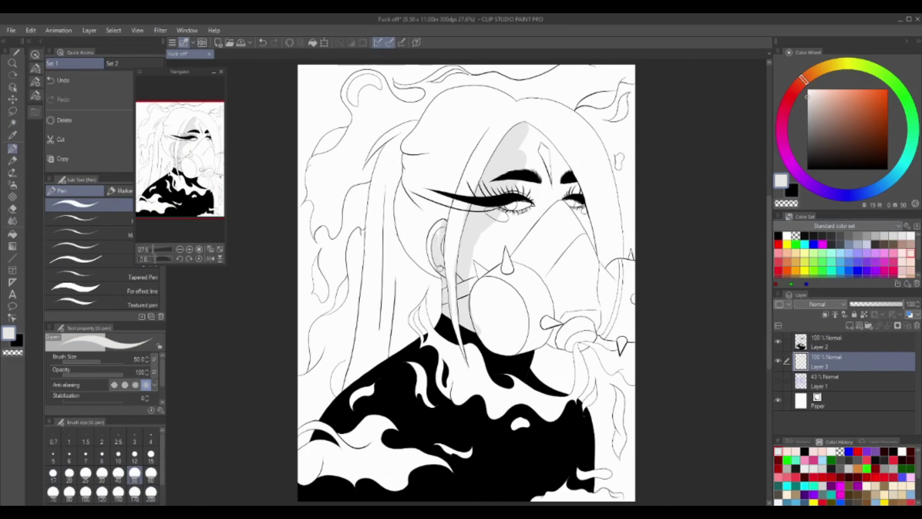
{"action": "left_click", "coordinate": [135, 492]}
{"action": "mouse_move", "coordinate": [537, 127]}
{"action": "left_mouse_down"}
{"action": "mouse_move", "coordinate": [537, 189]}
{"action": "mouse_move", "coordinate": [471, 284]}
{"action": "mouse_move", "coordinate": [597, 200]}
{"action": "left_mouse_up"}
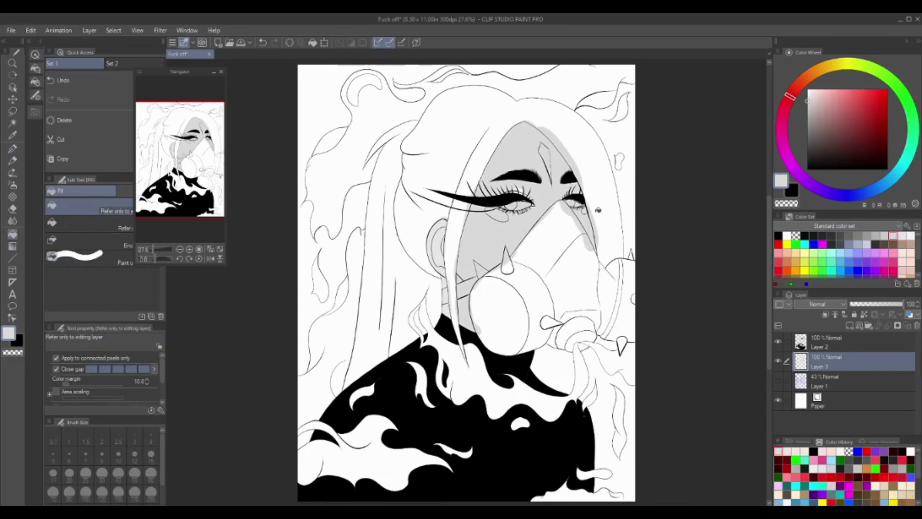
{"action": "left_click_drag", "start_coordinate": [313, 86], "coordinate": [317, 180]}
Add three progressively darker grey swatches below the swatch column.
{"action": "left_click", "coordinate": [319, 196]}
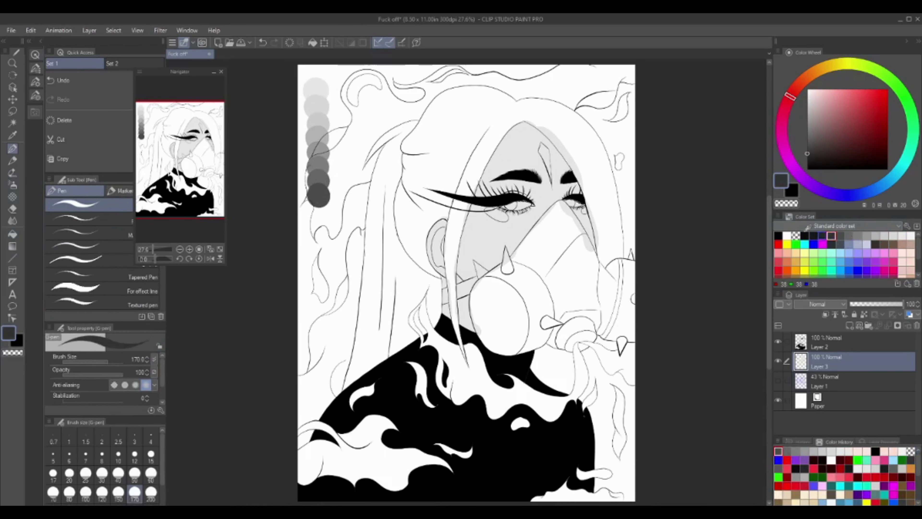
{"action": "left_click", "coordinate": [317, 212]}
{"action": "left_click", "coordinate": [318, 229]}
On a new layer, shade the eyelids with sampled light grey using the soft airbrush.
{"action": "key", "text": "ctrl+shift+n"}
{"action": "left_click", "coordinate": [13, 185]}
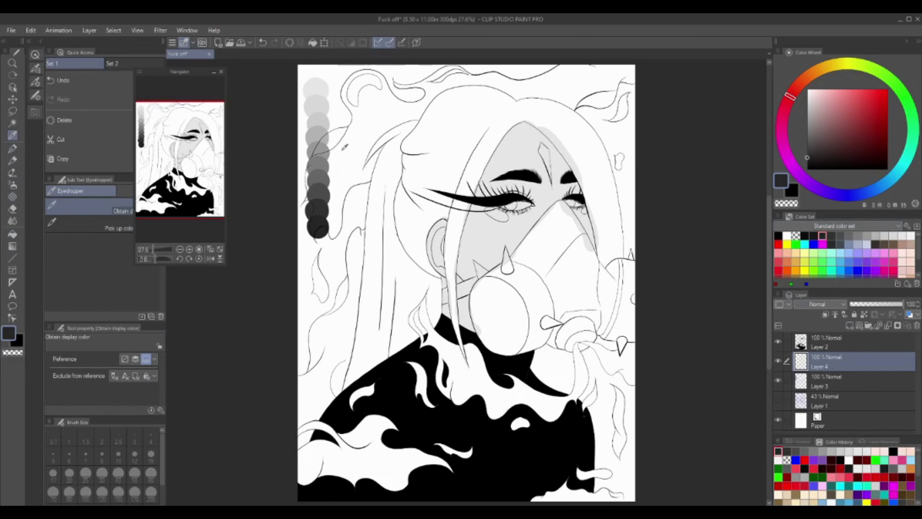
{"action": "left_click", "coordinate": [88, 218]}
{"action": "scroll", "coordinate": [467, 285], "scroll_direction": "up", "scroll_amount": 2}
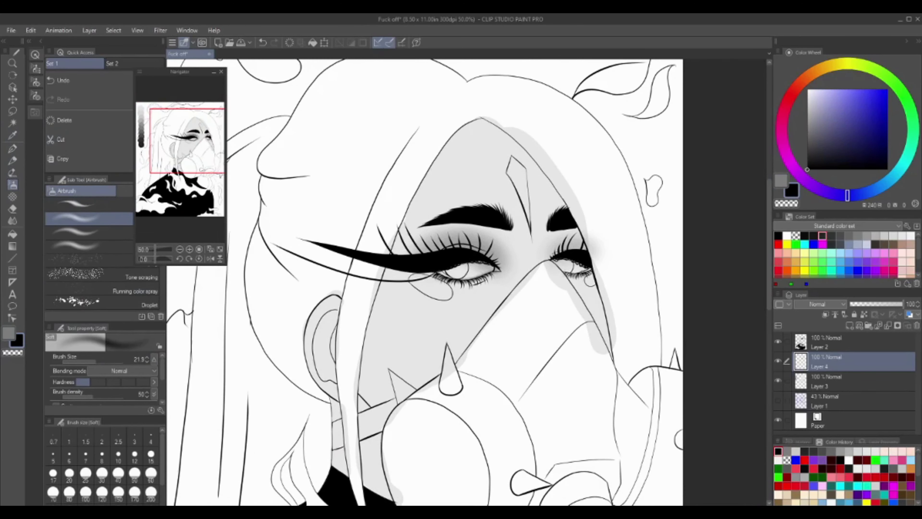
{"action": "left_click_drag", "start_coordinate": [102, 367], "coordinate": [98, 367]}
{"action": "left_click_drag", "start_coordinate": [423, 250], "coordinate": [499, 268]}
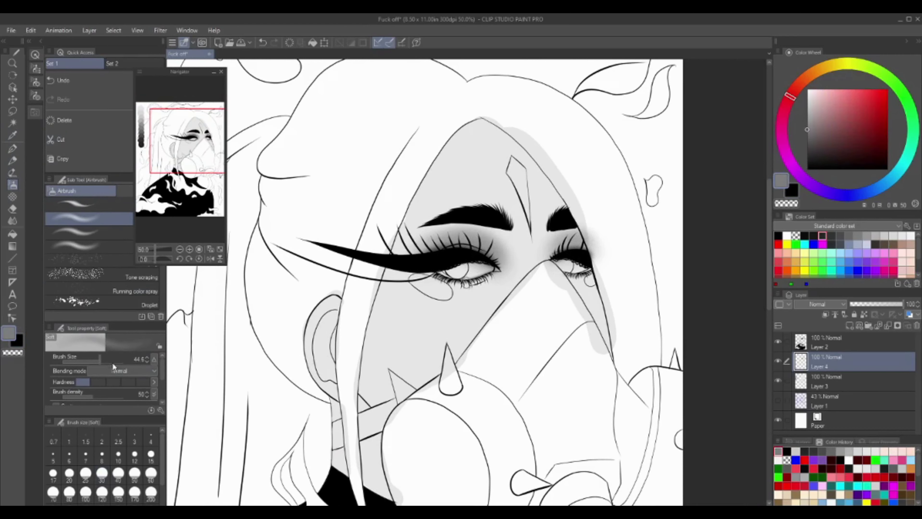
With a size-20 brush, brighten the inner eye corner and the skin under the eyebrow.
{"action": "left_click_drag", "start_coordinate": [120, 361], "coordinate": [111, 360]}
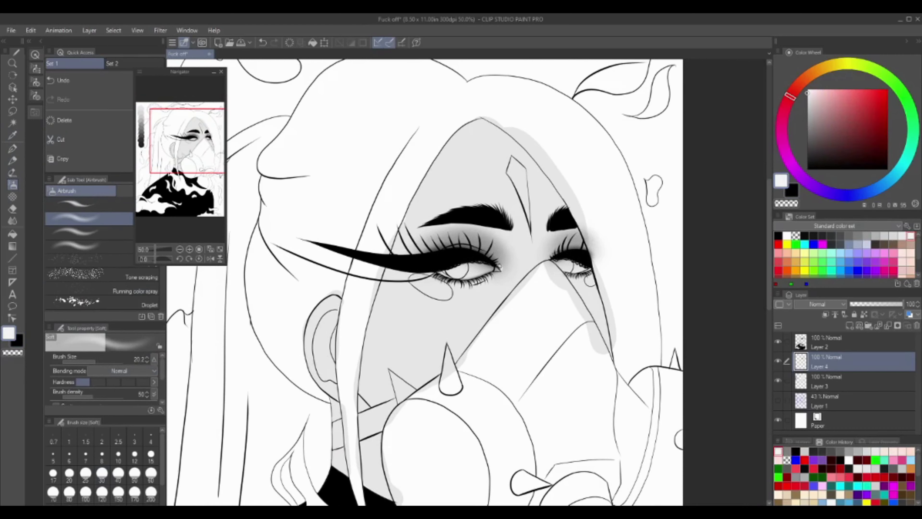
{"action": "left_click_drag", "start_coordinate": [498, 276], "coordinate": [504, 271]}
{"action": "left_click_drag", "start_coordinate": [452, 225], "coordinate": [505, 224]}
{"action": "key", "text": "j"}
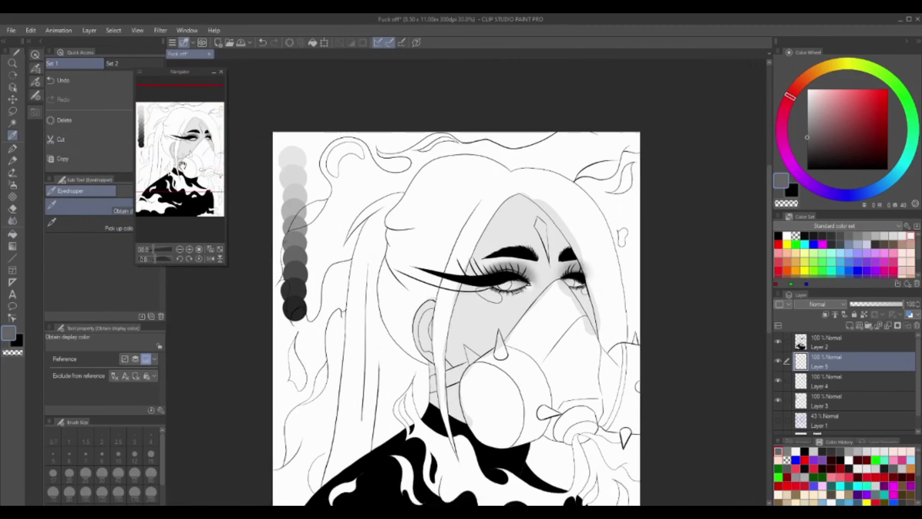
Airbrush grey shading over forehead, eye and cheek at brush sizes 200 and 80.
{"action": "left_click", "coordinate": [153, 493]}
{"action": "left_click_drag", "start_coordinate": [472, 142], "coordinate": [399, 268]}
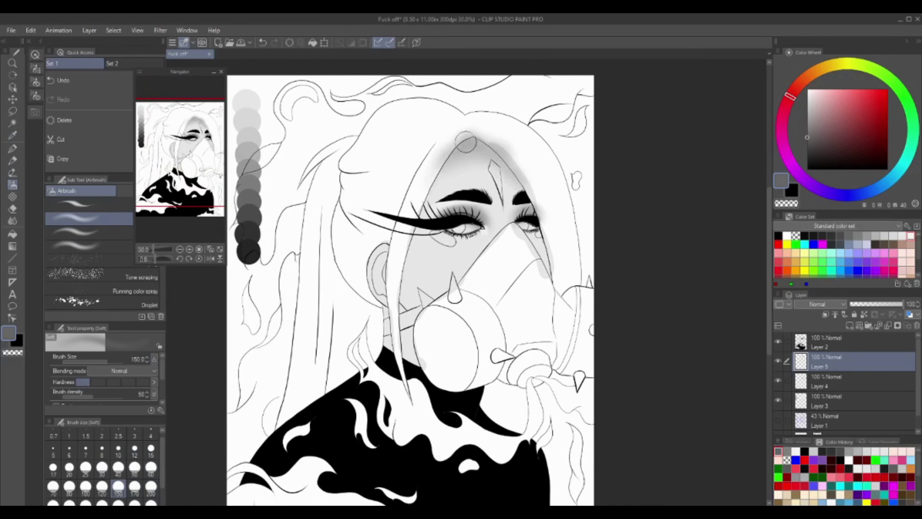
{"action": "left_click_drag", "start_coordinate": [413, 196], "coordinate": [418, 291]}
{"action": "left_click_drag", "start_coordinate": [436, 153], "coordinate": [406, 276]}
{"action": "left_click_drag", "start_coordinate": [509, 163], "coordinate": [417, 240]}
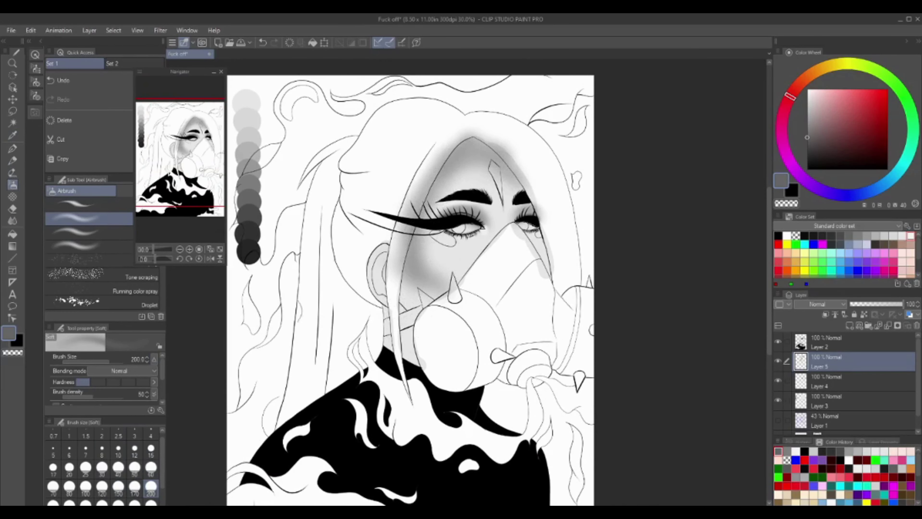
{"action": "left_click", "coordinate": [69, 486]}
{"action": "left_click_drag", "start_coordinate": [396, 269], "coordinate": [403, 309]}
Add white highlights across the face and grey shading on the brow ridge.
{"action": "left_click", "coordinate": [13, 135]}
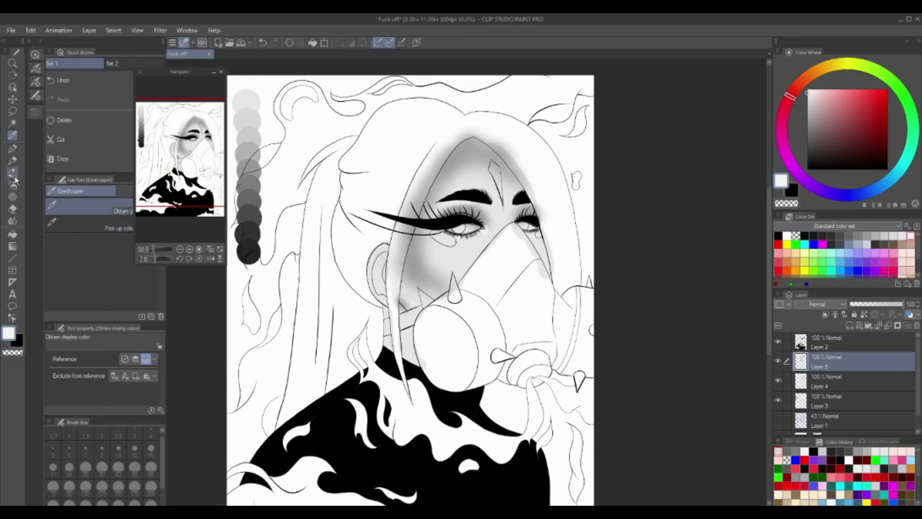
{"action": "left_click", "coordinate": [13, 185]}
{"action": "left_click_drag", "start_coordinate": [494, 174], "coordinate": [541, 243]}
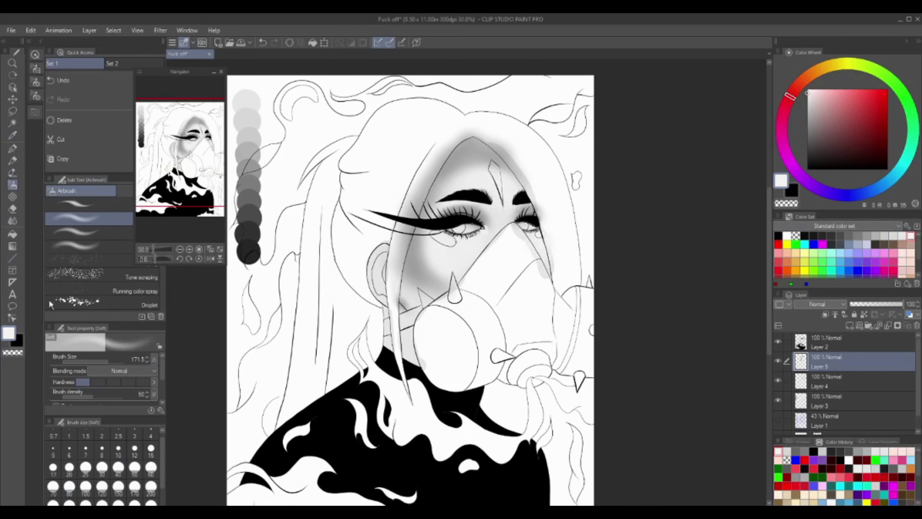
{"action": "left_click", "coordinate": [466, 283], "text": "alt"}
{"action": "left_click_drag", "start_coordinate": [108, 361], "coordinate": [102, 355]}
{"action": "mouse_move", "coordinate": [487, 199]}
{"action": "left_mouse_down"}
{"action": "mouse_move", "coordinate": [496, 233]}
{"action": "mouse_move", "coordinate": [520, 191]}
{"action": "left_mouse_up"}
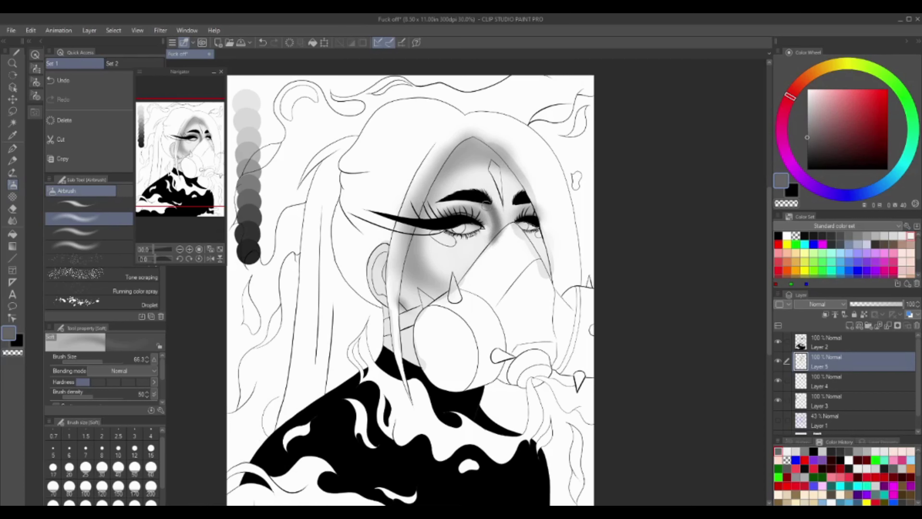
{"action": "left_click", "coordinate": [487, 206], "text": "alt"}
{"action": "left_click_drag", "start_coordinate": [103, 361], "coordinate": [116, 361]}
{"action": "left_click_drag", "start_coordinate": [520, 167], "coordinate": [407, 252]}
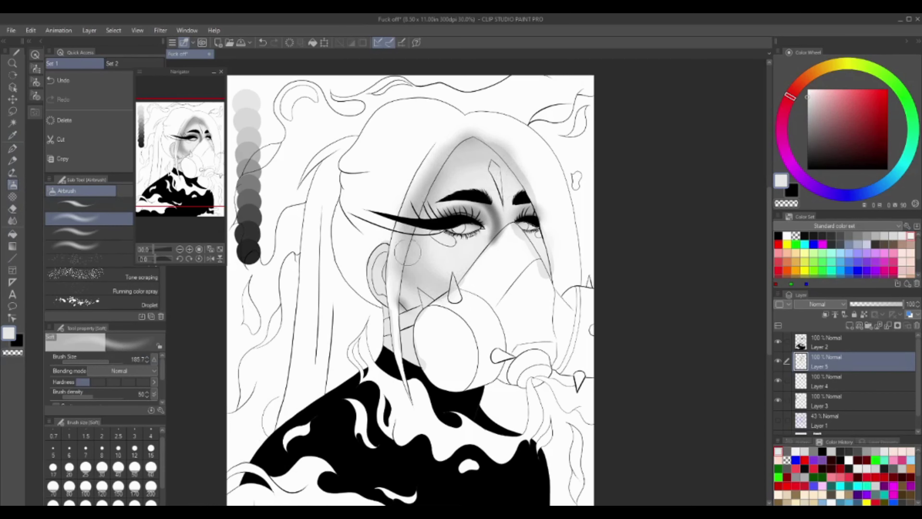
{"action": "left_click_drag", "start_coordinate": [109, 361], "coordinate": [103, 360]}
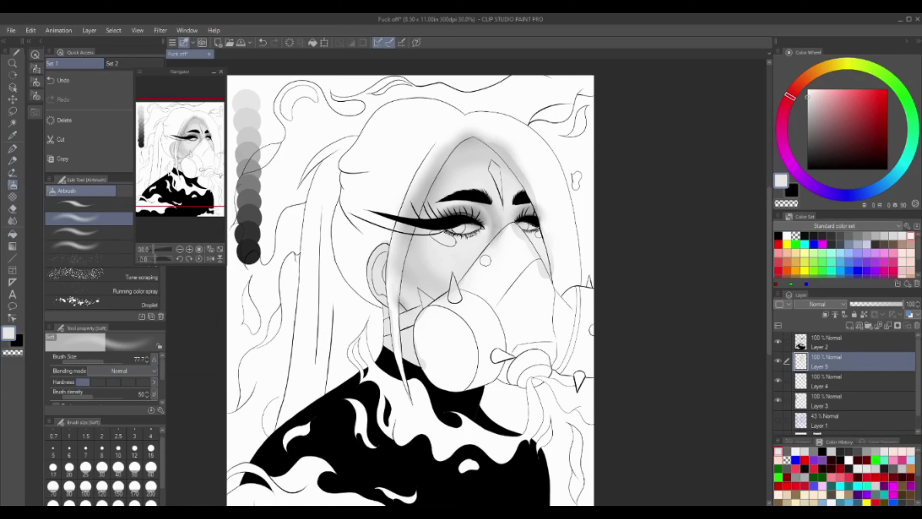
Blur the shading with Blend, add blended dark red blush on both cheeks, and add a new layer.
{"action": "key", "text": "j"}
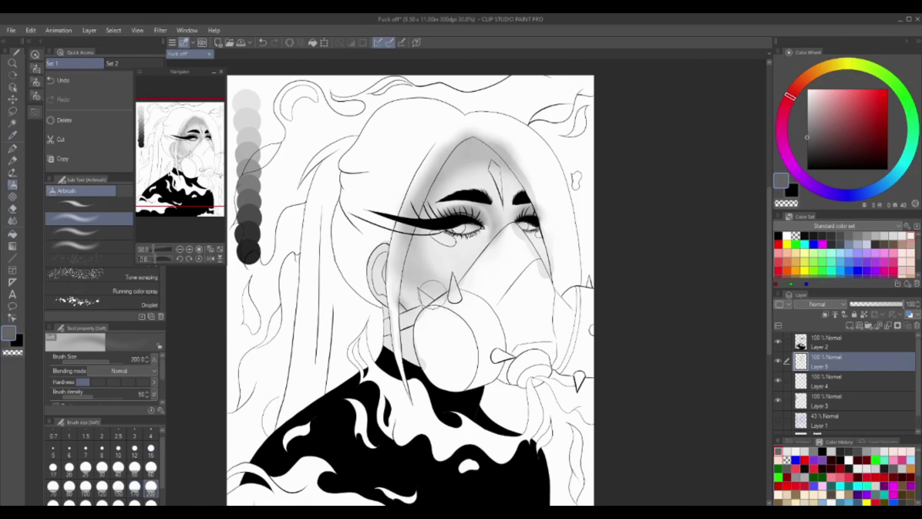
{"action": "left_click_drag", "start_coordinate": [110, 361], "coordinate": [107, 361]}
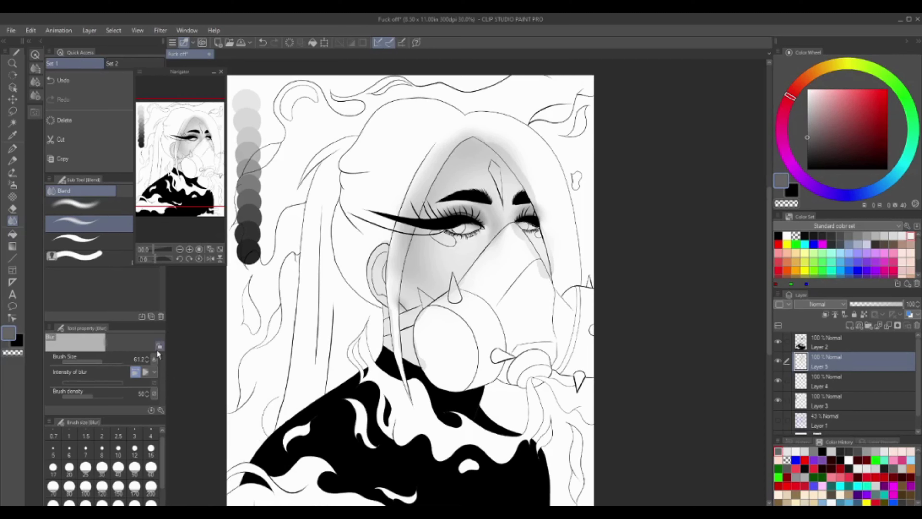
{"action": "left_click", "coordinate": [888, 155]}
{"action": "key", "text": "b"}
{"action": "left_click_drag", "start_coordinate": [411, 250], "coordinate": [468, 255]}
{"action": "left_click_drag", "start_coordinate": [530, 251], "coordinate": [559, 254]}
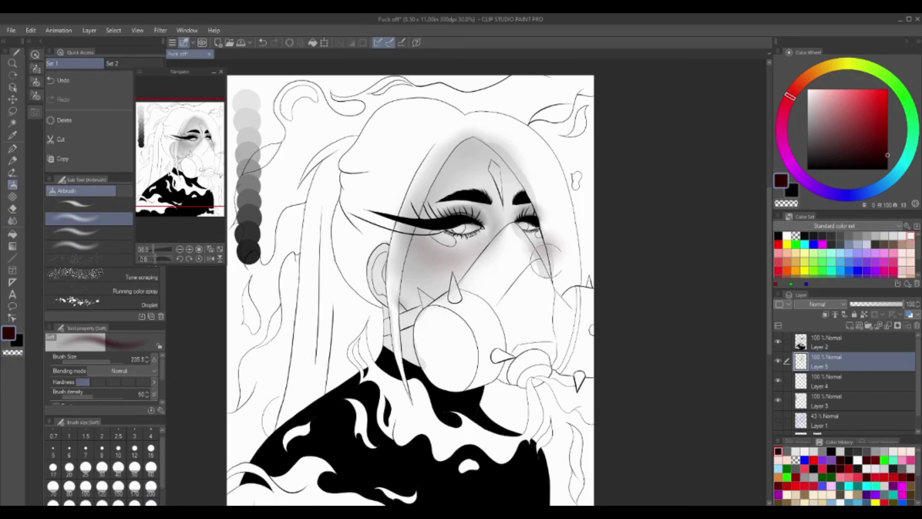
{"action": "key", "text": "j"}
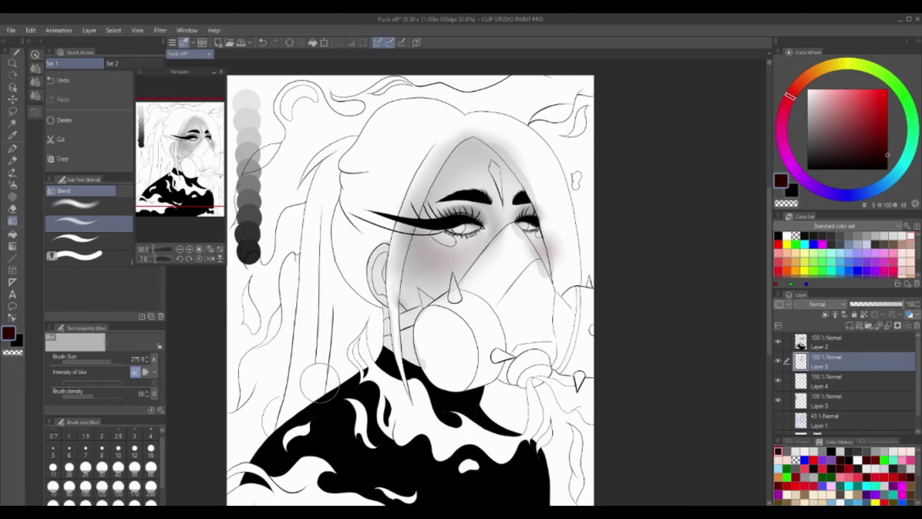
{"action": "key", "text": "b"}
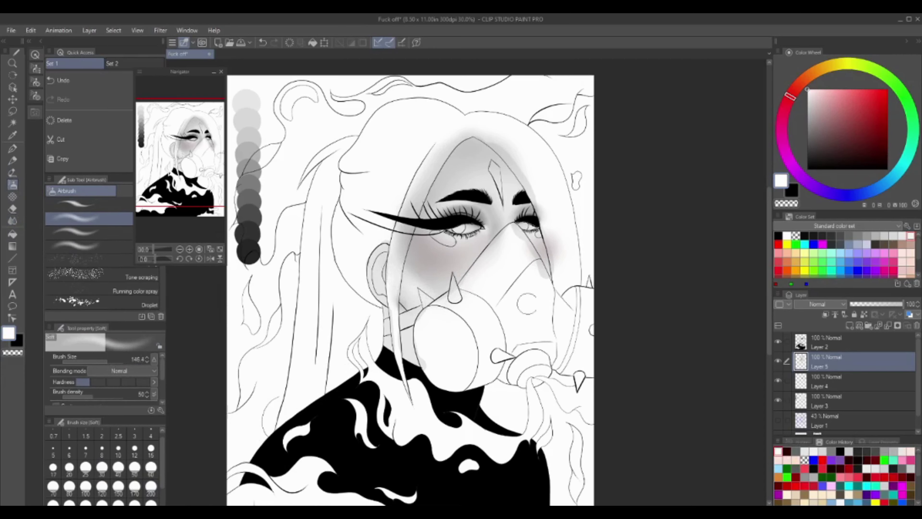
{"action": "key", "text": "j"}
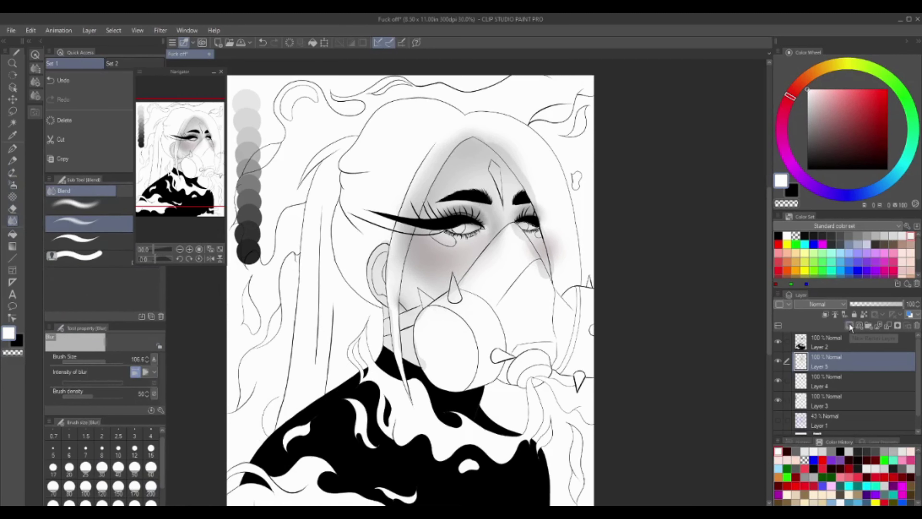
{"action": "left_click", "coordinate": [849, 325]}
Colour the irises red and tint the inner eye corners light pink.
{"action": "scroll", "coordinate": [490, 218], "scroll_direction": "up", "scroll_amount": 5}
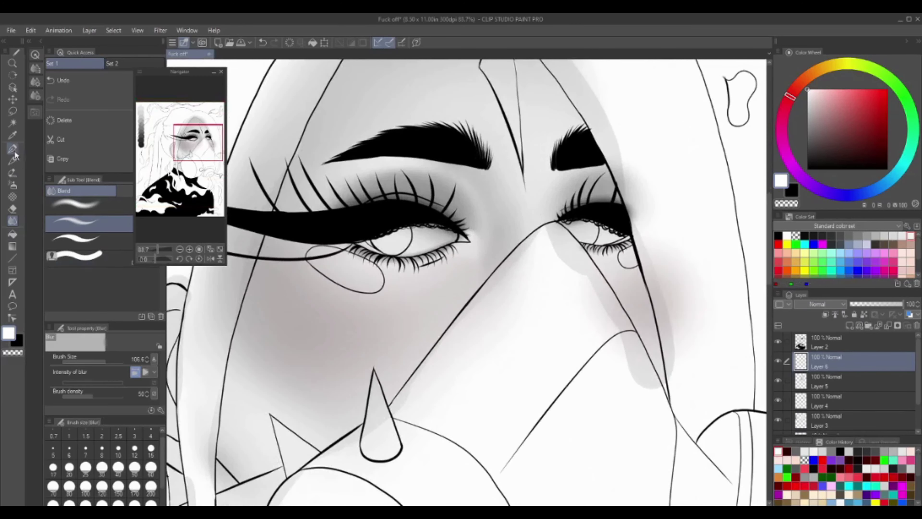
{"action": "key", "text": "p"}
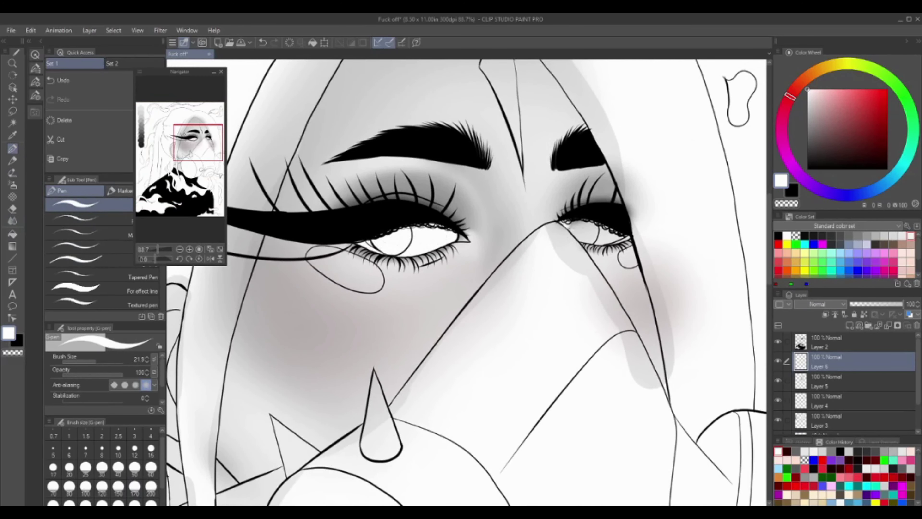
{"action": "left_click", "coordinate": [888, 89]}
{"action": "mouse_move", "coordinate": [373, 241]}
{"action": "left_mouse_down"}
{"action": "mouse_move", "coordinate": [385, 249]}
{"action": "mouse_move", "coordinate": [405, 233]}
{"action": "left_mouse_up"}
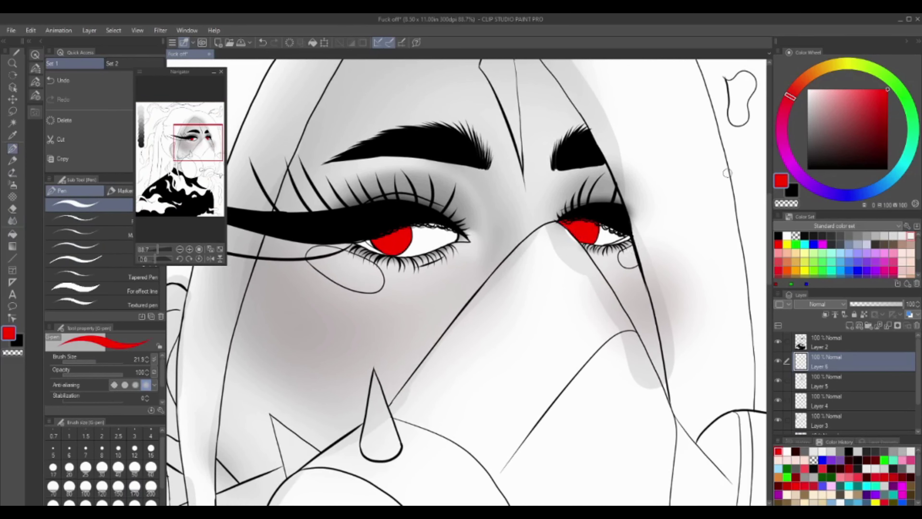
{"action": "left_click", "coordinate": [832, 89]}
{"action": "left_click_drag", "start_coordinate": [462, 237], "coordinate": [471, 241]}
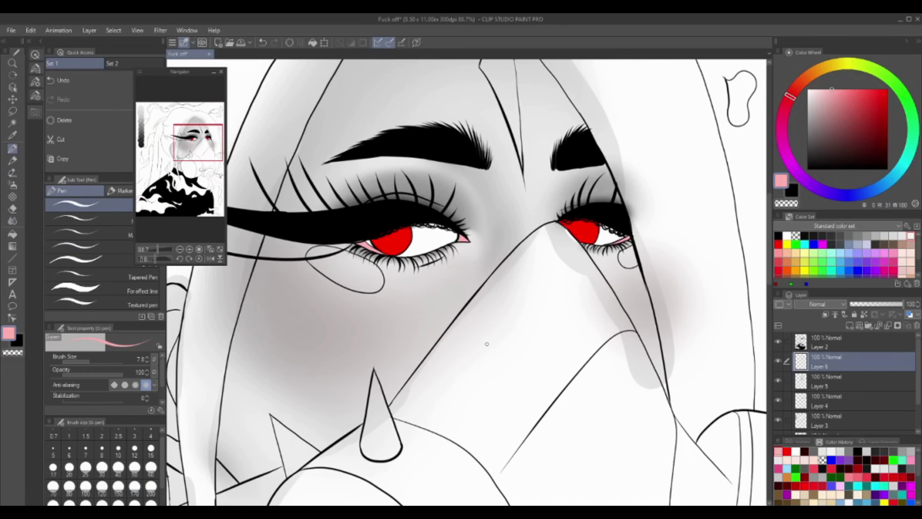
Paint a blue patch below the left eye with a larger brush, then switch to the eraser.
{"action": "left_click", "coordinate": [850, 195]}
{"action": "left_click", "coordinate": [888, 113]}
{"action": "left_click", "coordinate": [95, 360]}
{"action": "mouse_move", "coordinate": [309, 251]}
{"action": "left_mouse_down"}
{"action": "mouse_move", "coordinate": [352, 285]}
{"action": "mouse_move", "coordinate": [318, 250]}
{"action": "mouse_move", "coordinate": [374, 289]}
{"action": "left_mouse_up"}
{"action": "key", "text": "e"}
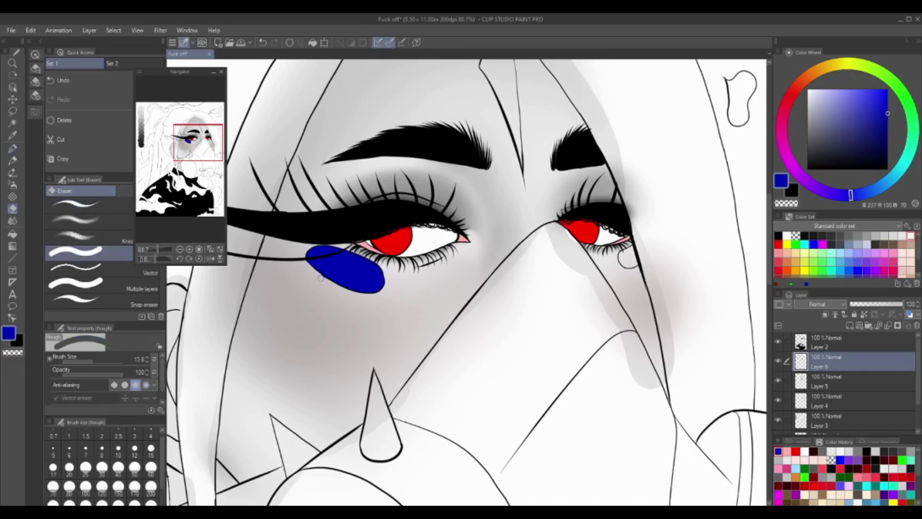
{"action": "key", "text": "p"}
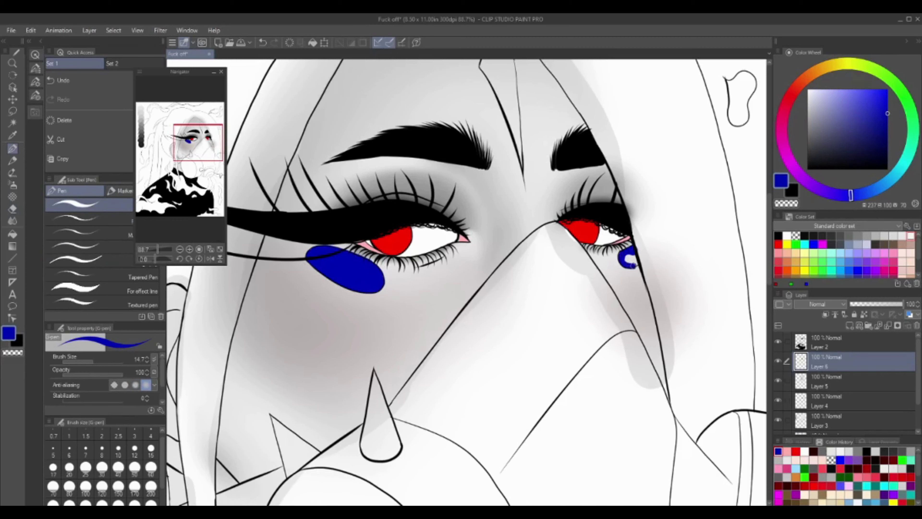
{"action": "key", "text": "e"}
{"action": "scroll", "coordinate": [472, 222], "scroll_direction": "down", "scroll_amount": 3}
{"action": "scroll", "coordinate": [474, 228], "scroll_direction": "down", "scroll_amount": 3}
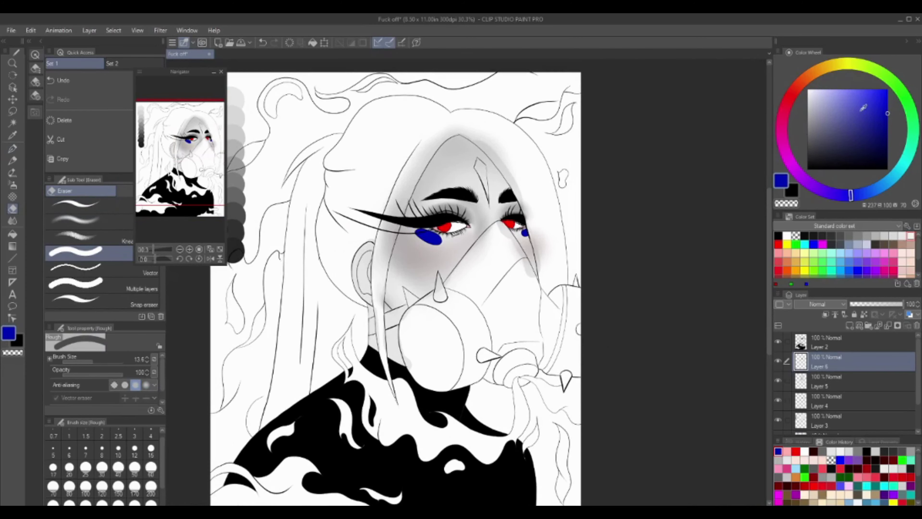
Fill the under-eye patches with trial colours, settling on teal.
{"action": "left_click", "coordinate": [786, 156]}
{"action": "key", "text": "g"}
{"action": "left_click", "coordinate": [429, 237]}
{"action": "left_click", "coordinate": [909, 143]}
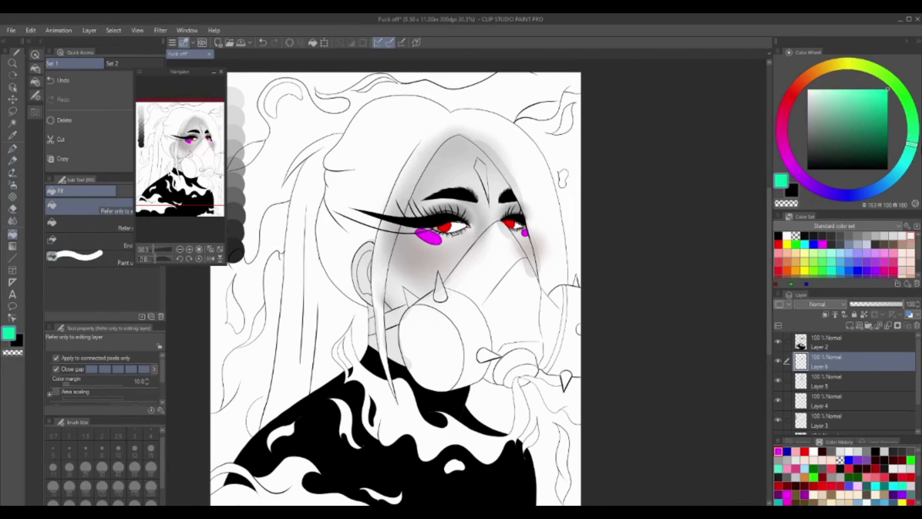
{"action": "left_click", "coordinate": [428, 236]}
{"action": "left_click", "coordinate": [895, 176]}
{"action": "left_click", "coordinate": [429, 236]}
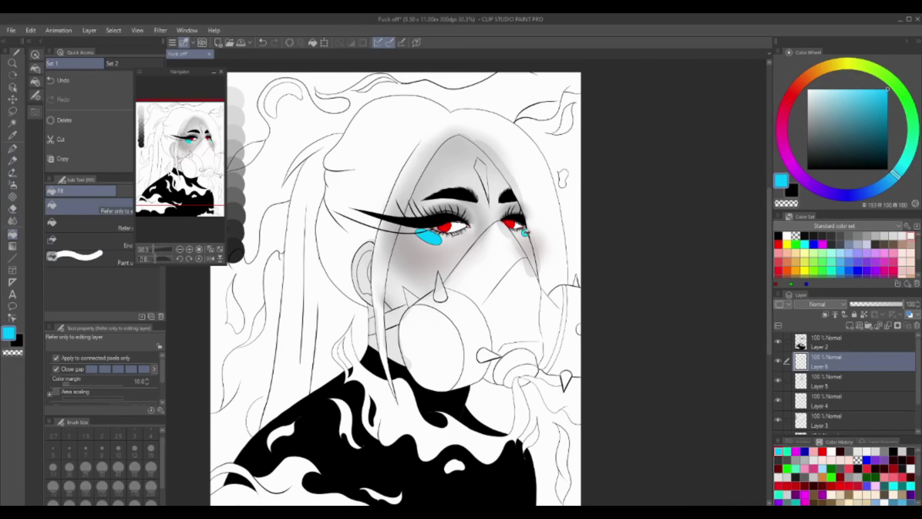
{"action": "left_click", "coordinate": [910, 148]}
{"action": "left_click", "coordinate": [428, 236]}
Try magenta and purple on the patch, undo back to teal, sample the iris red, and zoom to 133%.
{"action": "left_click", "coordinate": [785, 116]}
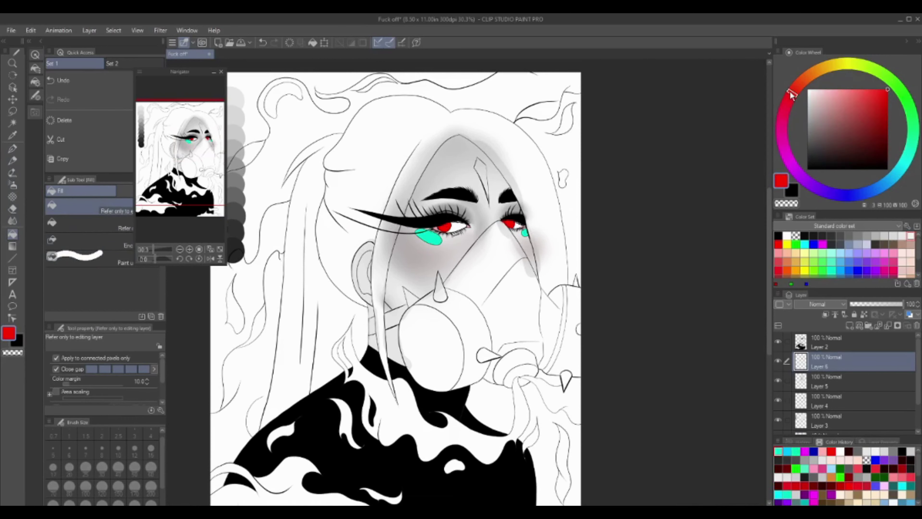
{"action": "left_click", "coordinate": [781, 134]}
{"action": "left_click", "coordinate": [429, 236]}
{"action": "left_click", "coordinate": [823, 244]}
{"action": "left_click", "coordinate": [429, 236]}
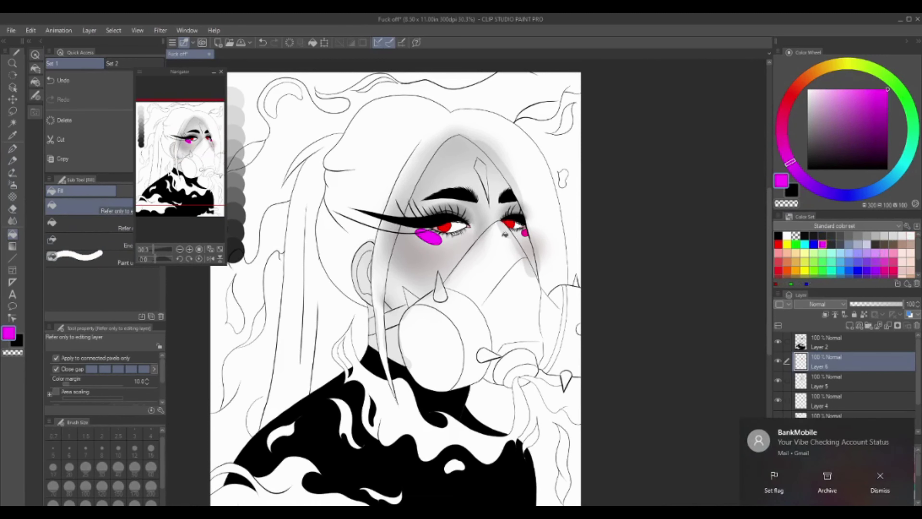
{"action": "key", "text": "ctrl+z"}
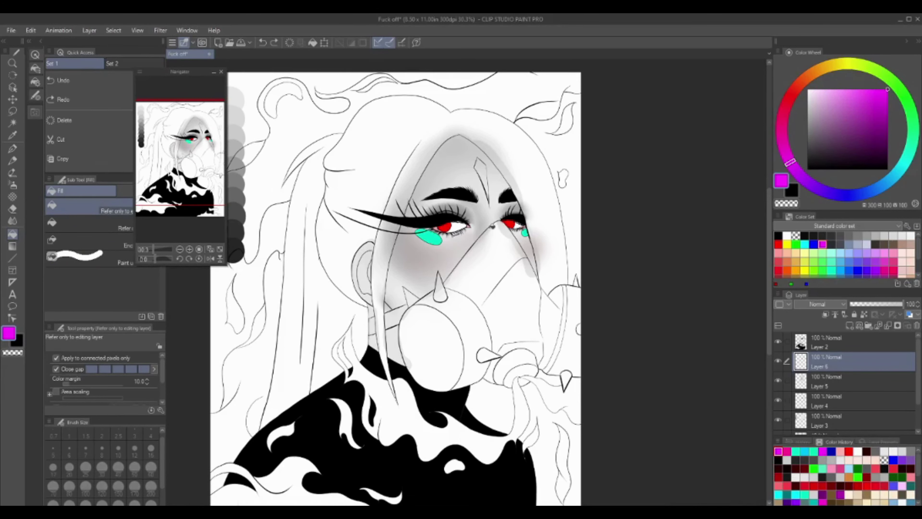
{"action": "key", "text": "i"}
{"action": "left_click", "coordinate": [445, 227]}
{"action": "scroll", "coordinate": [463, 217], "scroll_direction": "up", "scroll_amount": 5}
Shade both irises with dark red using the soft airbrush, with bright red as the second colour.
{"action": "left_click", "coordinate": [410, 254]}
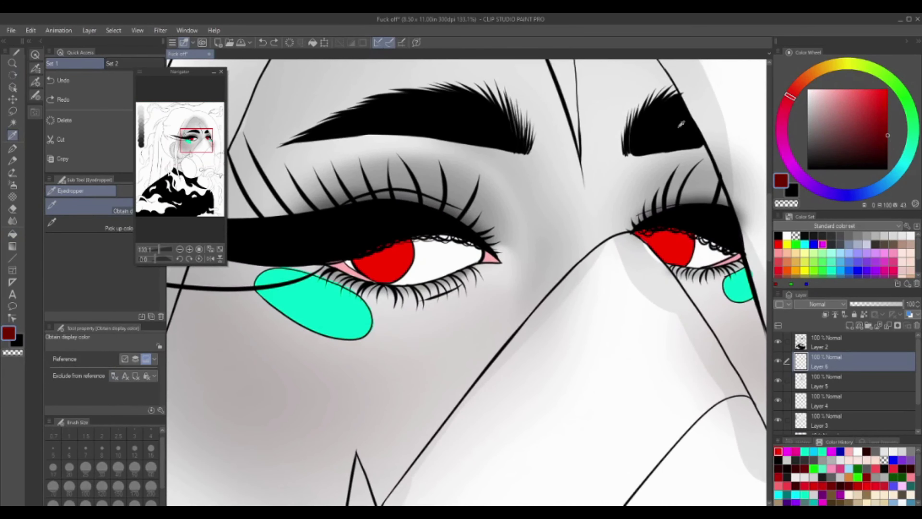
{"action": "key", "text": "b"}
{"action": "mouse_move", "coordinate": [374, 251]}
{"action": "left_mouse_down"}
{"action": "mouse_move", "coordinate": [403, 246]}
{"action": "mouse_move", "coordinate": [406, 260]}
{"action": "mouse_move", "coordinate": [397, 280]}
{"action": "mouse_move", "coordinate": [379, 280]}
{"action": "left_mouse_up"}
{"action": "key", "text": "bracketleft"}
{"action": "key", "text": "bracketleft"}
{"action": "key", "text": "bracketleft"}
{"action": "key", "text": "c"}
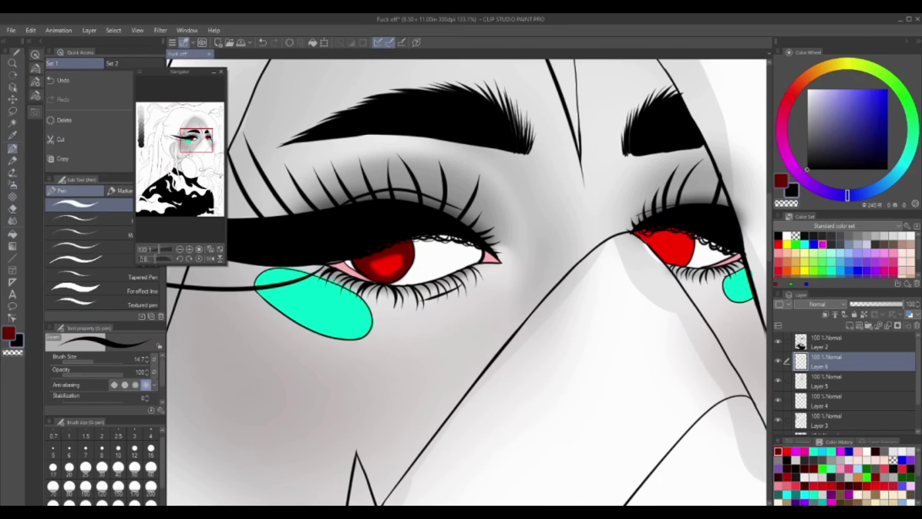
{"action": "left_click", "coordinate": [373, 267], "text": "alt"}
{"action": "key", "text": "bracketright"}
{"action": "key", "text": "bracketright"}
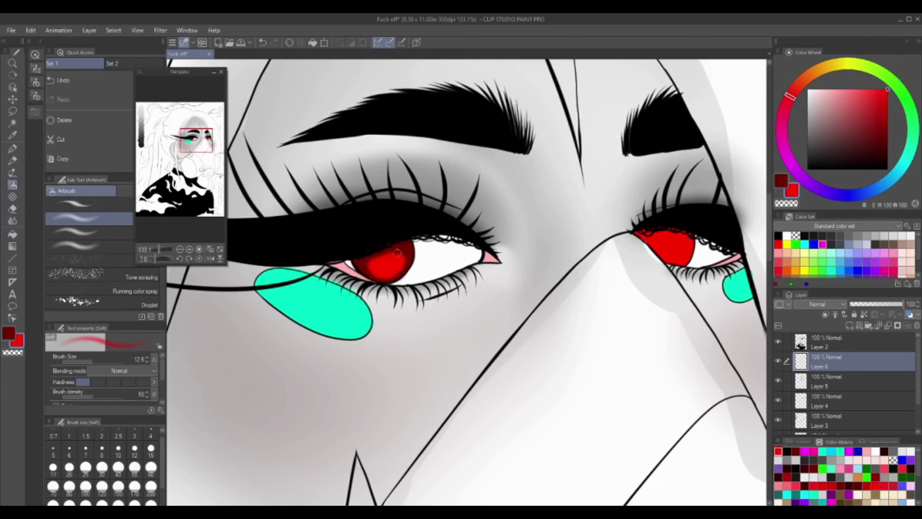
{"action": "key", "text": "c"}
{"action": "mouse_move", "coordinate": [618, 254]}
{"action": "left_mouse_down"}
{"action": "mouse_move", "coordinate": [385, 247]}
{"action": "mouse_move", "coordinate": [391, 225]}
{"action": "left_mouse_up"}
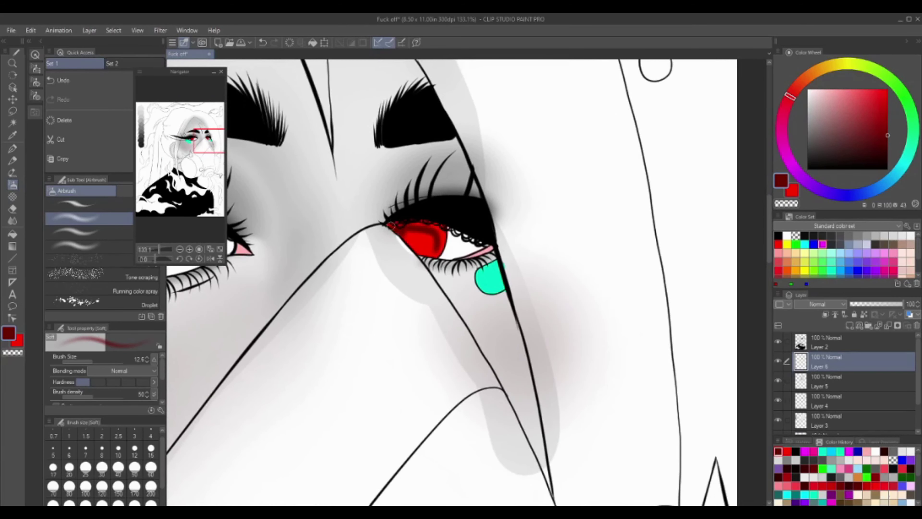
{"action": "key", "text": "c"}
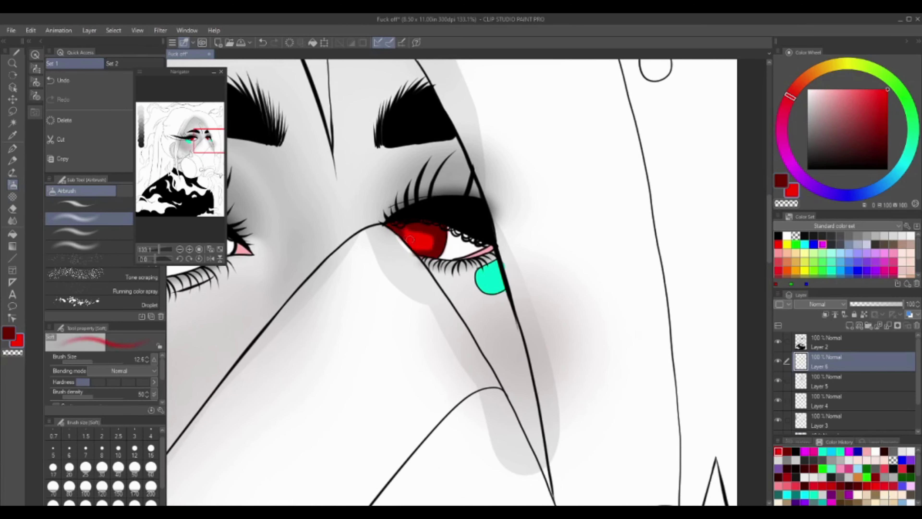
{"action": "key", "text": "c"}
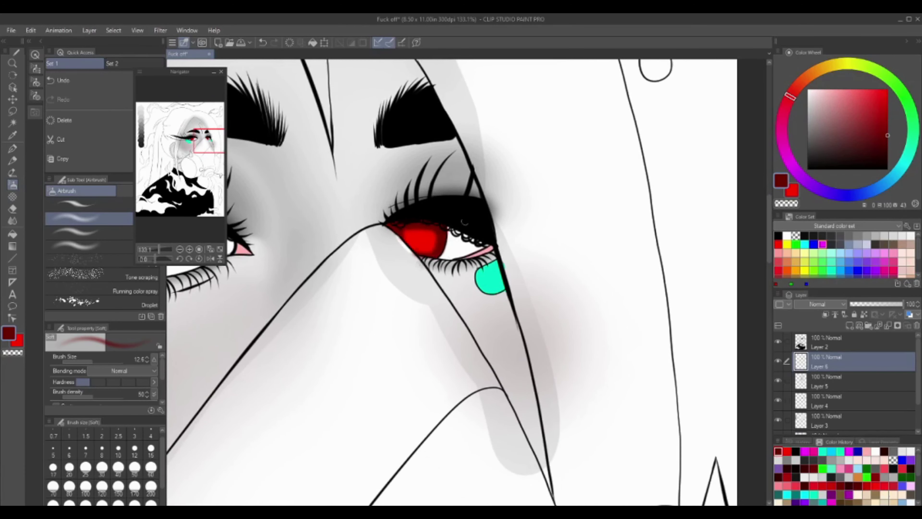
Add black pupils to the left and right irises with the pen.
{"action": "left_click", "coordinate": [464, 222], "text": "alt"}
{"action": "left_click_drag", "start_coordinate": [464, 222], "coordinate": [555, 248]}
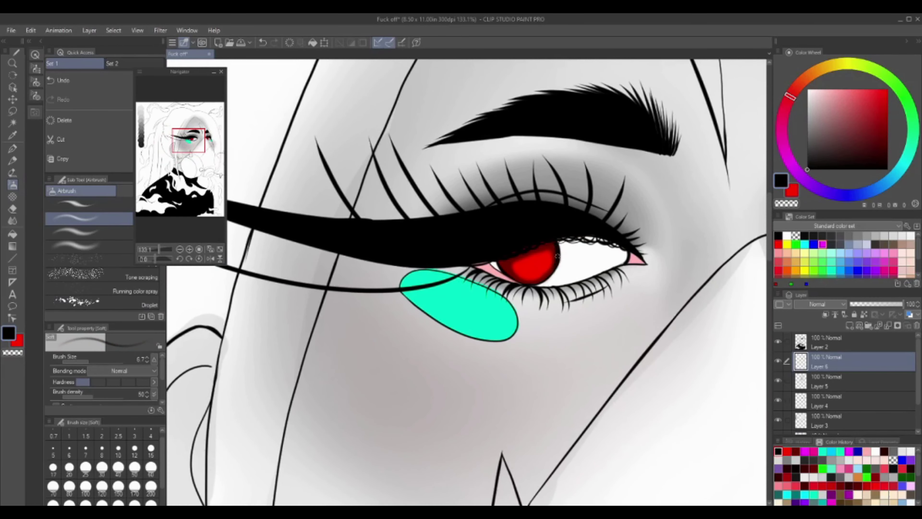
{"action": "left_click_drag", "start_coordinate": [532, 280], "coordinate": [272, 266]}
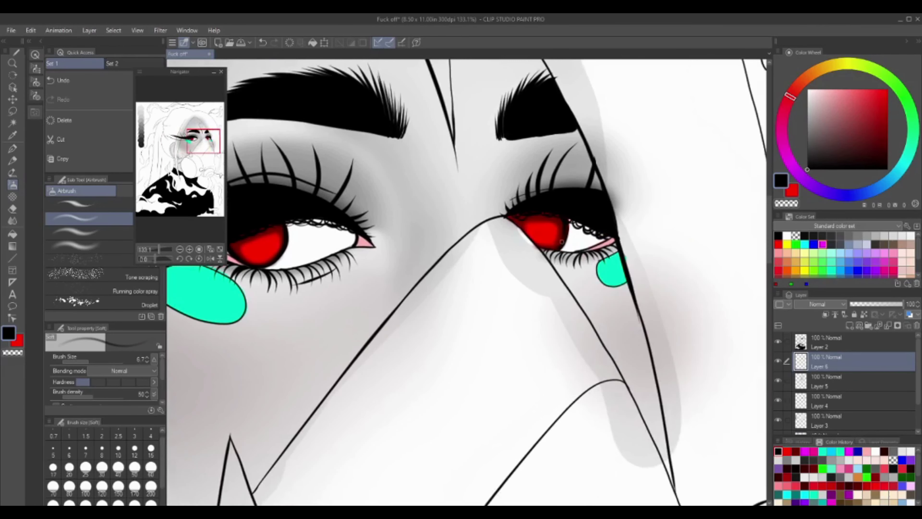
{"action": "left_click", "coordinate": [888, 141]}
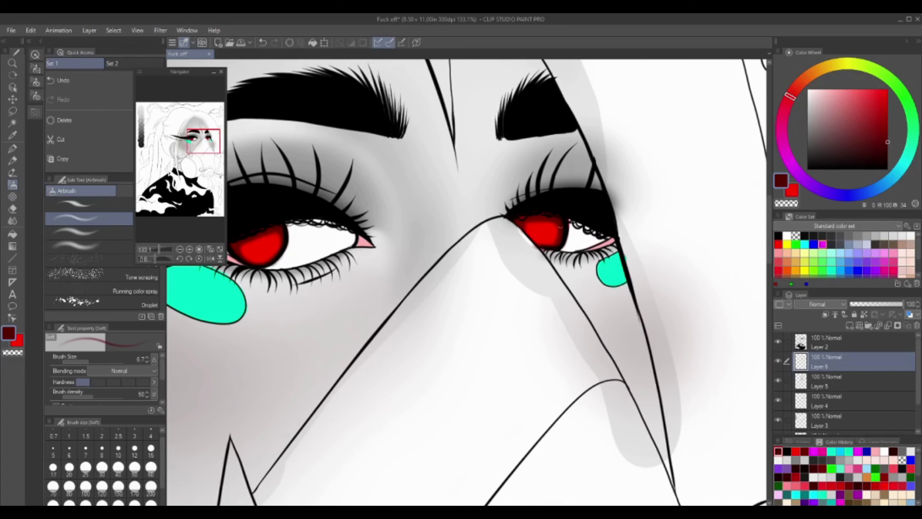
{"action": "left_click_drag", "start_coordinate": [540, 242], "coordinate": [698, 228]}
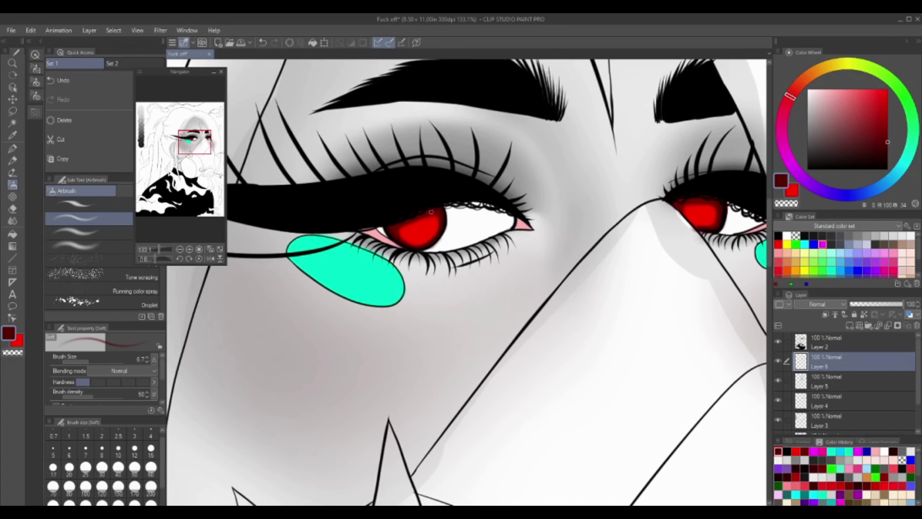
{"action": "scroll", "coordinate": [467, 283], "scroll_direction": "down", "scroll_amount": 3}
{"action": "scroll", "coordinate": [466, 283], "scroll_direction": "up", "scroll_amount": 3}
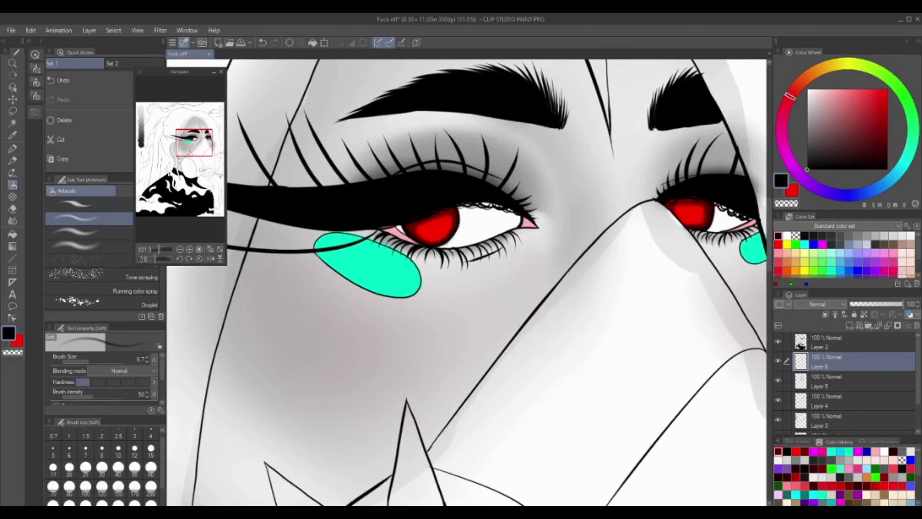
{"action": "key", "text": "p"}
{"action": "left_click", "coordinate": [432, 221]}
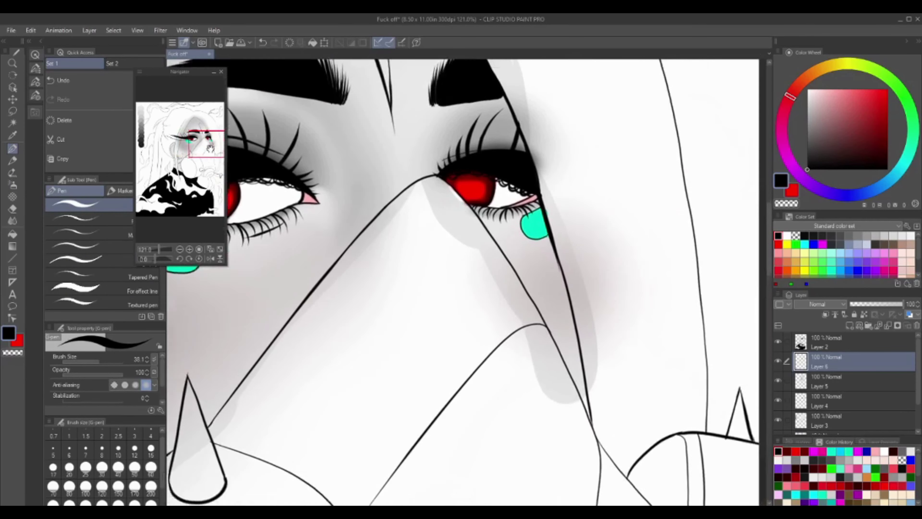
{"action": "left_click", "coordinate": [462, 213]}
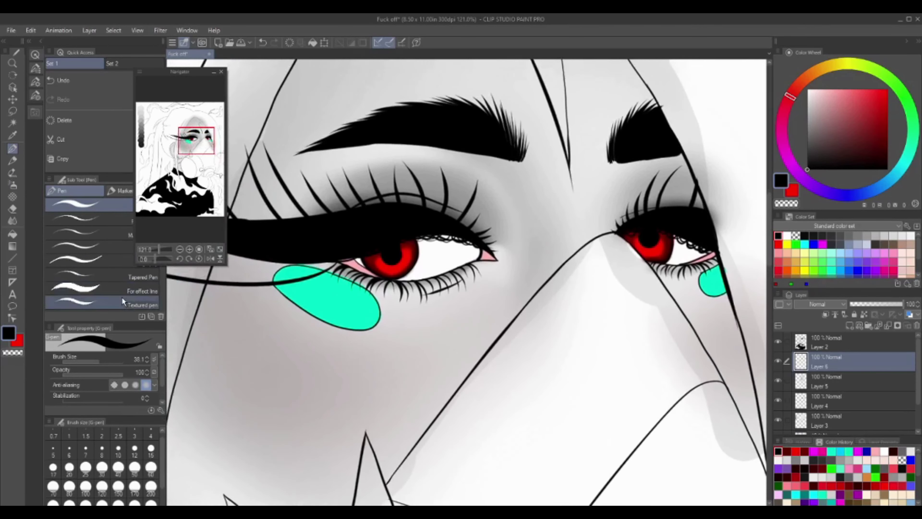
Paint a red diamond mark on the forehead between the brows.
{"action": "scroll", "coordinate": [523, 268], "scroll_direction": "down", "scroll_amount": 3}
{"action": "scroll", "coordinate": [523, 269], "scroll_direction": "up", "scroll_amount": 2}
{"action": "scroll", "coordinate": [523, 268], "scroll_direction": "down", "scroll_amount": 1}
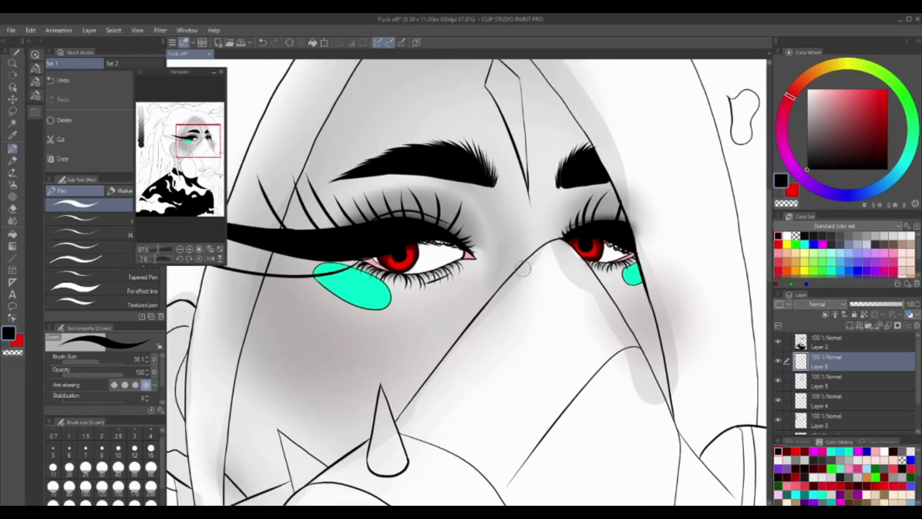
{"action": "scroll", "coordinate": [522, 268], "scroll_direction": "down", "scroll_amount": 3}
{"action": "key", "text": "b"}
{"action": "scroll", "coordinate": [413, 268], "scroll_direction": "up", "scroll_amount": 4}
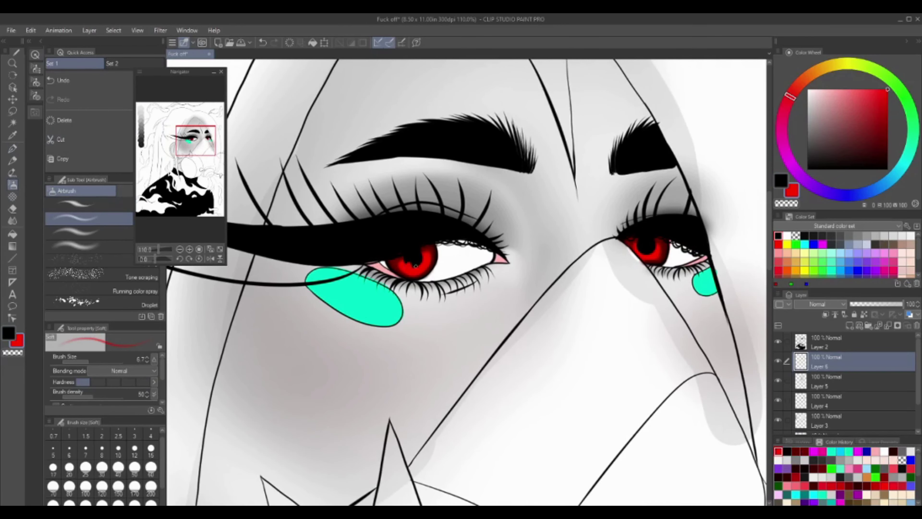
{"action": "scroll", "coordinate": [579, 245], "scroll_direction": "down", "scroll_amount": 5}
{"action": "scroll", "coordinate": [378, 209], "scroll_direction": "down", "scroll_amount": 1}
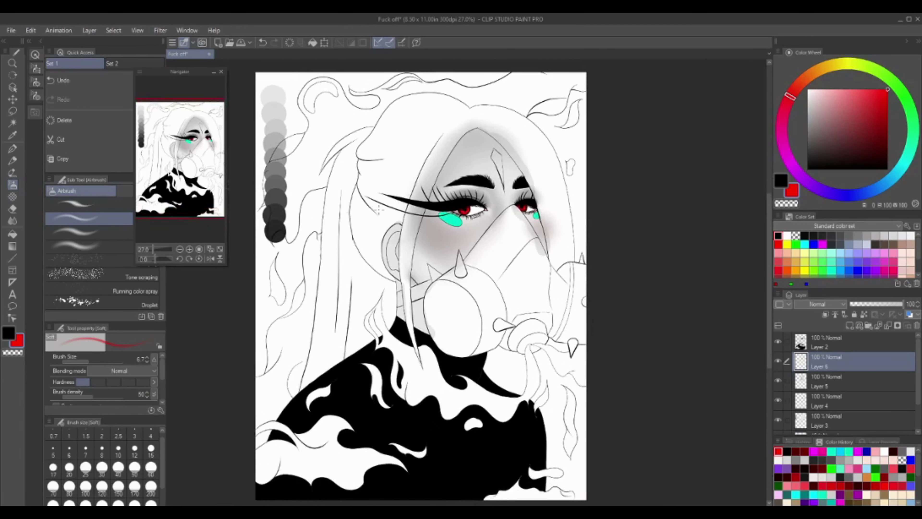
{"action": "scroll", "coordinate": [505, 144], "scroll_direction": "up", "scroll_amount": 4}
{"action": "key", "text": "p"}
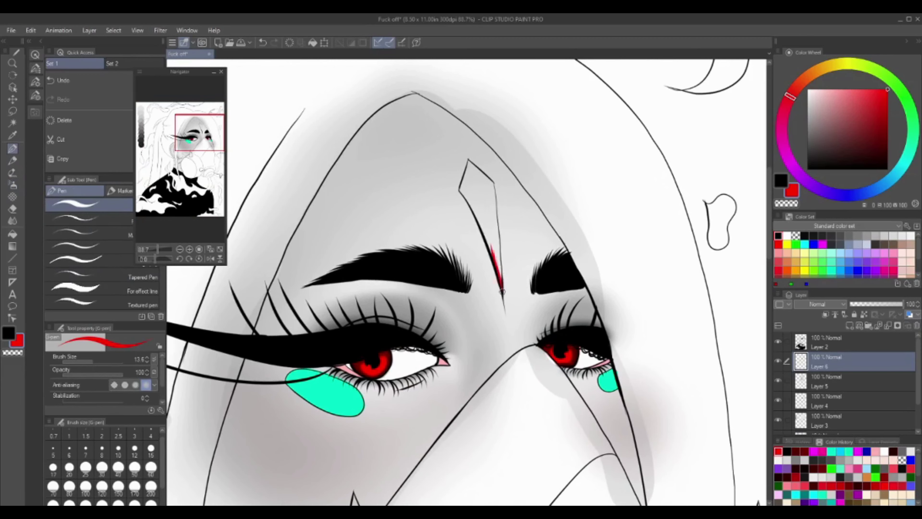
{"action": "left_click_drag", "start_coordinate": [467, 174], "coordinate": [496, 264]}
{"action": "left_click_drag", "start_coordinate": [487, 185], "coordinate": [499, 252]}
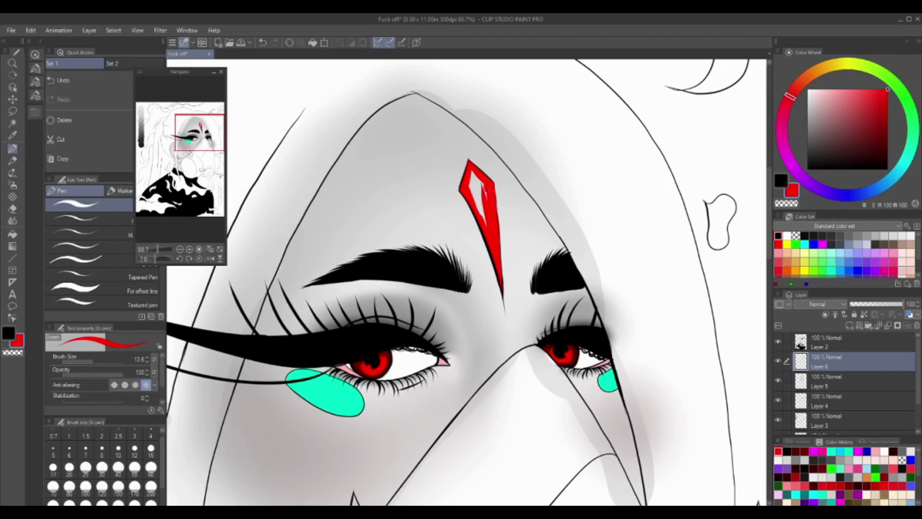
{"action": "left_click_drag", "start_coordinate": [470, 172], "coordinate": [485, 226]}
Auto-select the neck strap area on the line-art layer.
{"action": "key", "text": "e"}
{"action": "scroll", "coordinate": [507, 334], "scroll_direction": "down", "scroll_amount": 2}
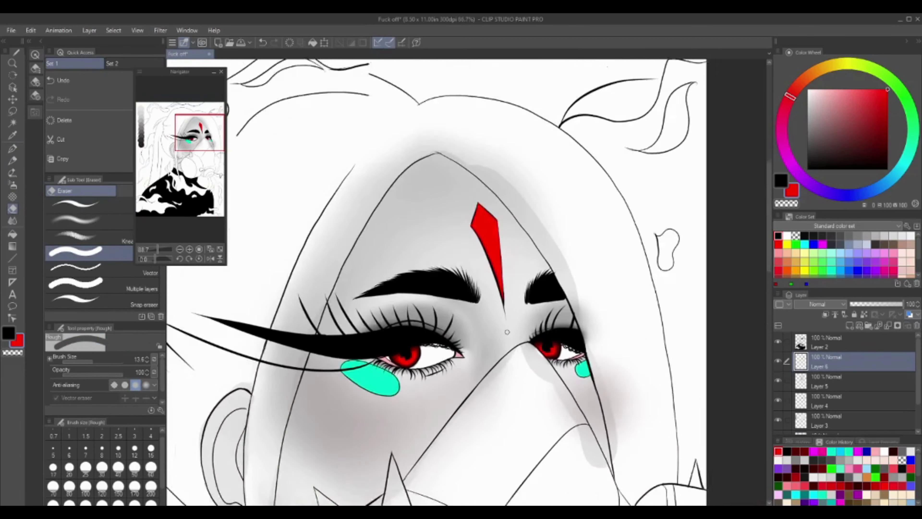
{"action": "scroll", "coordinate": [507, 333], "scroll_direction": "down", "scroll_amount": 2}
{"action": "left_click", "coordinate": [824, 341]}
{"action": "key", "text": "w"}
{"action": "left_click", "coordinate": [373, 331]}
Fill the neck strap and the mask's front, side and bulb areas black.
{"action": "key", "text": "g"}
{"action": "left_click", "coordinate": [406, 320]}
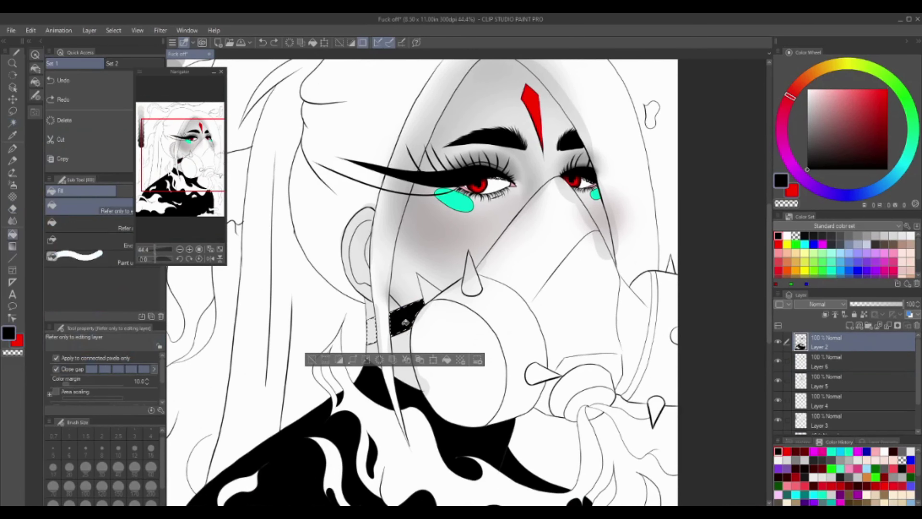
{"action": "left_click", "coordinate": [373, 331]}
{"action": "key", "text": "w"}
{"action": "scroll", "coordinate": [472, 291], "scroll_direction": "right", "scroll_amount": 3}
{"action": "left_click", "coordinate": [472, 309]}
{"action": "left_click", "coordinate": [804, 236]}
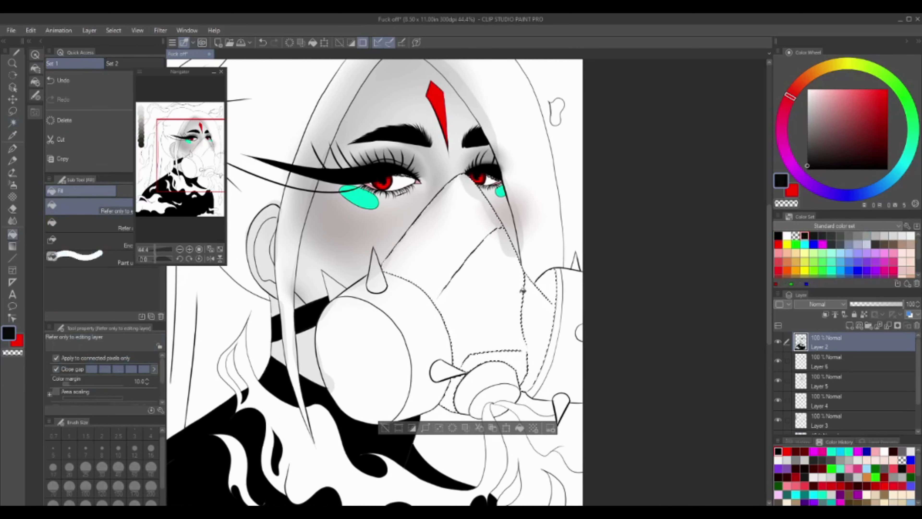
{"action": "key", "text": "g"}
{"action": "left_click", "coordinate": [472, 291]}
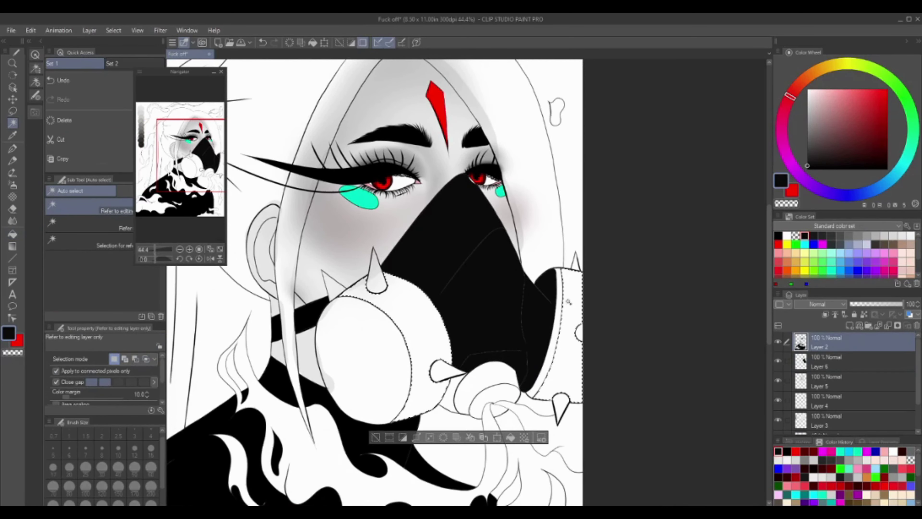
{"action": "left_click", "coordinate": [824, 361]}
{"action": "key", "text": "g"}
{"action": "left_click", "coordinate": [566, 326]}
{"action": "left_click", "coordinate": [427, 350]}
Select and fill the white lower bulb area of the mask black, checking it with the line art hidden.
{"action": "key", "text": "w"}
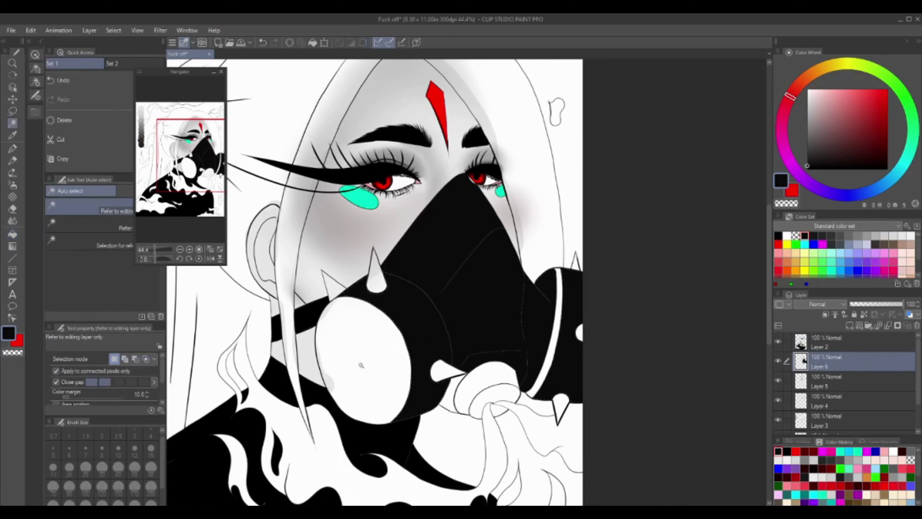
{"action": "left_click", "coordinate": [854, 349]}
{"action": "left_click", "coordinate": [399, 378]}
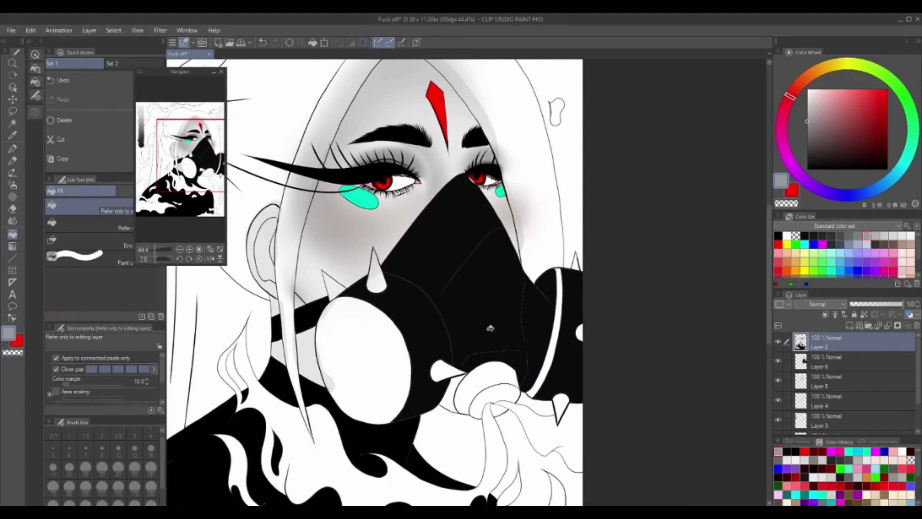
{"action": "left_click", "coordinate": [778, 342]}
{"action": "left_click", "coordinate": [445, 396]}
{"action": "key", "text": "g"}
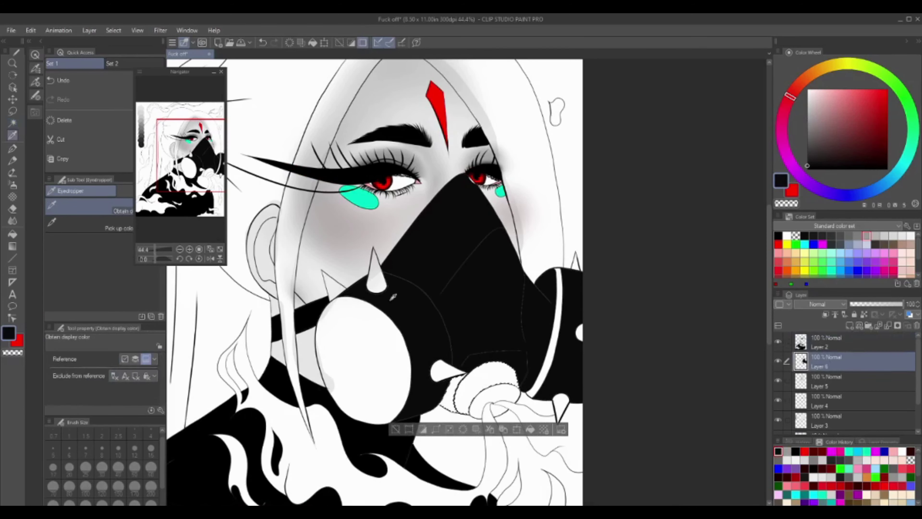
{"action": "left_click", "coordinate": [454, 392]}
Fill the ring at the bottom of the mask red and deselect.
{"action": "key", "text": "w"}
{"action": "left_click", "coordinate": [493, 396]}
{"action": "key", "text": "x"}
{"action": "key", "text": "alt+Delete"}
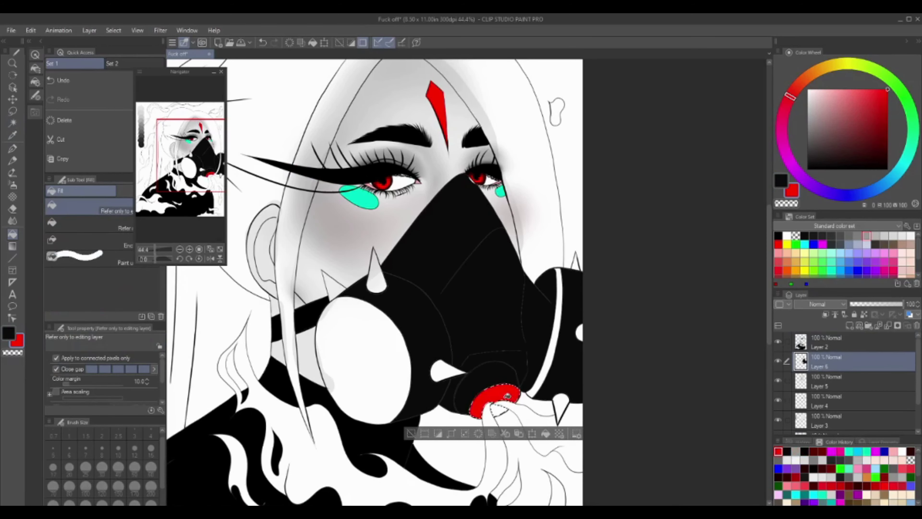
{"action": "key", "text": "ctrl+d"}
Fill all the mask spikes light grey.
{"action": "left_click", "coordinate": [376, 276]}
{"action": "key", "text": "g"}
{"action": "left_click", "coordinate": [884, 235]}
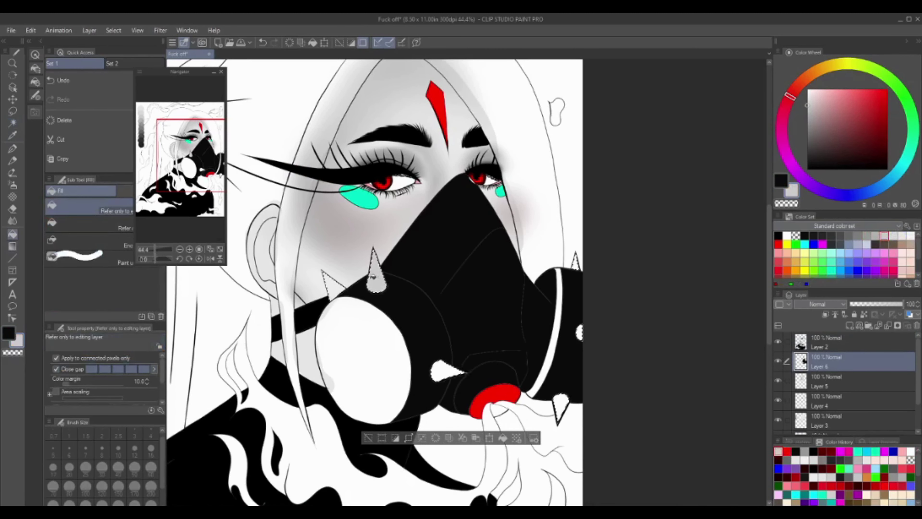
{"action": "left_click", "coordinate": [447, 373]}
{"action": "left_click", "coordinate": [332, 285]}
{"action": "left_click", "coordinate": [576, 261]}
{"action": "key", "text": "w"}
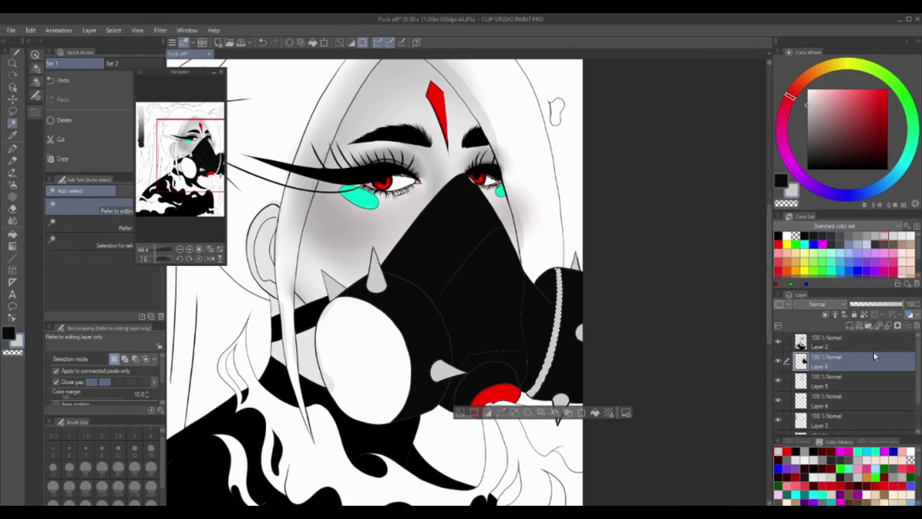
Fill the small gap beside the red ring red on the mask colour layer, then deselect.
{"action": "left_click", "coordinate": [363, 360]}
{"action": "left_click", "coordinate": [835, 379]}
{"action": "left_click", "coordinate": [827, 341]}
{"action": "left_click", "coordinate": [500, 409]}
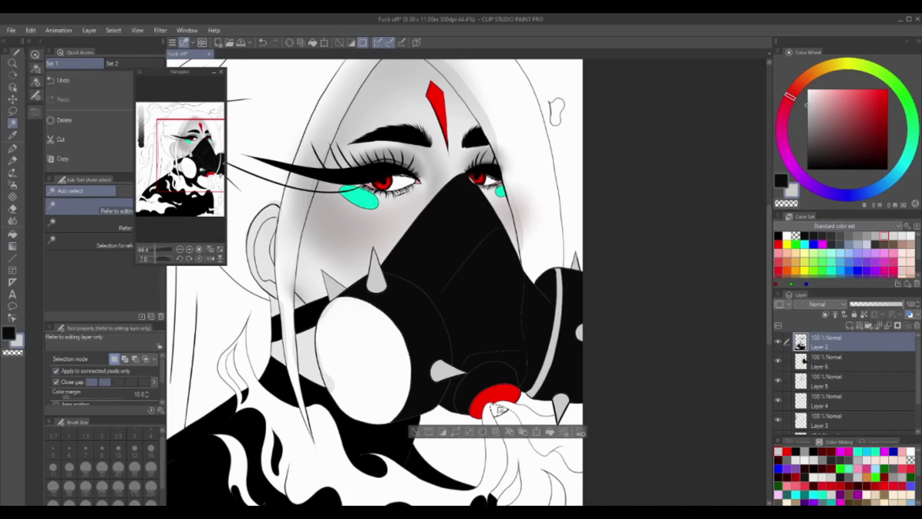
{"action": "key", "text": "g"}
{"action": "key", "text": "g"}
{"action": "left_click", "coordinate": [828, 361]}
{"action": "left_click", "coordinate": [497, 410]}
{"action": "key", "text": "ctrl+d"}
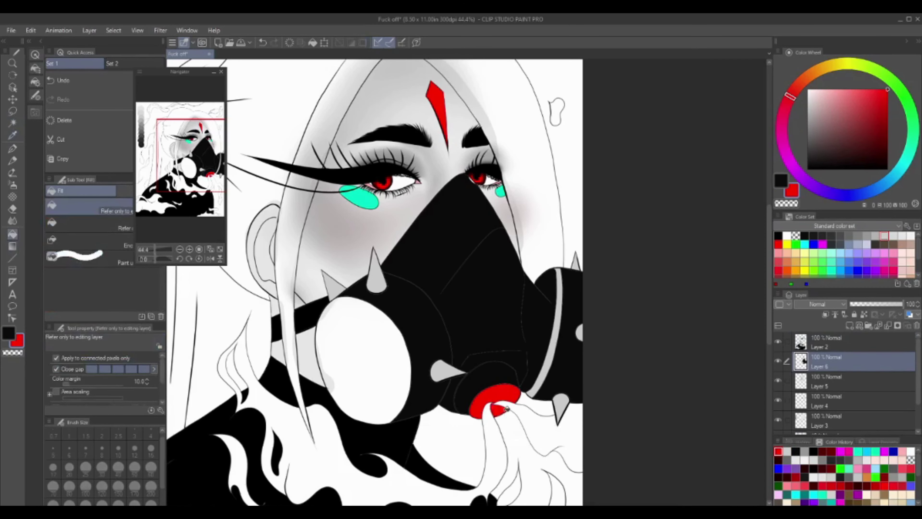
{"action": "scroll", "coordinate": [469, 397], "scroll_direction": "down", "scroll_amount": 3}
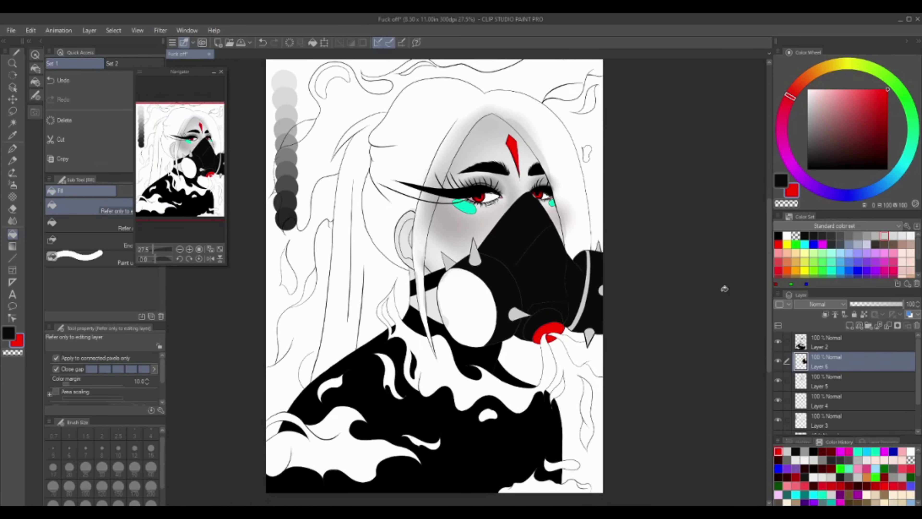
Add a new layer and fill the large filter circle red.
{"action": "left_click", "coordinate": [850, 329]}
{"action": "scroll", "coordinate": [481, 295], "scroll_direction": "up", "scroll_amount": 1}
{"action": "left_click", "coordinate": [469, 304]}
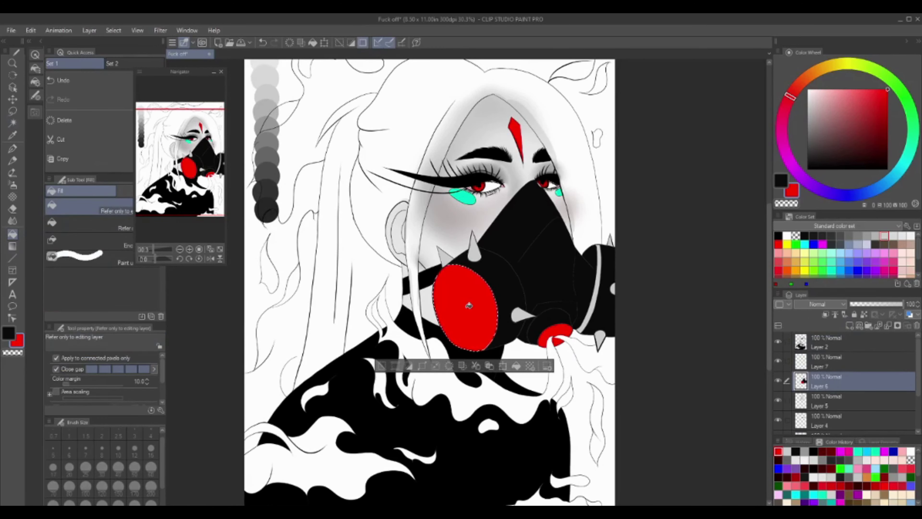
{"action": "left_click", "coordinate": [828, 360]}
{"action": "scroll", "coordinate": [720, 361], "scroll_direction": "down", "scroll_amount": 1}
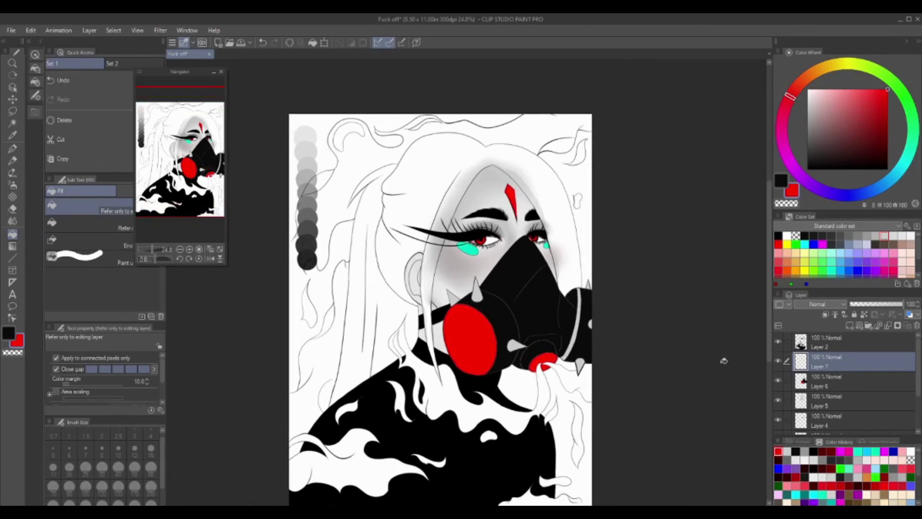
{"action": "scroll", "coordinate": [720, 361], "scroll_direction": "up", "scroll_amount": 2}
{"action": "left_click", "coordinate": [828, 381]}
{"action": "left_click", "coordinate": [13, 184]}
{"action": "left_click", "coordinate": [130, 257]}
Spray black freckles over the cheeks and nose, then shrink the spray brush.
{"action": "key", "text": "x"}
{"action": "left_click_drag", "start_coordinate": [98, 362], "coordinate": [108, 361]}
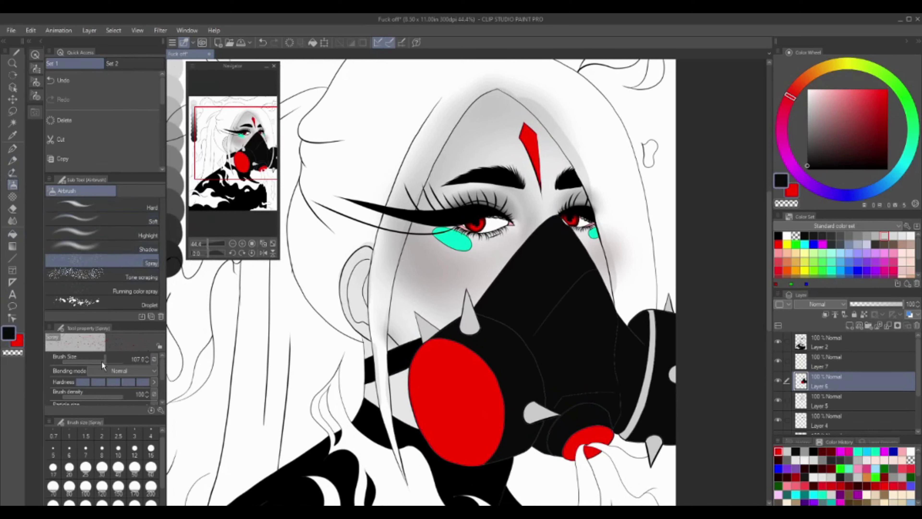
{"action": "left_click_drag", "start_coordinate": [447, 301], "coordinate": [486, 258]}
{"action": "left_click_drag", "start_coordinate": [118, 361], "coordinate": [105, 361]}
{"action": "scroll", "coordinate": [544, 205], "scroll_direction": "down", "scroll_amount": 1}
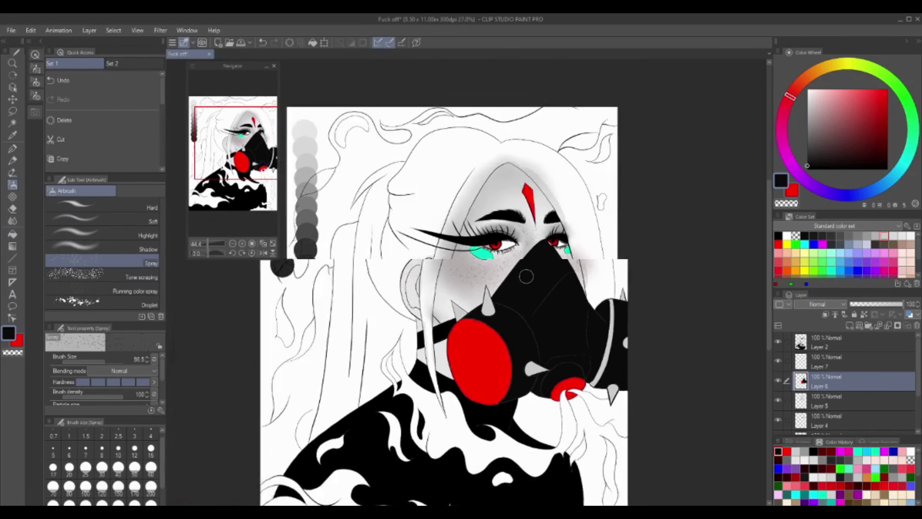
{"action": "scroll", "coordinate": [543, 206], "scroll_direction": "down", "scroll_amount": 1}
{"action": "left_click", "coordinate": [848, 366]}
Select the hair strands on the line-art layer and fill them 40% grey, then deselect.
{"action": "key", "text": "w"}
{"action": "left_click", "coordinate": [873, 236]}
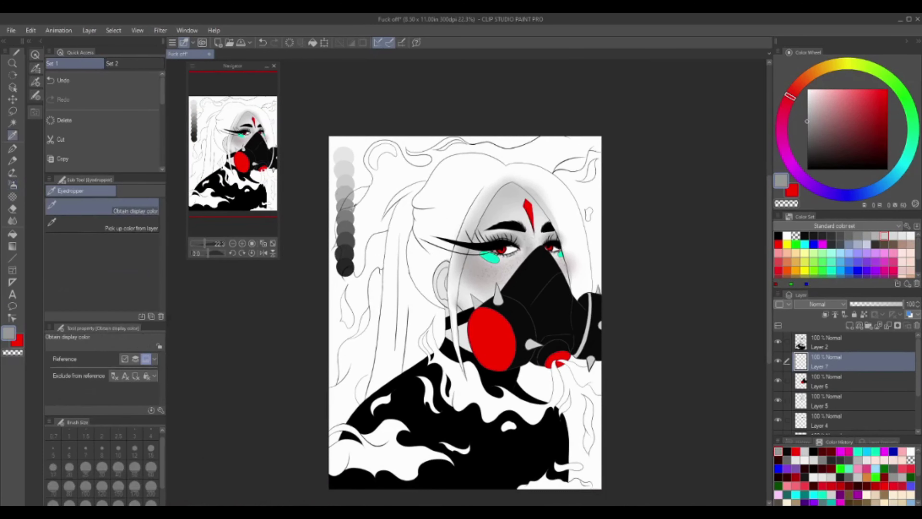
{"action": "left_click", "coordinate": [835, 341]}
{"action": "left_click", "coordinate": [490, 338]}
{"action": "left_click", "coordinate": [428, 277]}
{"action": "left_click", "coordinate": [861, 361]}
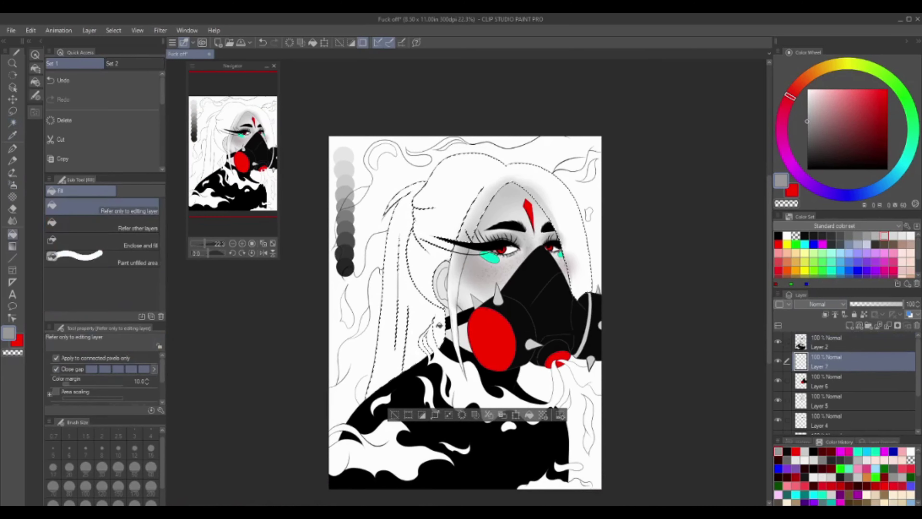
{"action": "key", "text": "alt+BackSpace"}
{"action": "left_click", "coordinate": [835, 362]}
{"action": "key", "text": "p"}
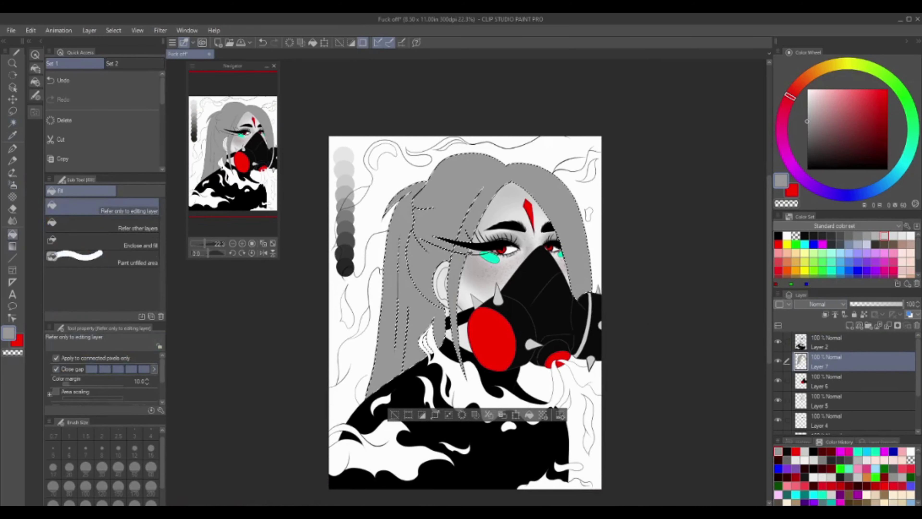
{"action": "key", "text": "ctrl+d"}
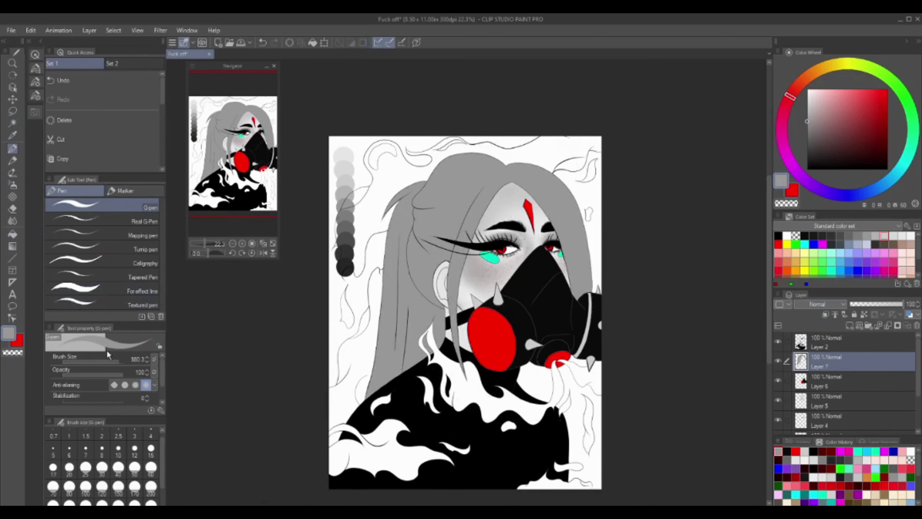
Add a new layer above the hair, choose the hard airbrush, and save the file.
{"action": "left_click", "coordinate": [106, 360]}
{"action": "key", "text": "ctrl+shift+n"}
{"action": "key", "text": "b"}
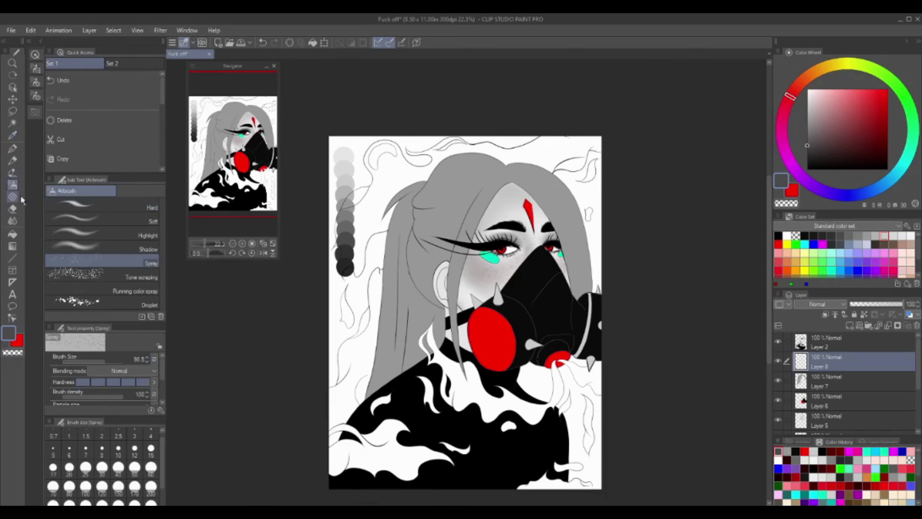
{"action": "key", "text": "ctrl+s"}
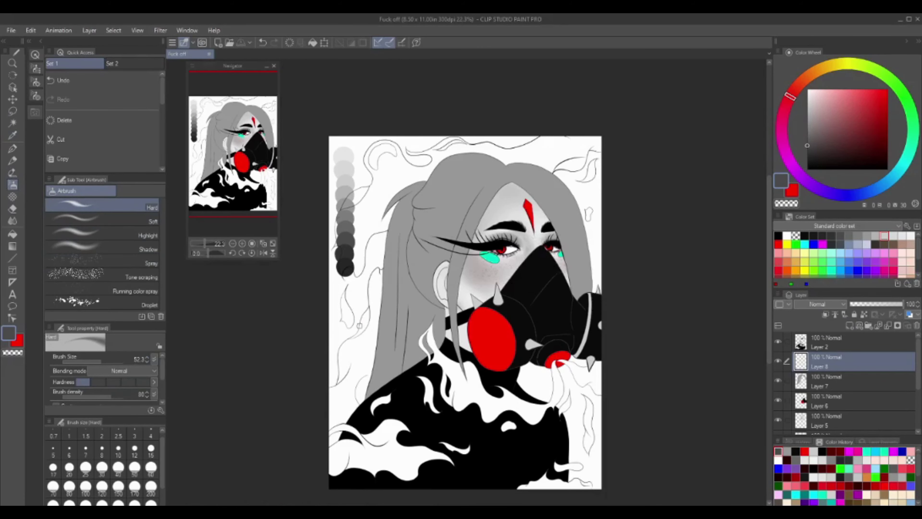
Reselect the hair area and airbrush light streaks on the middle and top strands.
{"action": "key", "text": "w"}
{"action": "left_click", "coordinate": [407, 291]}
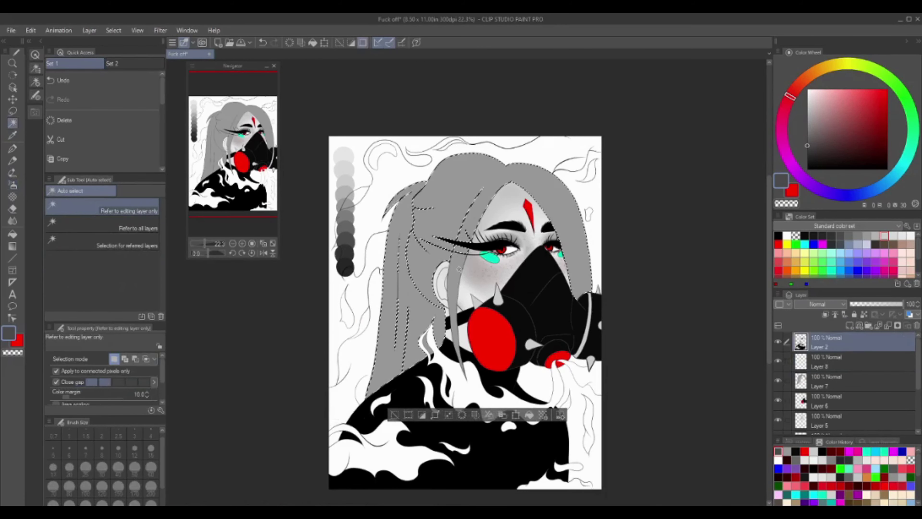
{"action": "key", "text": "b"}
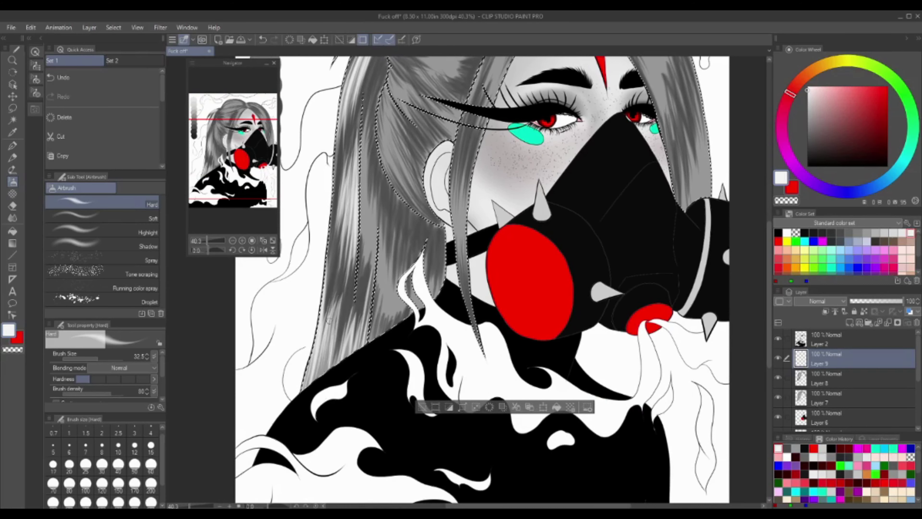
{"action": "mouse_move", "coordinate": [374, 183]}
{"action": "left_mouse_down"}
{"action": "mouse_move", "coordinate": [368, 283]}
{"action": "mouse_move", "coordinate": [401, 327]}
{"action": "left_mouse_up"}
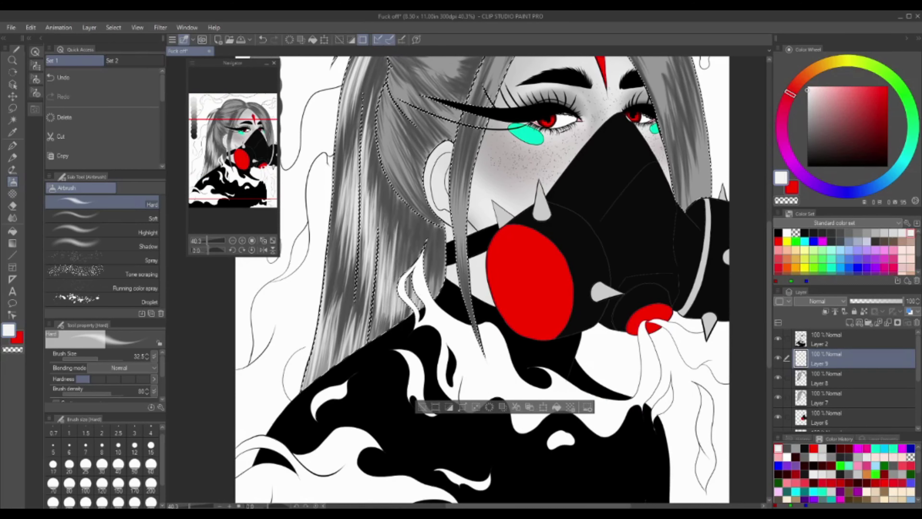
{"action": "scroll", "coordinate": [479, 280], "scroll_direction": "up", "scroll_amount": 5}
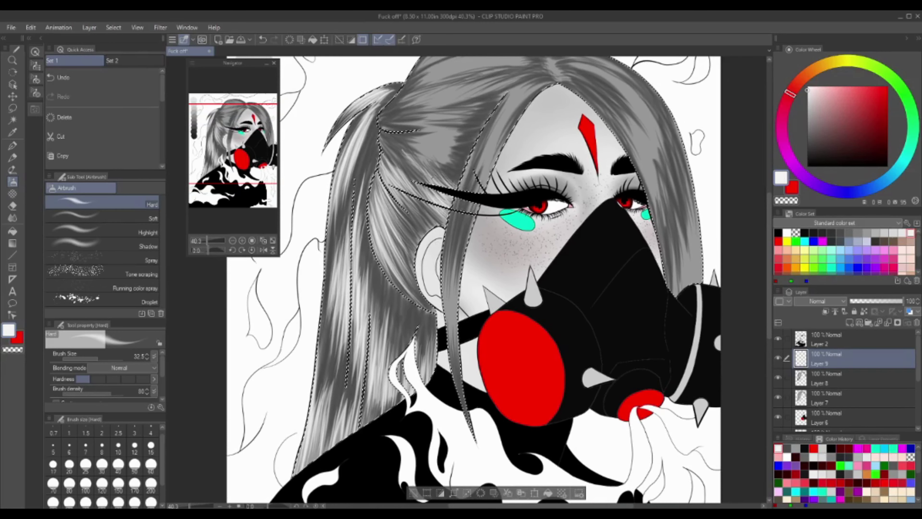
{"action": "mouse_move", "coordinate": [460, 141]}
{"action": "left_mouse_down"}
{"action": "mouse_move", "coordinate": [438, 141]}
{"action": "mouse_move", "coordinate": [440, 155]}
{"action": "left_mouse_up"}
Add light airbrushed streaks to the hair beside the face and by the ear.
{"action": "scroll", "coordinate": [472, 279], "scroll_direction": "up", "scroll_amount": 3}
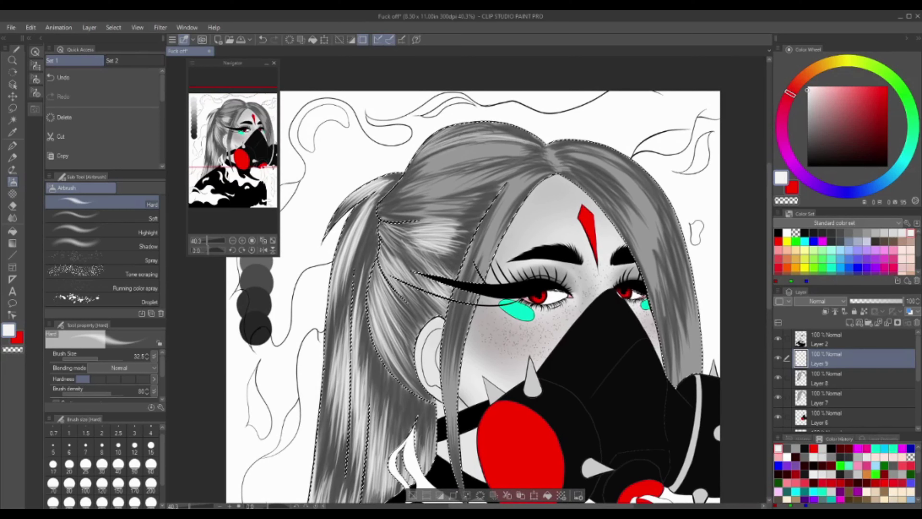
{"action": "mouse_move", "coordinate": [483, 178]}
{"action": "left_mouse_down"}
{"action": "mouse_move", "coordinate": [415, 180]}
{"action": "mouse_move", "coordinate": [411, 214]}
{"action": "left_mouse_up"}
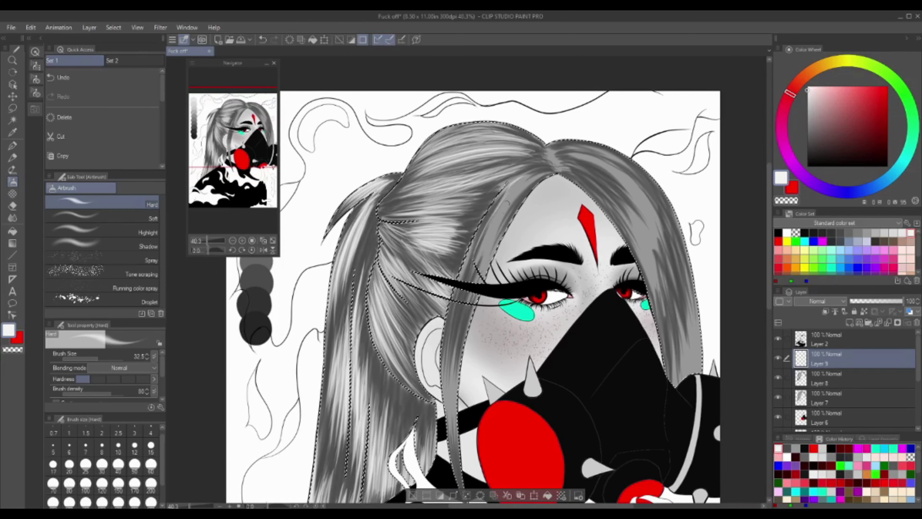
{"action": "mouse_move", "coordinate": [503, 181]}
{"action": "left_mouse_down"}
{"action": "mouse_move", "coordinate": [467, 290]}
{"action": "mouse_move", "coordinate": [486, 243]}
{"action": "left_mouse_up"}
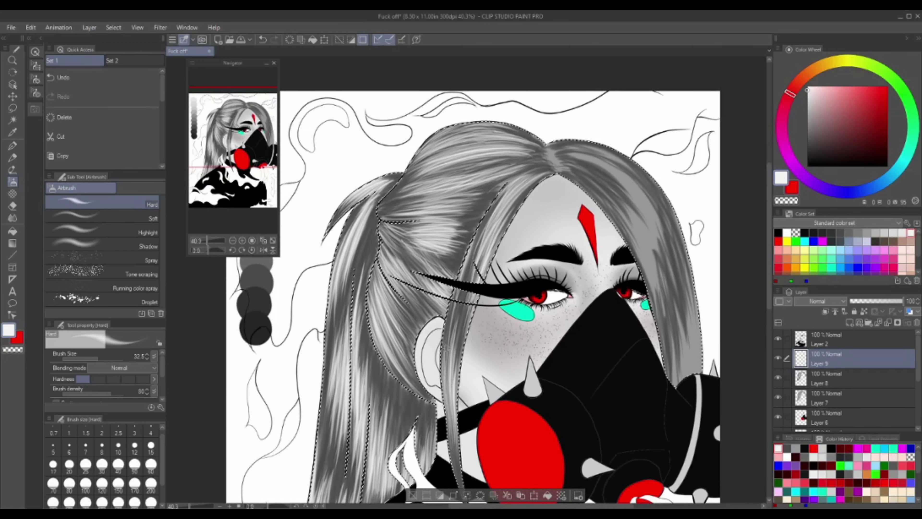
{"action": "left_click_drag", "start_coordinate": [456, 313], "coordinate": [448, 450]}
{"action": "left_click_drag", "start_coordinate": [523, 180], "coordinate": [481, 283]}
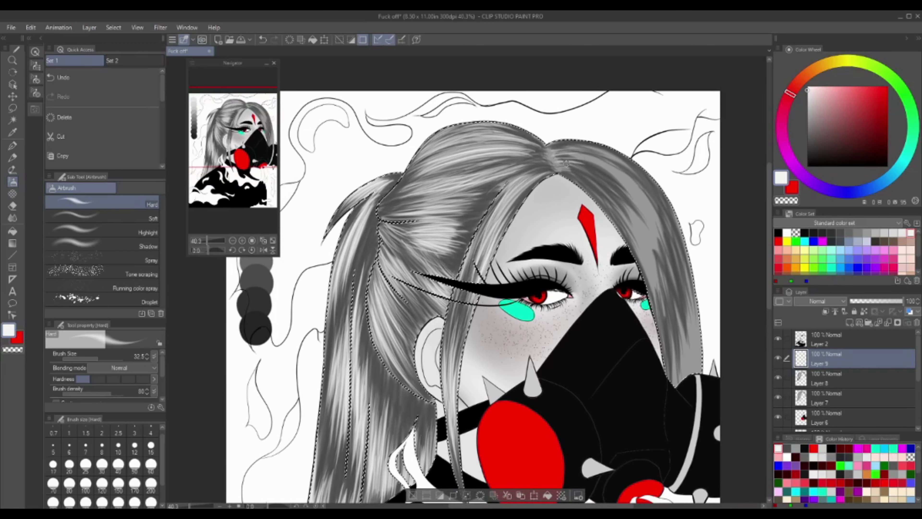
{"action": "mouse_move", "coordinate": [506, 227]}
{"action": "left_mouse_down"}
{"action": "mouse_move", "coordinate": [468, 327]}
{"action": "mouse_move", "coordinate": [357, 246]}
{"action": "left_mouse_up"}
Brighten the right grey hair strand with faint airbrushed highlights.
{"action": "left_click_drag", "start_coordinate": [531, 207], "coordinate": [545, 255]}
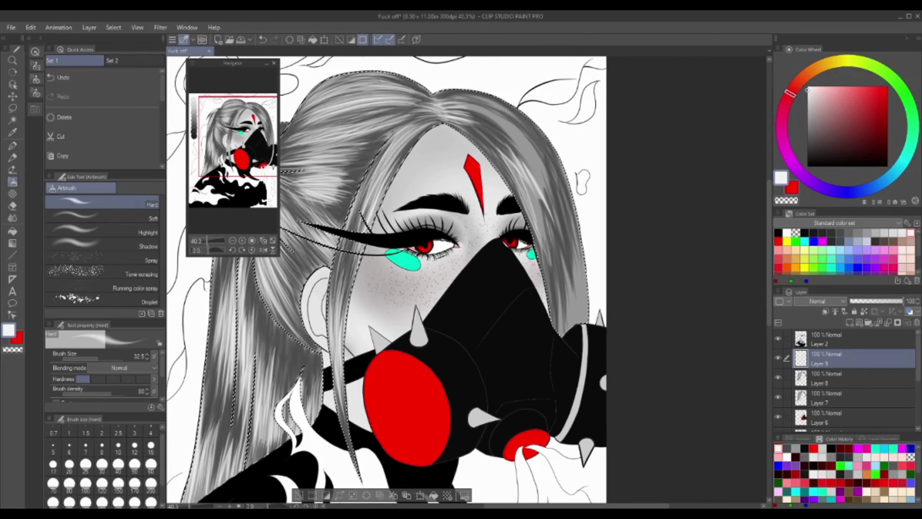
{"action": "left_click_drag", "start_coordinate": [534, 189], "coordinate": [566, 329]}
{"action": "left_click_drag", "start_coordinate": [559, 244], "coordinate": [572, 338]}
{"action": "left_click_drag", "start_coordinate": [580, 208], "coordinate": [589, 323]}
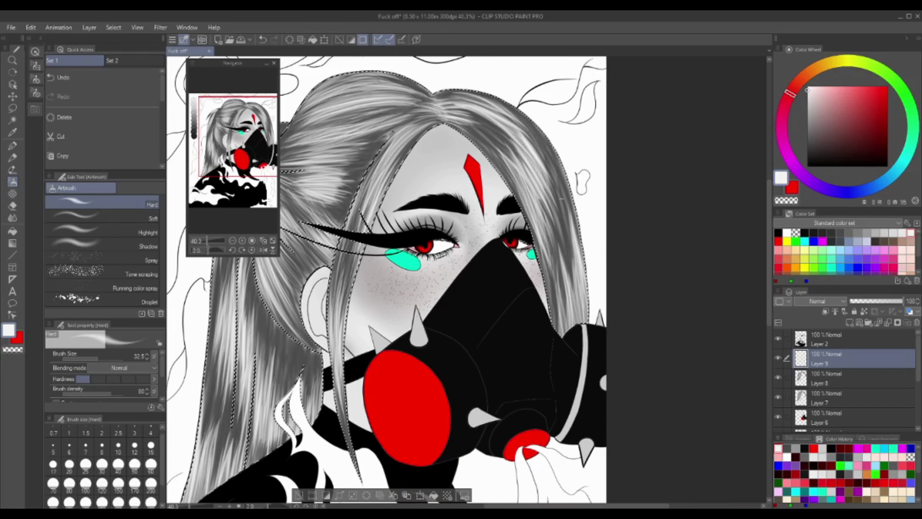
{"action": "scroll", "coordinate": [471, 280], "scroll_direction": "down", "scroll_amount": 3}
Sample a grey, merge the highlights down on Layer 8 with no selection, and darken the top hair.
{"action": "left_click", "coordinate": [835, 377]}
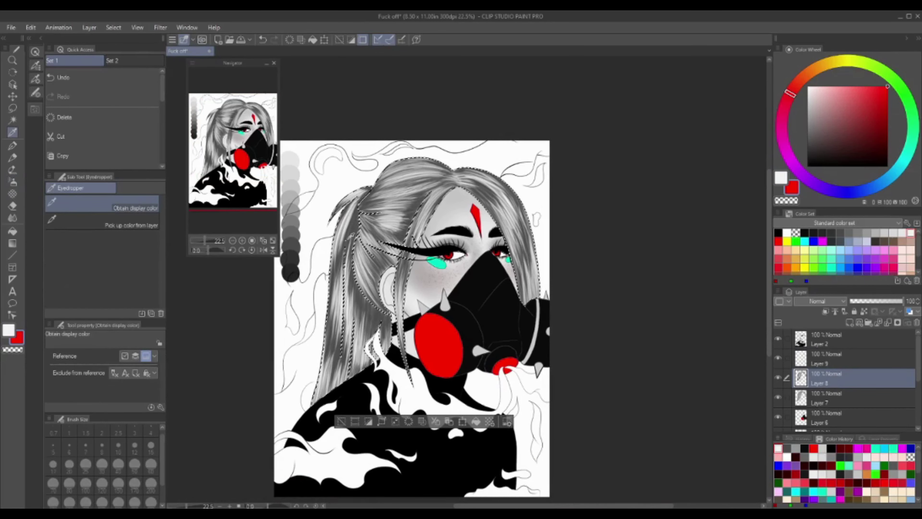
{"action": "left_click", "coordinate": [528, 267], "text": "alt"}
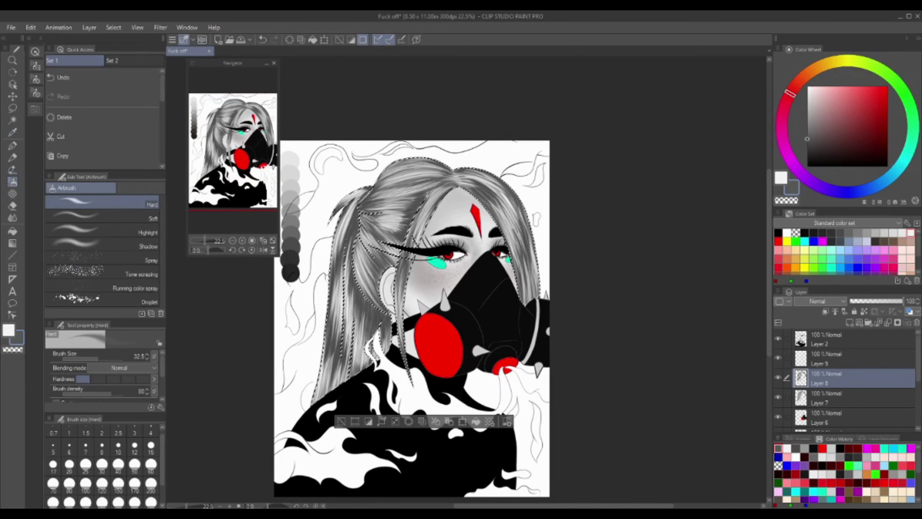
{"action": "key", "text": "ctrl+d"}
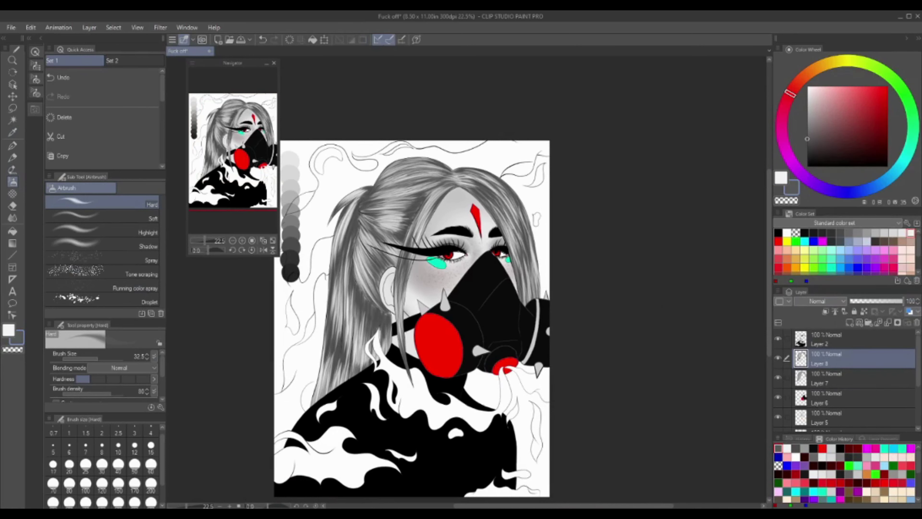
{"action": "left_click_drag", "start_coordinate": [425, 167], "coordinate": [404, 218]}
Airbrush deeper grey shading and faint white highlights down the hair, then add a new layer.
{"action": "left_click", "coordinate": [807, 90]}
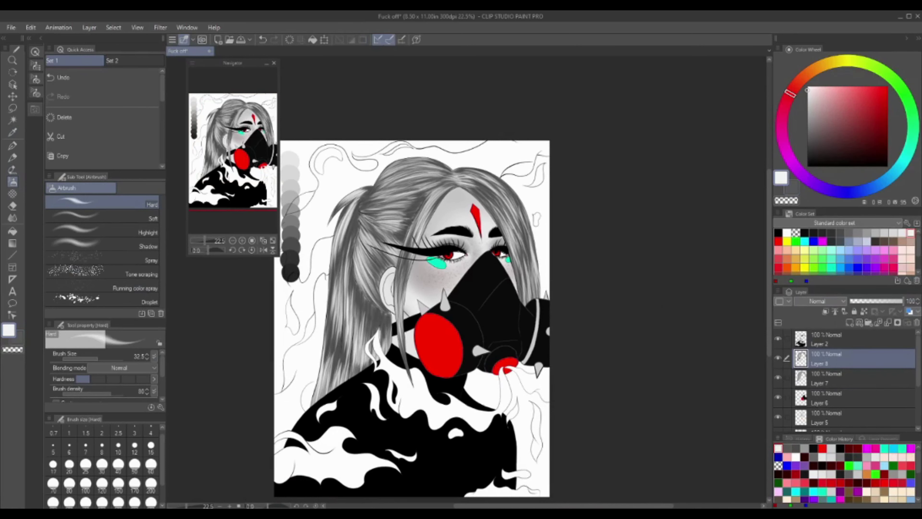
{"action": "left_click", "coordinate": [807, 139]}
{"action": "left_click_drag", "start_coordinate": [436, 189], "coordinate": [364, 281]}
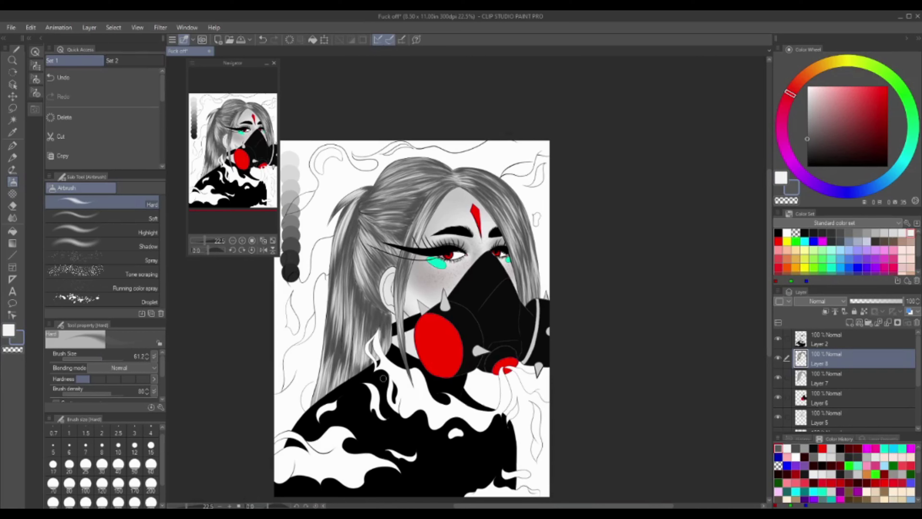
{"action": "left_click_drag", "start_coordinate": [335, 367], "coordinate": [418, 221]}
{"action": "left_click", "coordinate": [808, 90]}
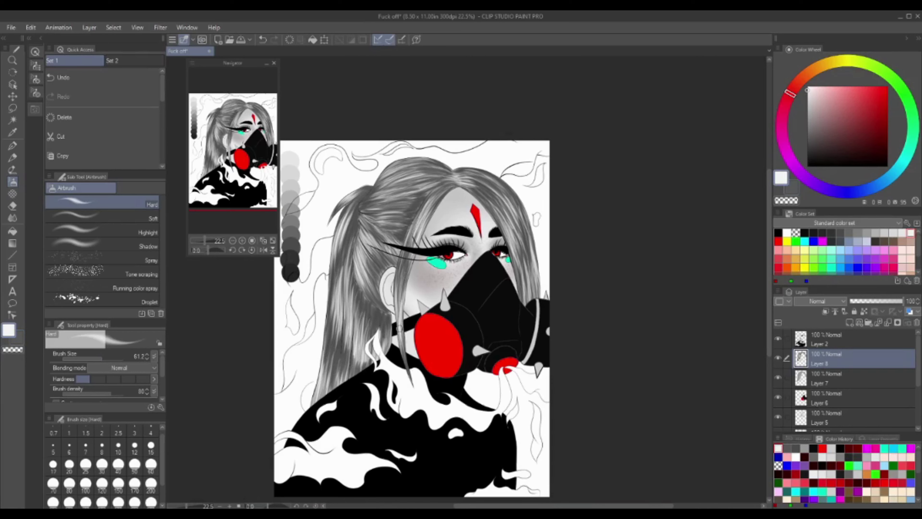
{"action": "left_click_drag", "start_coordinate": [523, 264], "coordinate": [510, 209]}
{"action": "left_click", "coordinate": [807, 139]}
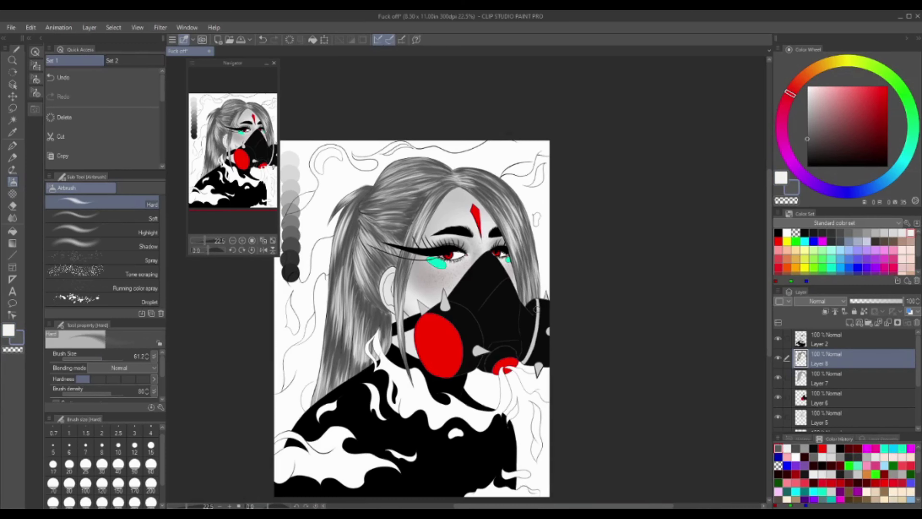
{"action": "left_click", "coordinate": [850, 322]}
Auto-select the smoke below the mask from the line art and fill it with teal.
{"action": "key", "text": "w"}
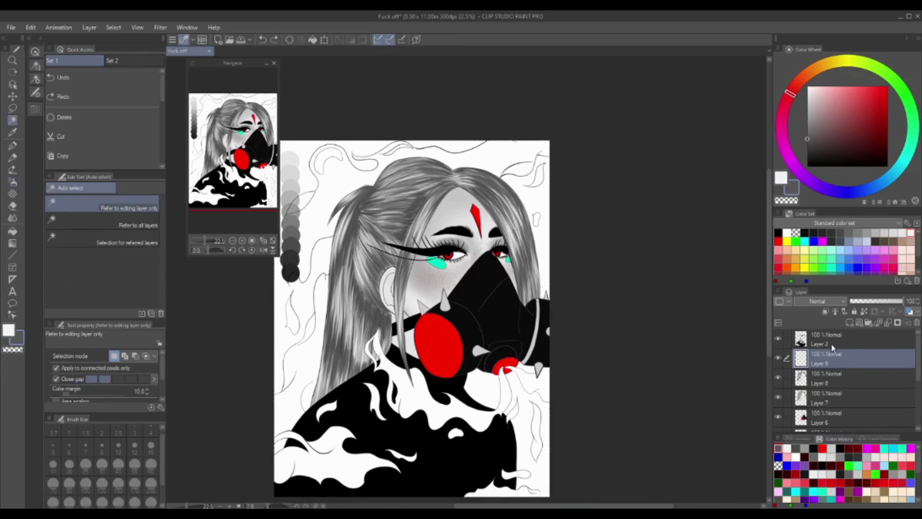
{"action": "left_click", "coordinate": [826, 339]}
{"action": "left_click", "coordinate": [527, 385]}
{"action": "key", "text": "g"}
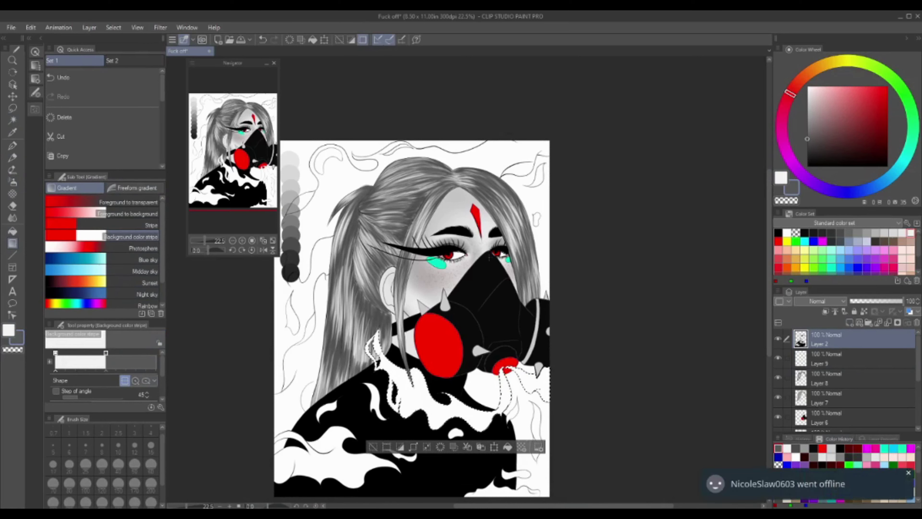
{"action": "key", "text": "i"}
{"action": "left_click", "coordinate": [805, 240]}
{"action": "left_click_drag", "start_coordinate": [912, 175], "coordinate": [911, 146]}
{"action": "key", "text": "g"}
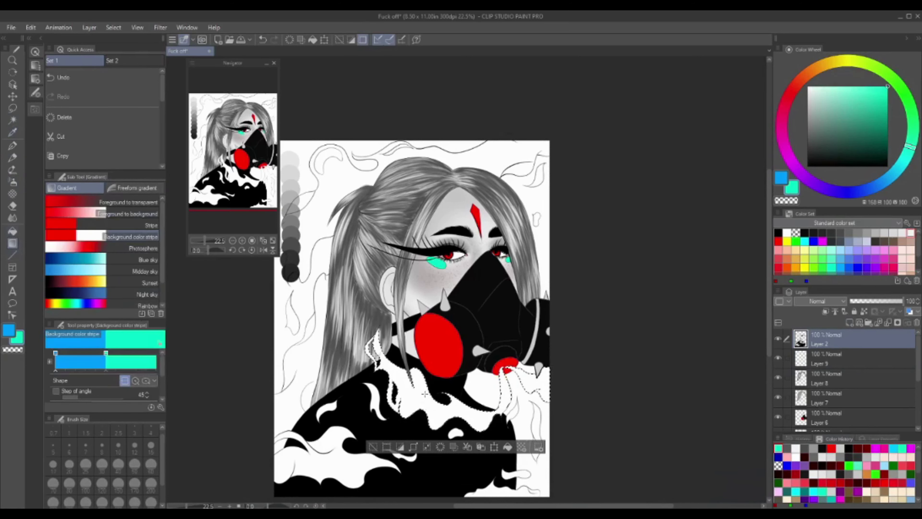
{"action": "left_click", "coordinate": [826, 358]}
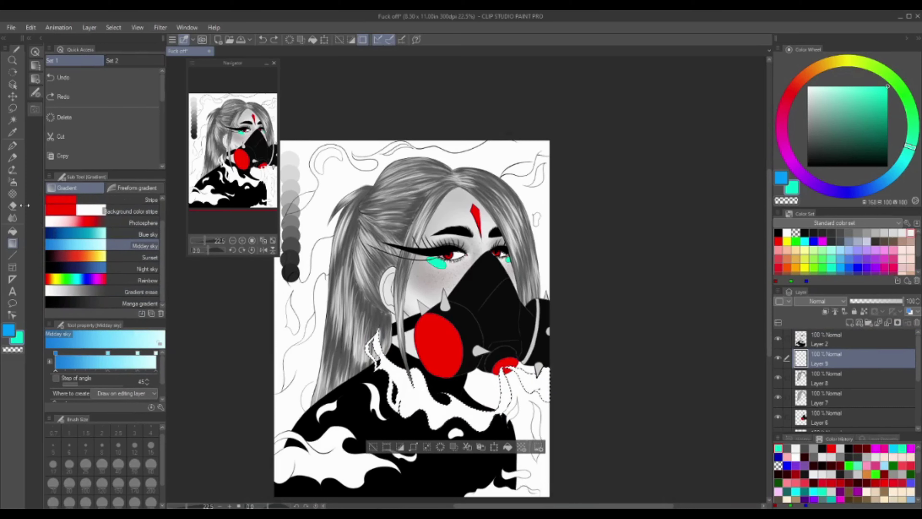
{"action": "key", "text": "g"}
{"action": "left_click", "coordinate": [454, 410]}
Select the white background around the figure, paint it teal with the pen, deselect, and add Layer 10.
{"action": "left_click", "coordinate": [826, 339]}
{"action": "key", "text": "w"}
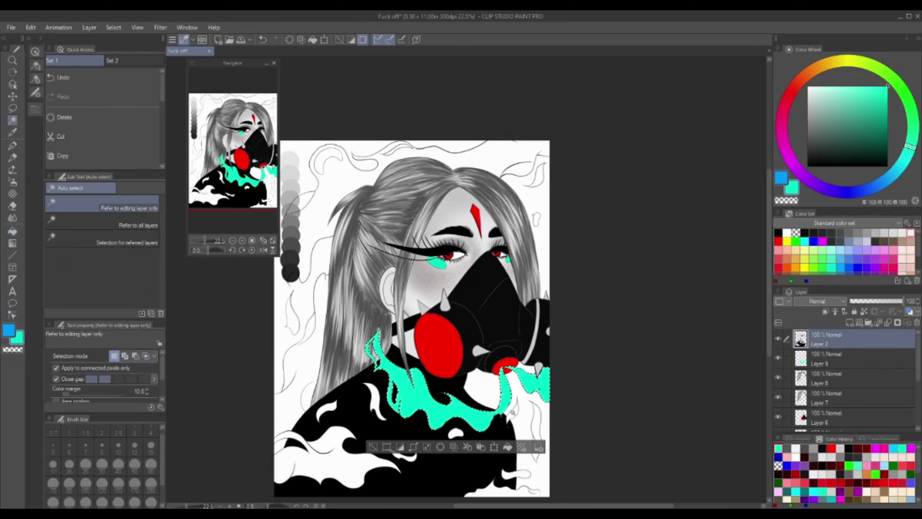
{"action": "left_click", "coordinate": [522, 472]}
{"action": "left_click", "coordinate": [312, 218], "text": "shift"}
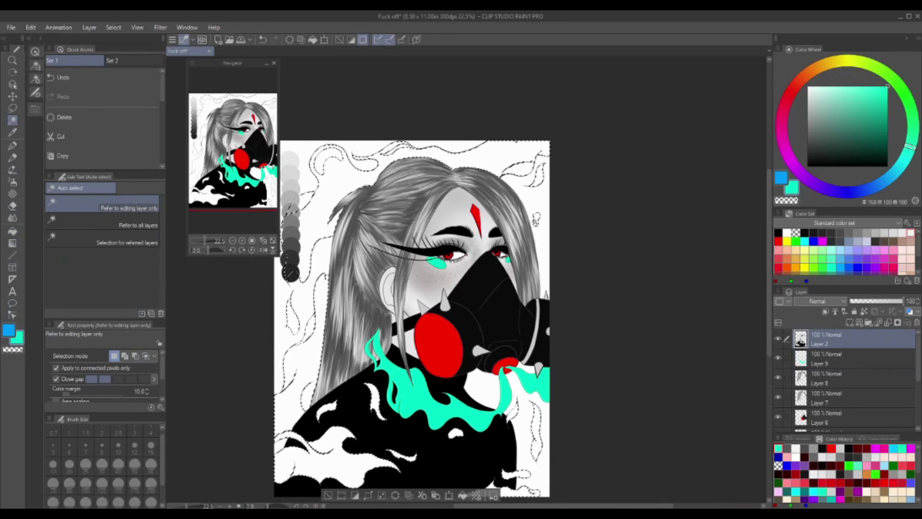
{"action": "left_click", "coordinate": [826, 358]}
{"action": "key", "text": "p"}
{"action": "left_click_drag", "start_coordinate": [117, 360], "coordinate": [121, 359]}
{"action": "mouse_move", "coordinate": [509, 160]}
{"action": "left_mouse_down"}
{"action": "mouse_move", "coordinate": [319, 189]}
{"action": "mouse_move", "coordinate": [298, 436]}
{"action": "mouse_move", "coordinate": [425, 447]}
{"action": "left_mouse_up"}
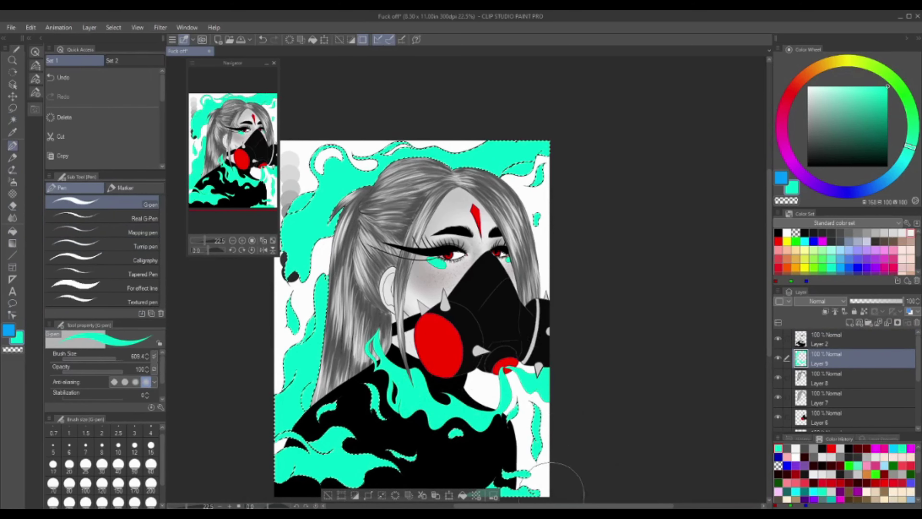
{"action": "key", "text": "ctrl+d"}
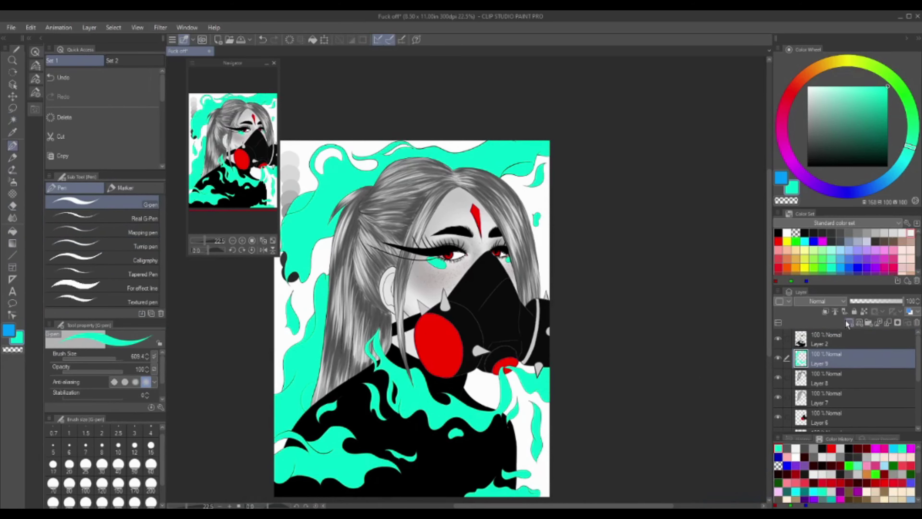
{"action": "left_click", "coordinate": [846, 320]}
Shade the upper eyelid dark with the soft airbrush and blend it with a smaller Blur brush.
{"action": "scroll", "coordinate": [458, 239], "scroll_direction": "up", "scroll_amount": 3}
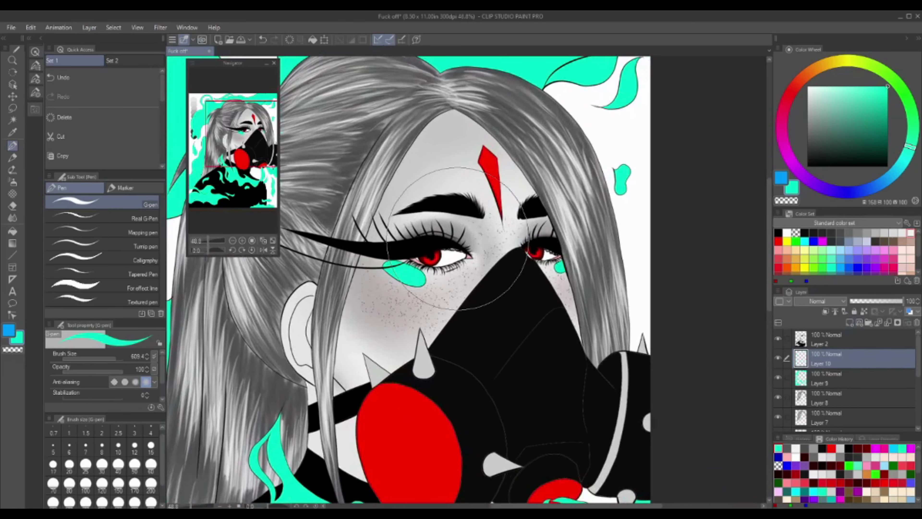
{"action": "scroll", "coordinate": [458, 254], "scroll_direction": "up", "scroll_amount": 5}
{"action": "key", "text": "b"}
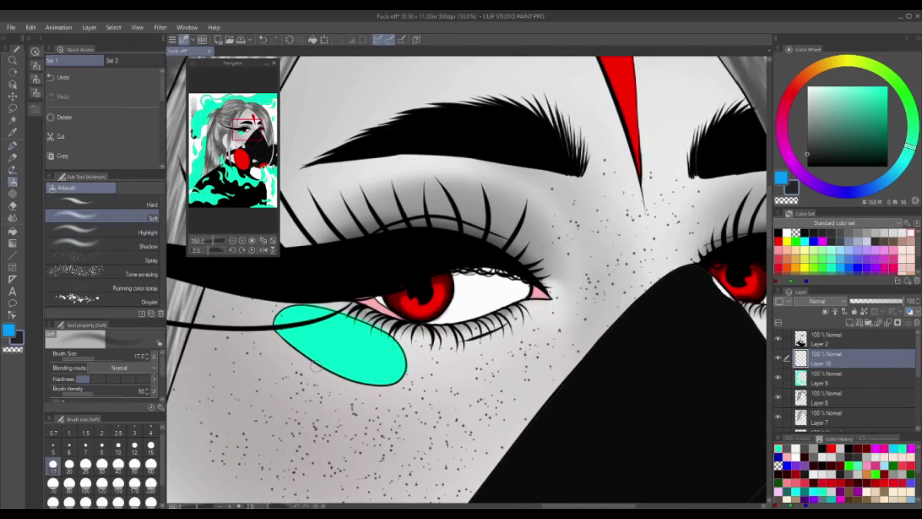
{"action": "left_click_drag", "start_coordinate": [458, 271], "coordinate": [523, 280]}
{"action": "scroll", "coordinate": [458, 271], "scroll_direction": "right", "scroll_amount": 5}
{"action": "key", "text": "j"}
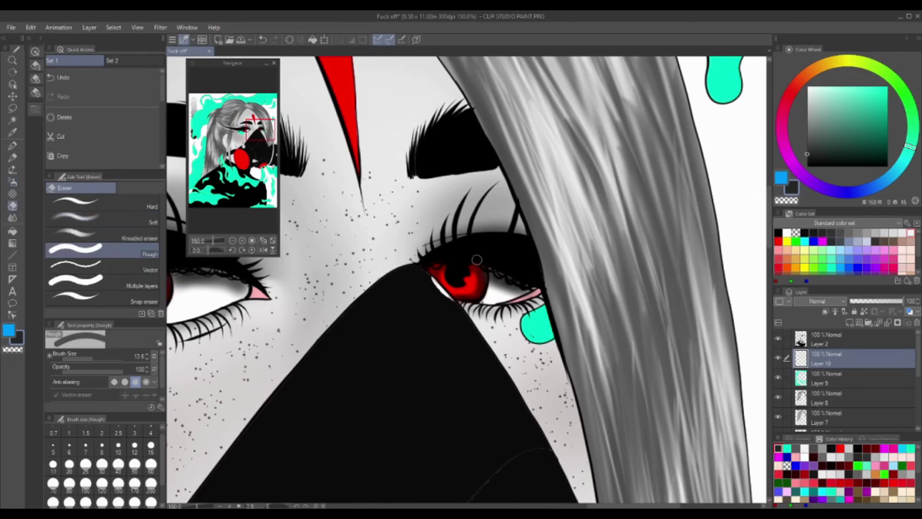
{"action": "scroll", "coordinate": [474, 305], "scroll_direction": "left", "scroll_amount": 5}
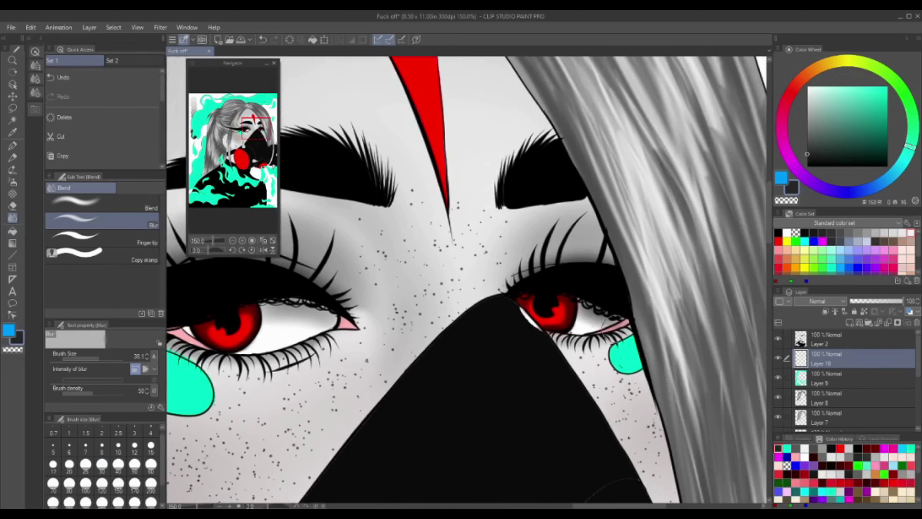
{"action": "key", "text": "bracketleft"}
{"action": "key", "text": "bracketleft"}
{"action": "key", "text": "bracketleft"}
{"action": "scroll", "coordinate": [411, 157], "scroll_direction": "down", "scroll_amount": 3}
{"action": "scroll", "coordinate": [410, 157], "scroll_direction": "up", "scroll_amount": 5}
{"action": "key", "text": "b"}
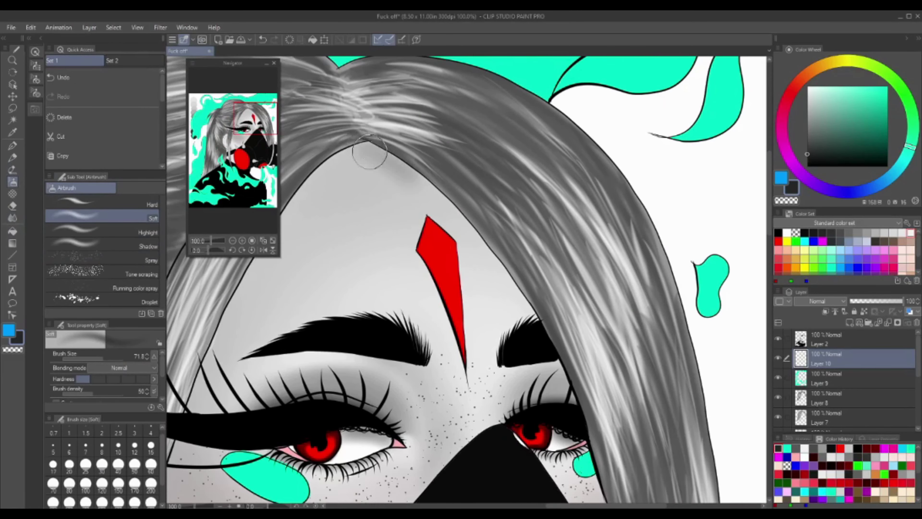
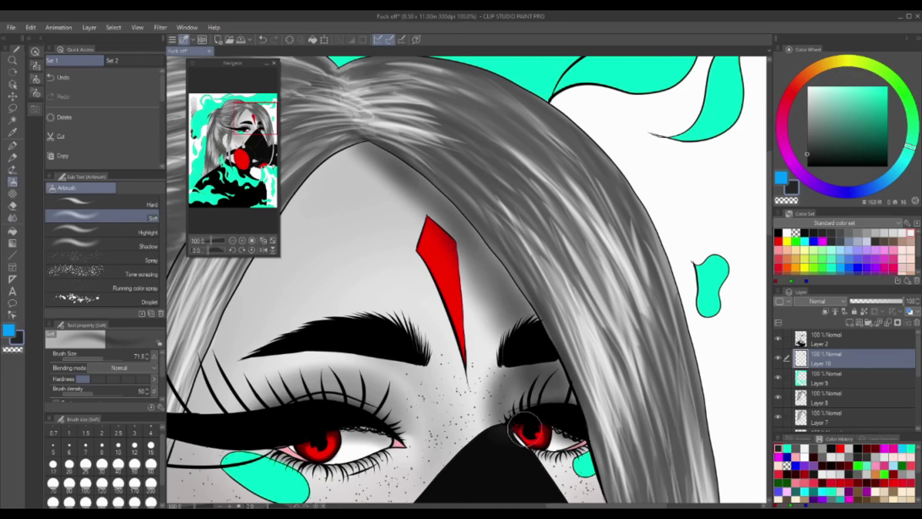
Airbrush the red forehead mark, undo it, and shrink the airbrush.
{"action": "left_click_drag", "start_coordinate": [463, 251], "coordinate": [453, 237]}
{"action": "key", "text": "ctrl+z"}
{"action": "key", "text": "ctrl+z"}
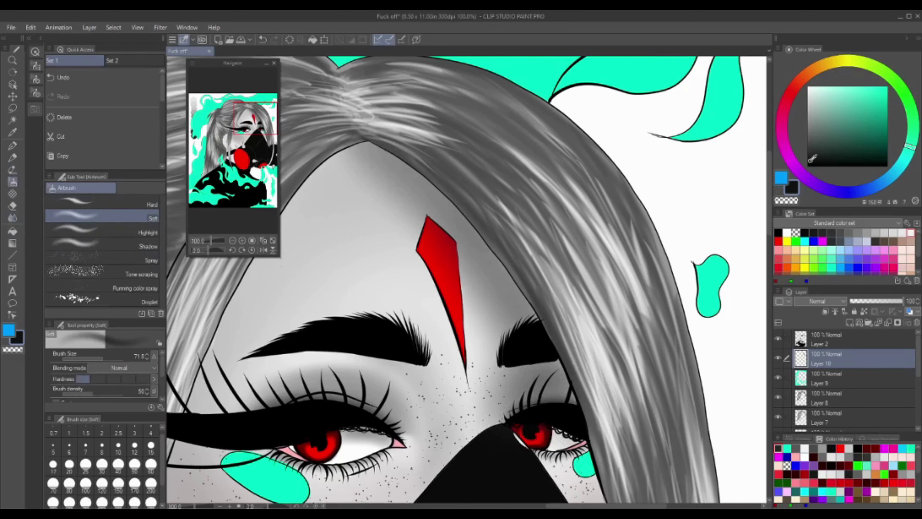
{"action": "key", "text": "bracketleft"}
{"action": "key", "text": "bracketleft"}
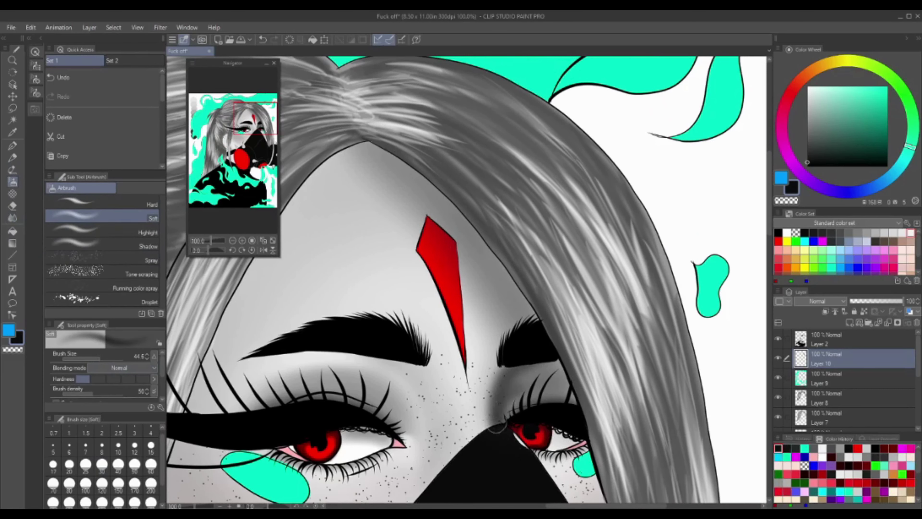
{"action": "key", "text": "j"}
{"action": "left_click_drag", "start_coordinate": [294, 430], "coordinate": [418, 386]}
{"action": "key", "text": "b"}
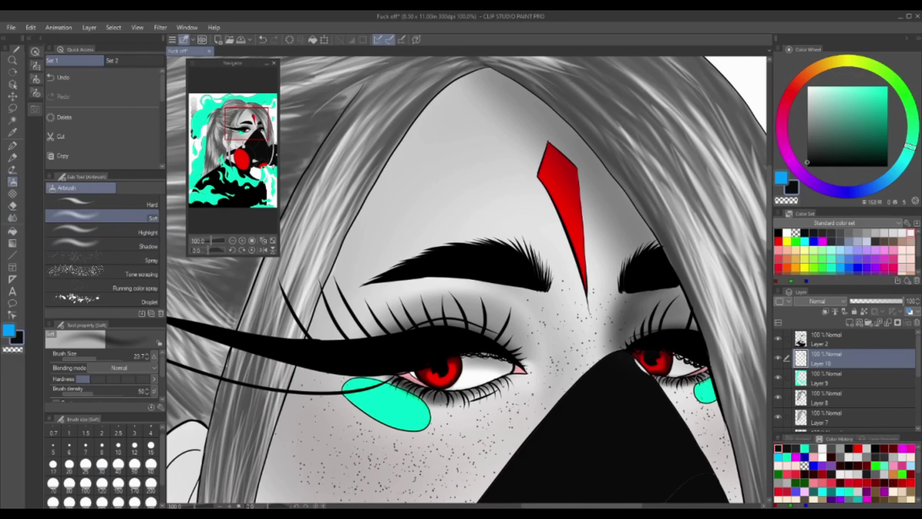
Airbrush soft grey shading into the inner ear with a smaller brush, blending it.
{"action": "key", "text": "j"}
{"action": "scroll", "coordinate": [451, 196], "scroll_direction": "down", "scroll_amount": 3}
{"action": "key", "text": "b"}
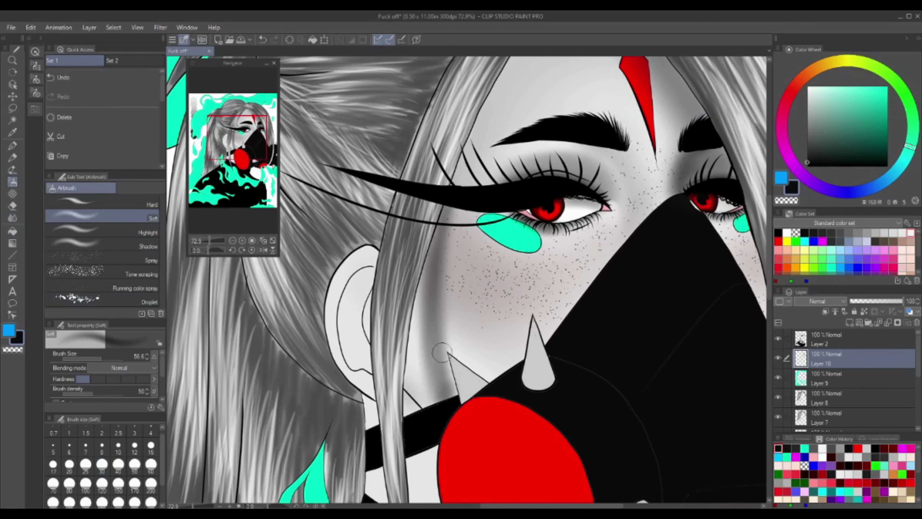
{"action": "key", "text": "j"}
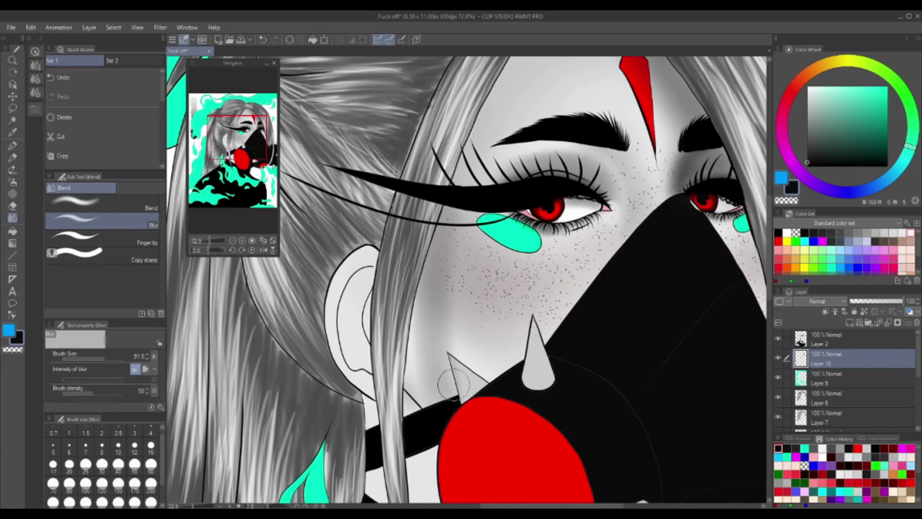
{"action": "key", "text": "b"}
{"action": "key", "text": "bracketleft"}
{"action": "left_click_drag", "start_coordinate": [359, 287], "coordinate": [360, 359]}
{"action": "left_click_drag", "start_coordinate": [345, 312], "coordinate": [359, 367]}
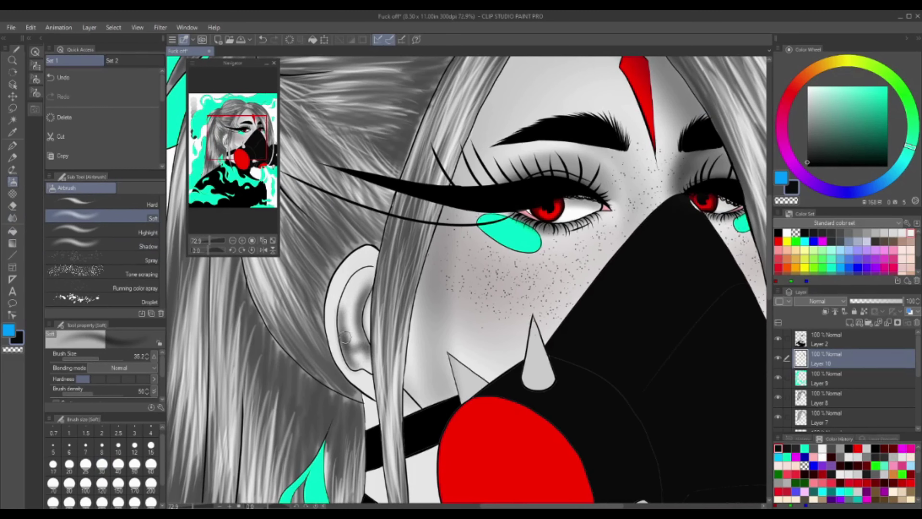
{"action": "mouse_move", "coordinate": [348, 335]}
{"action": "left_mouse_down"}
{"action": "mouse_move", "coordinate": [362, 316]}
{"action": "mouse_move", "coordinate": [348, 367]}
{"action": "left_mouse_up"}
Erase the ear shading to lighten its left edge, then zoom out.
{"action": "key", "text": "e"}
{"action": "mouse_move", "coordinate": [363, 287]}
{"action": "left_mouse_down"}
{"action": "mouse_move", "coordinate": [349, 384]}
{"action": "mouse_move", "coordinate": [356, 374]}
{"action": "left_mouse_up"}
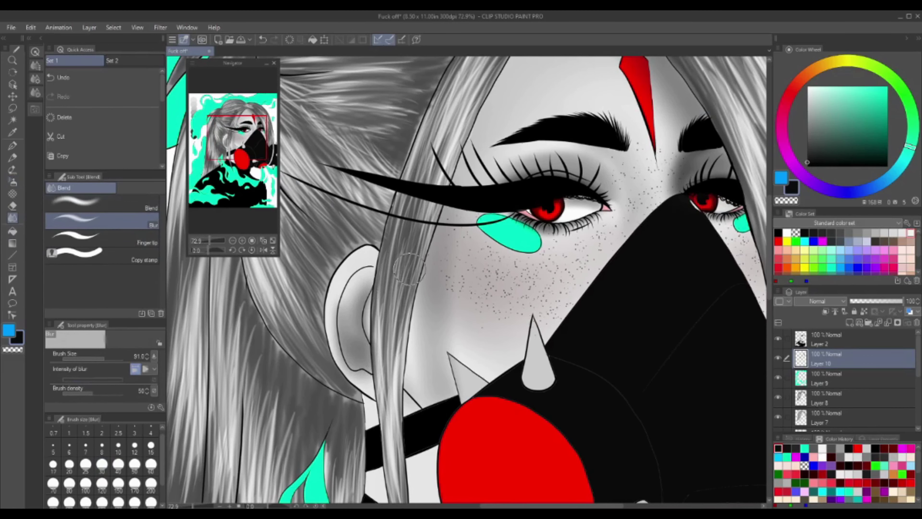
{"action": "left_click_drag", "start_coordinate": [334, 301], "coordinate": [352, 372]}
{"action": "key", "text": "b"}
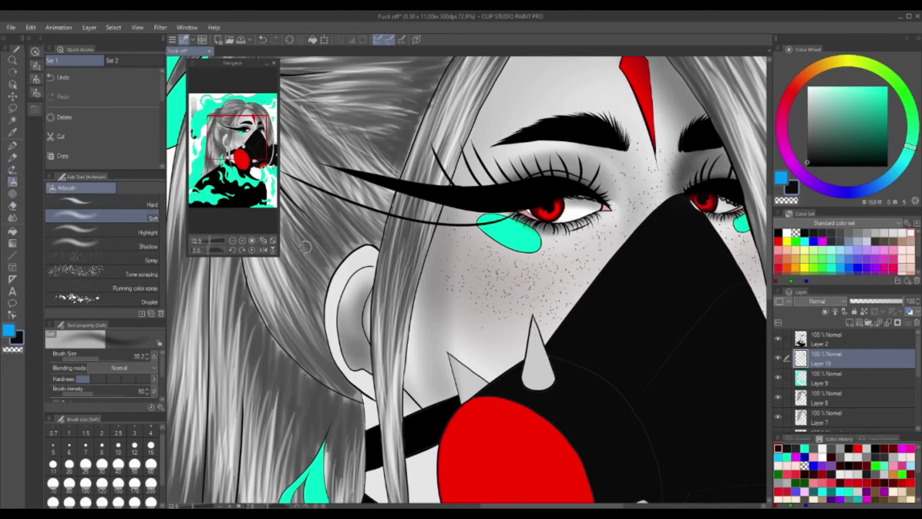
{"action": "key", "text": "ctrl+minus"}
{"action": "key", "text": "ctrl+minus"}
{"action": "key", "text": "ctrl+minus"}
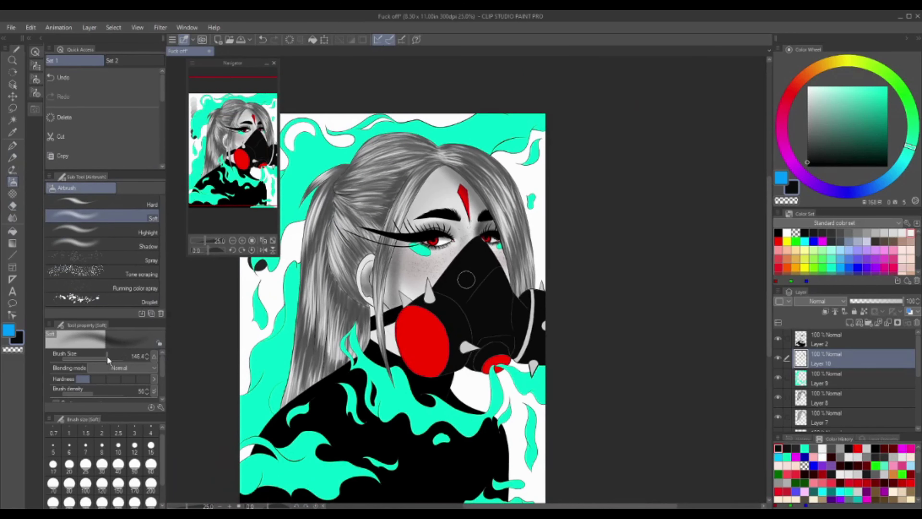
Blur the hair strand beside the ear into the surrounding grey hair.
{"action": "key", "text": "j"}
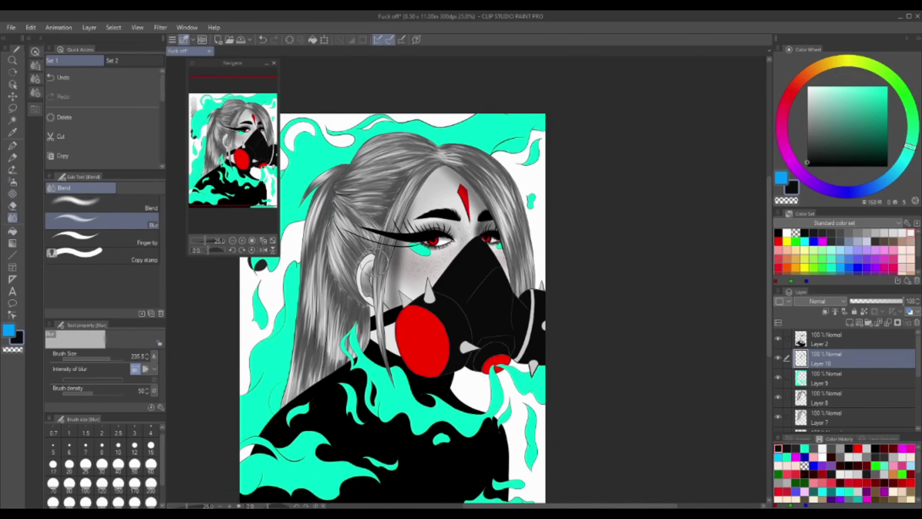
{"action": "left_click_drag", "start_coordinate": [379, 262], "coordinate": [394, 321]}
{"action": "key", "text": "e"}
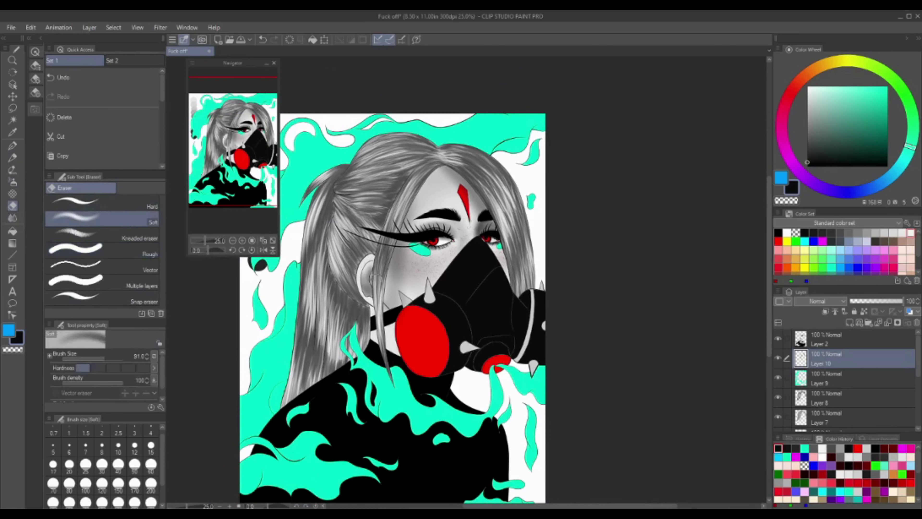
{"action": "key", "text": "j"}
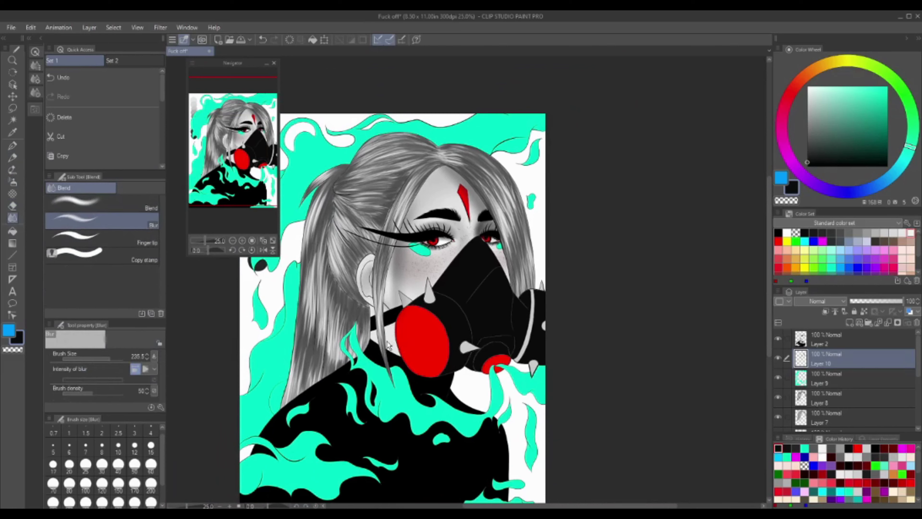
{"action": "key", "text": "e"}
{"action": "key", "text": "j"}
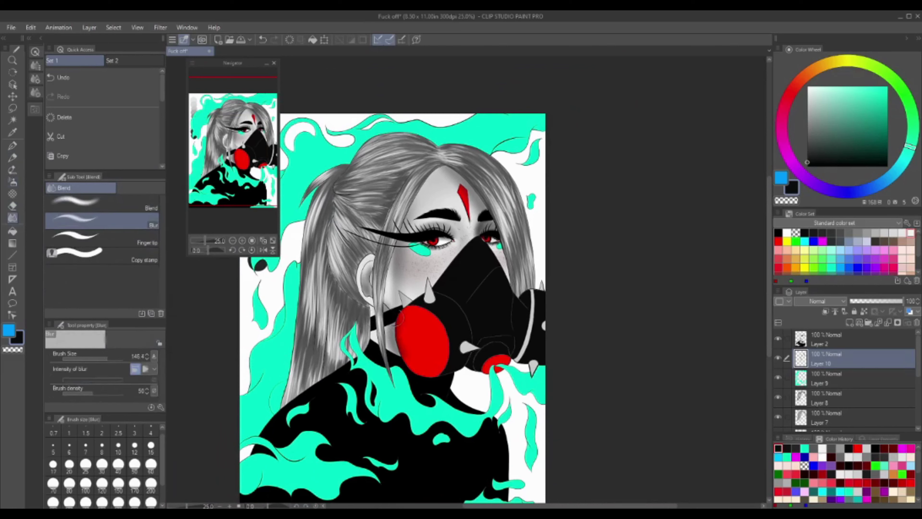
{"action": "key", "text": "e"}
{"action": "key", "text": "b"}
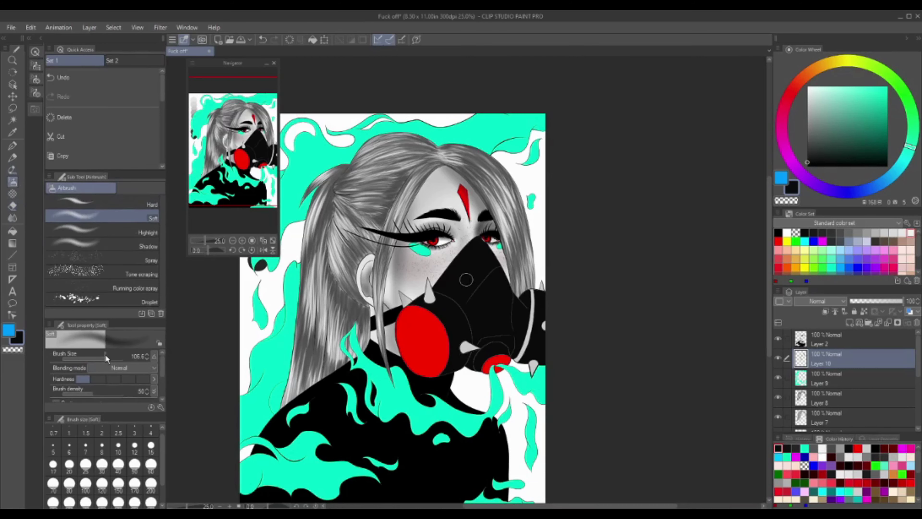
{"action": "key", "text": "j"}
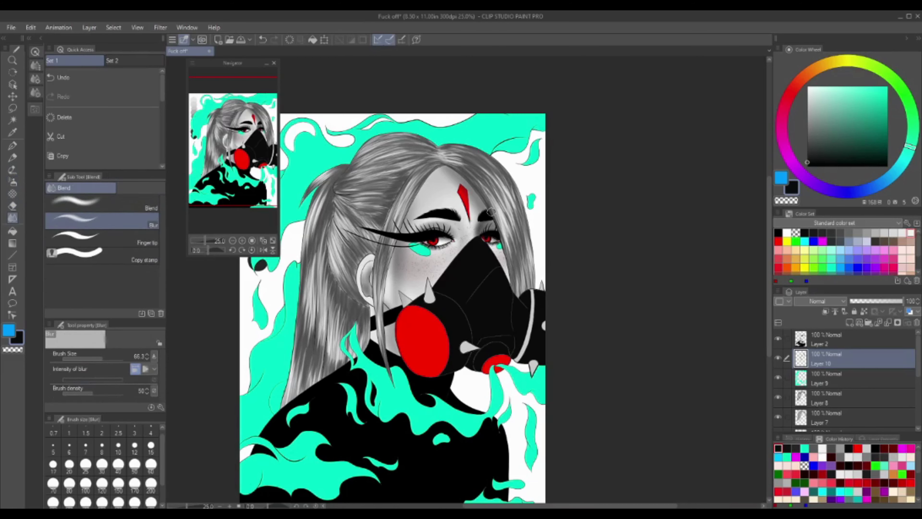
{"action": "key", "text": "e"}
{"action": "key", "text": "j"}
{"action": "key", "text": "e"}
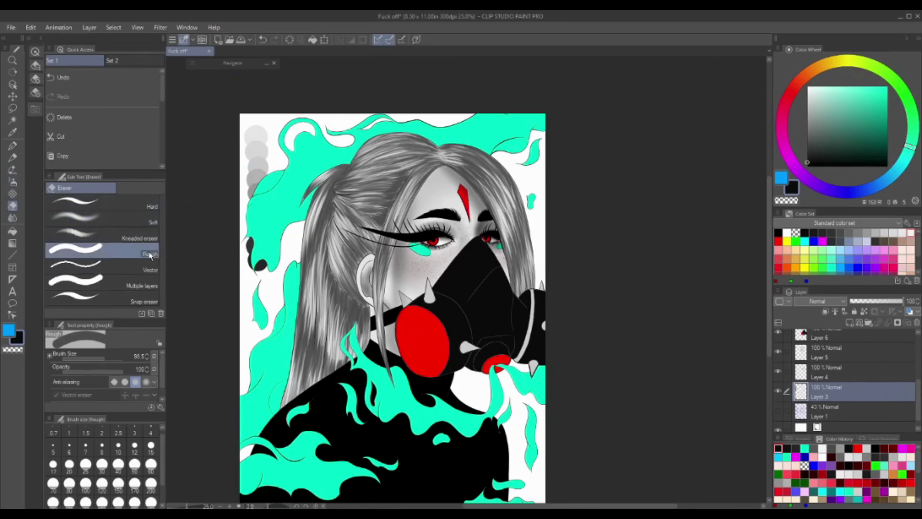
Make Layer 10 the active layer.
{"action": "scroll", "coordinate": [863, 379], "scroll_direction": "down", "scroll_amount": 1}
{"action": "left_click", "coordinate": [864, 355]}
{"action": "scroll", "coordinate": [436, 254], "scroll_direction": "up", "scroll_amount": 1}
Lasso a flame area and test-fill it with a new shadow colour, then undo.
{"action": "left_click_drag", "start_coordinate": [236, 153], "coordinate": [257, 176]}
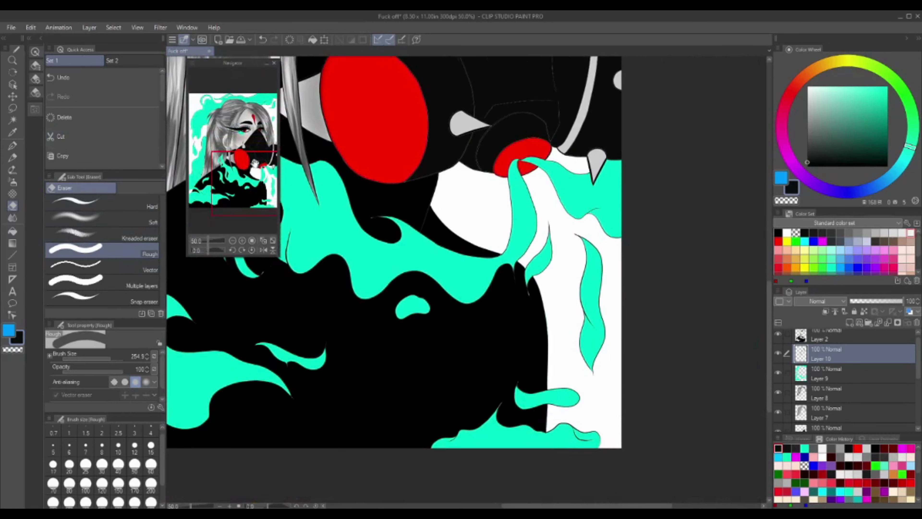
{"action": "left_click", "coordinate": [12, 110]}
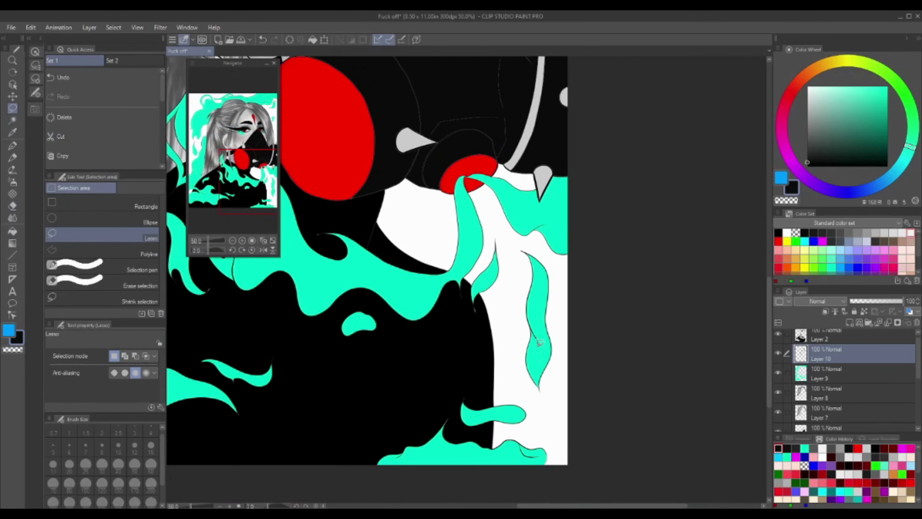
{"action": "left_click_drag", "start_coordinate": [533, 326], "coordinate": [532, 328]}
{"action": "key", "text": "i"}
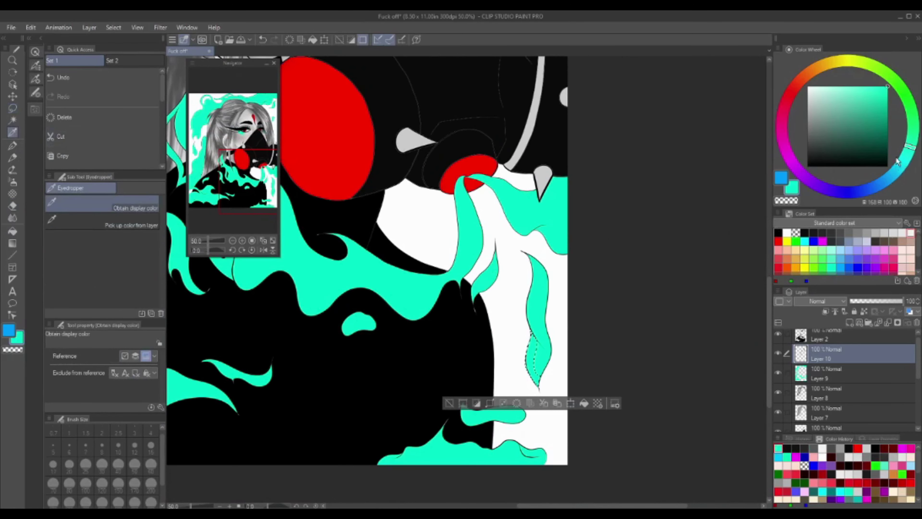
{"action": "left_click", "coordinate": [856, 62]}
{"action": "key", "text": "g"}
{"action": "key", "text": "alt+Delete"}
{"action": "key", "text": "ctrl+z"}
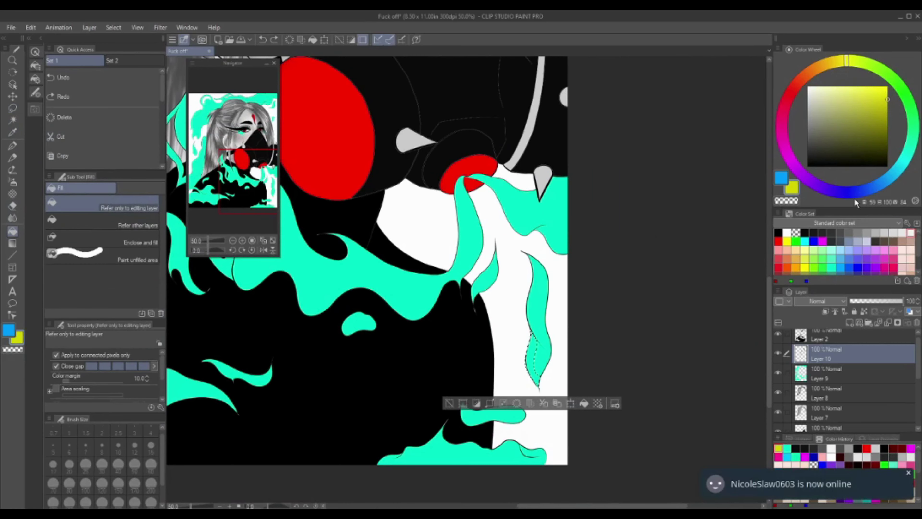
Pick a purple hue on the colour wheel for the flame shadows.
{"action": "left_click", "coordinate": [791, 159]}
{"action": "key", "text": "alt+Delete"}
{"action": "key", "text": "ctrl+z"}
{"action": "left_click", "coordinate": [807, 182]}
{"action": "left_click", "coordinate": [537, 358]}
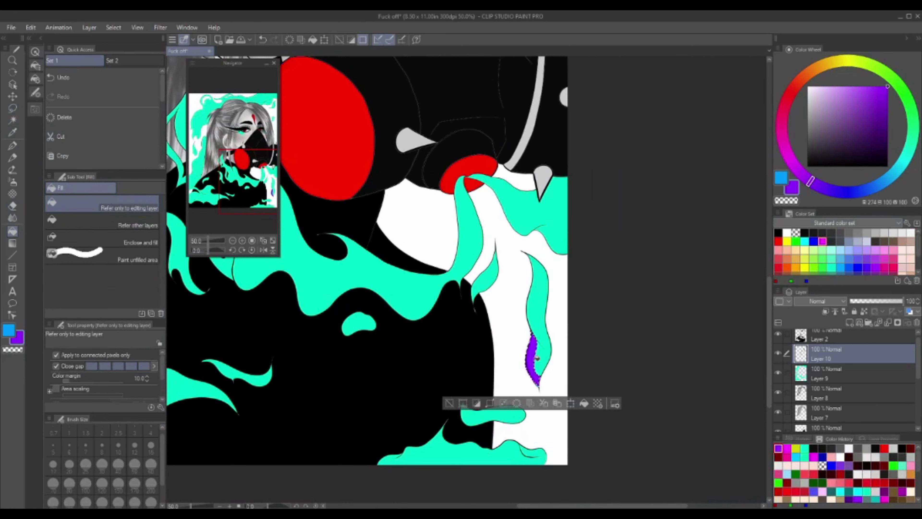
{"action": "key", "text": "Delete"}
{"action": "key", "text": "ctrl+d"}
Fill purple shadows on the right-hand flame's tip and upper edge, trimming the inner edge.
{"action": "key", "text": "m"}
{"action": "scroll", "coordinate": [514, 365], "scroll_direction": "up", "scroll_amount": 3}
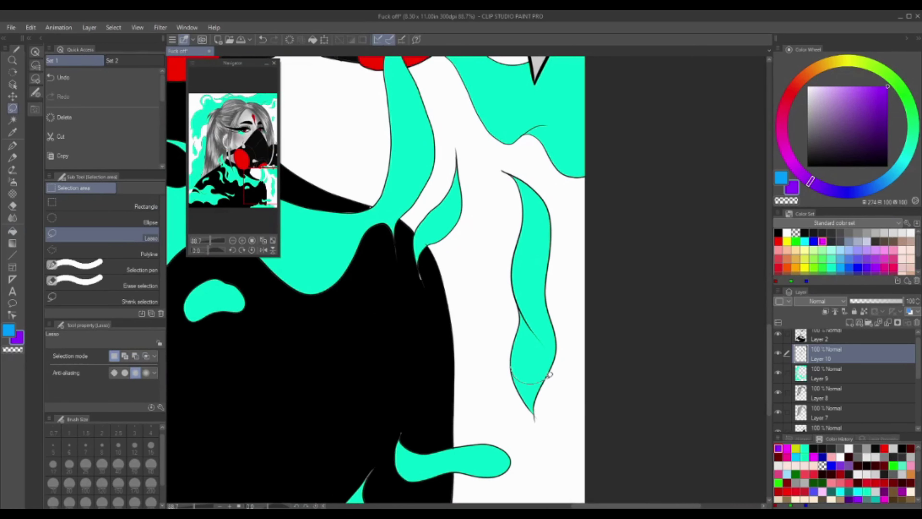
{"action": "left_click_drag", "start_coordinate": [550, 374], "coordinate": [512, 369]}
{"action": "key", "text": "alt+Delete"}
{"action": "key", "text": "ctrl+d"}
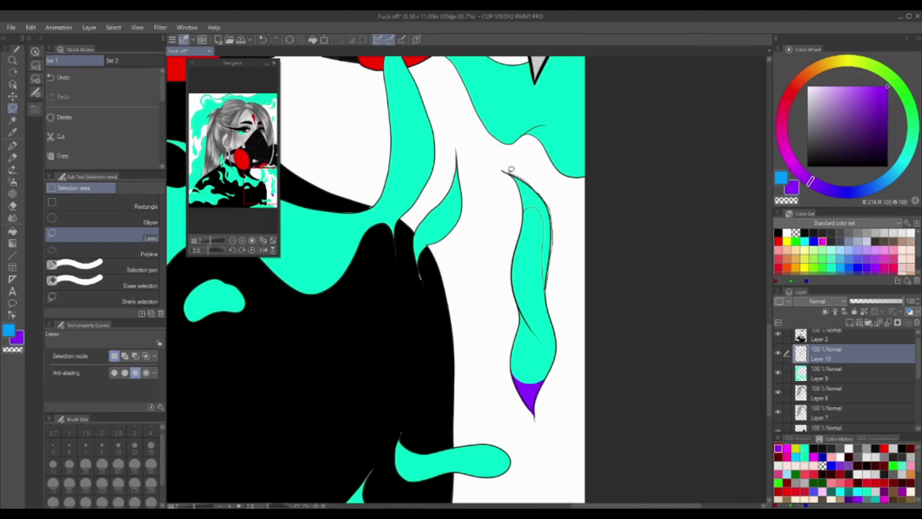
{"action": "left_click_drag", "start_coordinate": [511, 168], "coordinate": [508, 172]}
{"action": "key", "text": "alt+Delete"}
{"action": "key", "text": "ctrl+d"}
{"action": "key", "text": "e"}
{"action": "left_click_drag", "start_coordinate": [546, 195], "coordinate": [555, 242]}
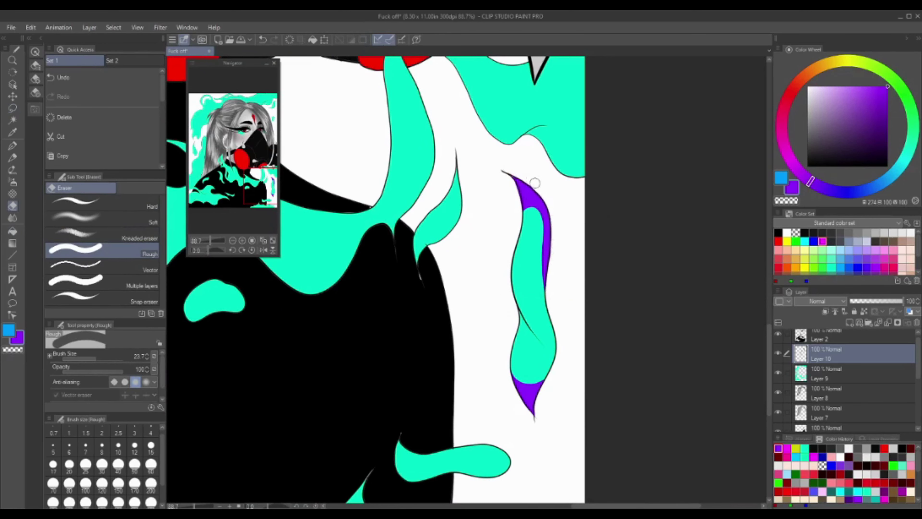
Fill purple shadow bands on the upper flame curve, lower flame edge and left flame.
{"action": "key", "text": "m"}
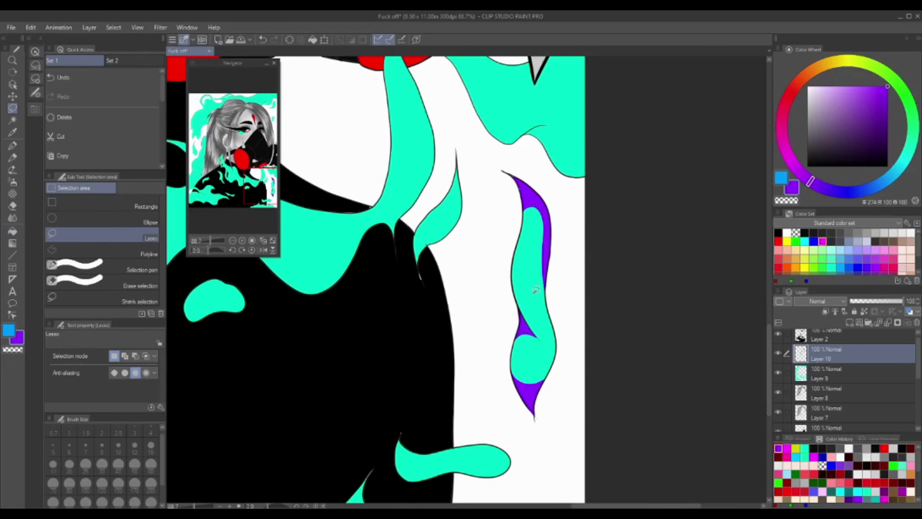
{"action": "left_click_drag", "start_coordinate": [521, 313], "coordinate": [601, 149]}
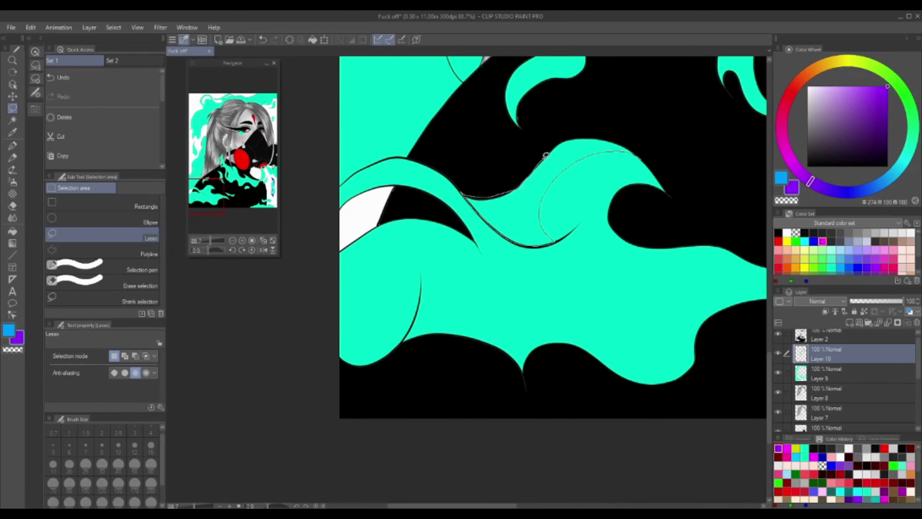
{"action": "left_click_drag", "start_coordinate": [546, 155], "coordinate": [545, 156]}
{"action": "key", "text": "alt+Delete"}
{"action": "key", "text": "ctrl+d"}
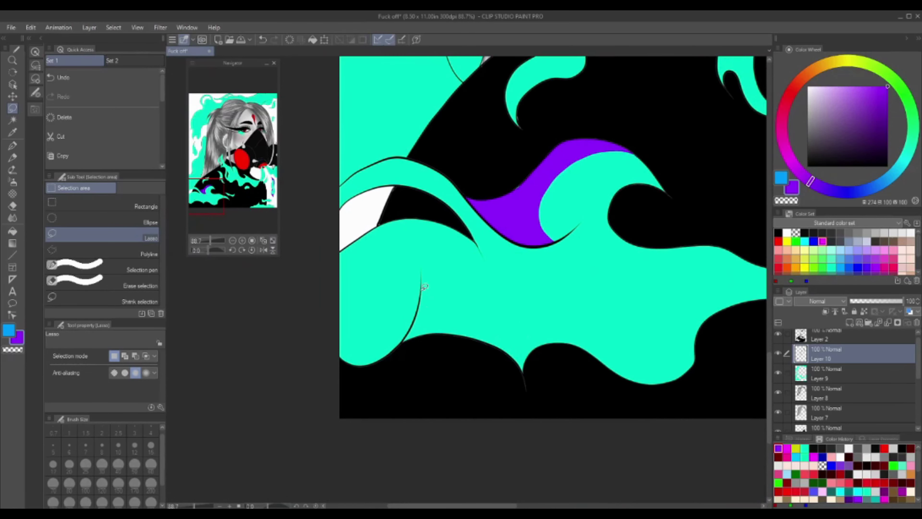
{"action": "left_click_drag", "start_coordinate": [698, 337], "coordinate": [419, 398]}
{"action": "key", "text": "alt+Delete"}
{"action": "key", "text": "ctrl+d"}
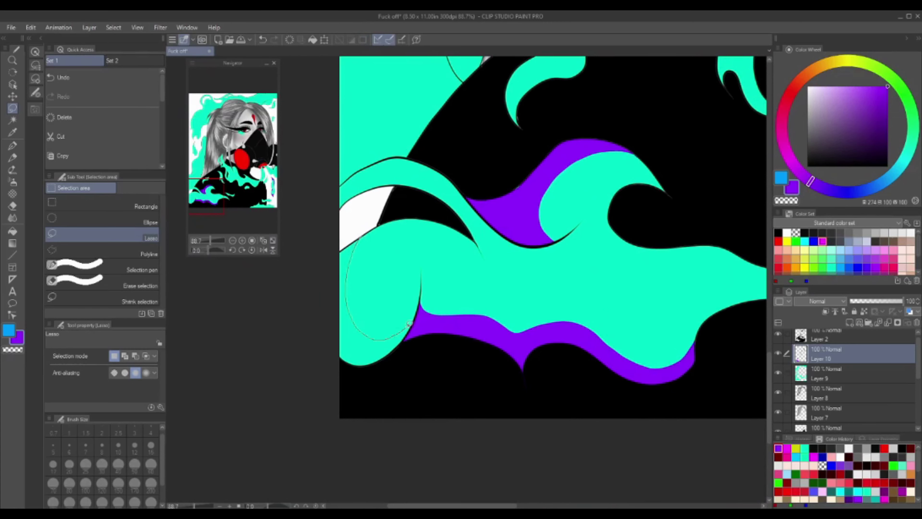
{"action": "left_click_drag", "start_coordinate": [409, 323], "coordinate": [343, 243]}
{"action": "key", "text": "alt+Delete"}
{"action": "key", "text": "ctrl+d"}
Fill two traced flame edges beside the hair with purple.
{"action": "key", "text": "e"}
{"action": "left_click_drag", "start_coordinate": [255, 194], "coordinate": [254, 166]}
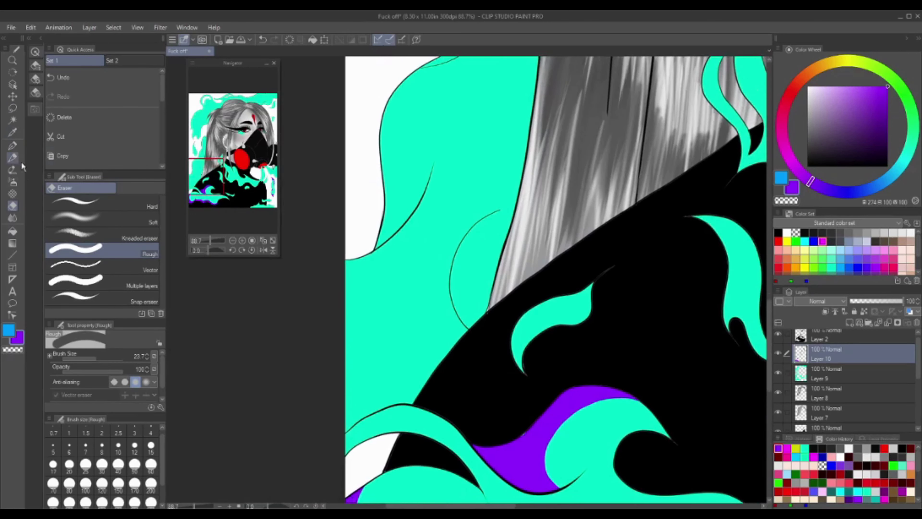
{"action": "key", "text": "m"}
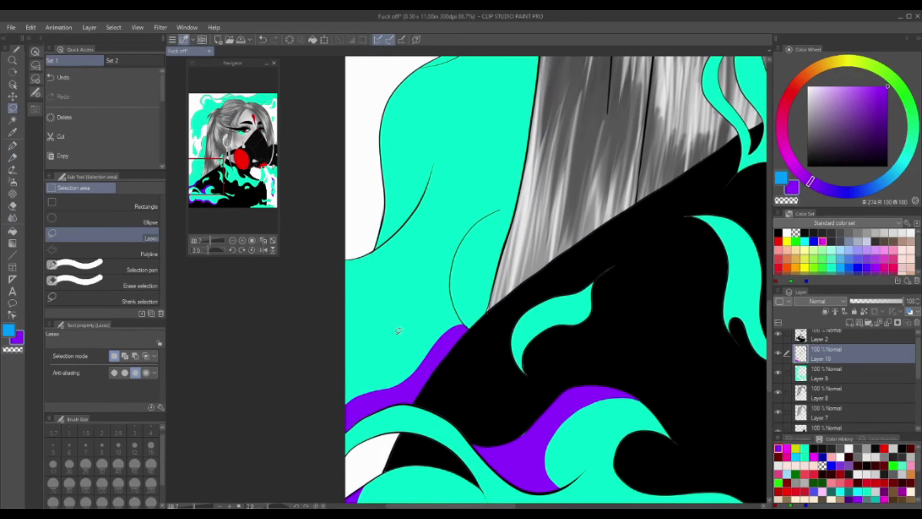
{"action": "scroll", "coordinate": [471, 251], "scroll_direction": "up", "scroll_amount": 3}
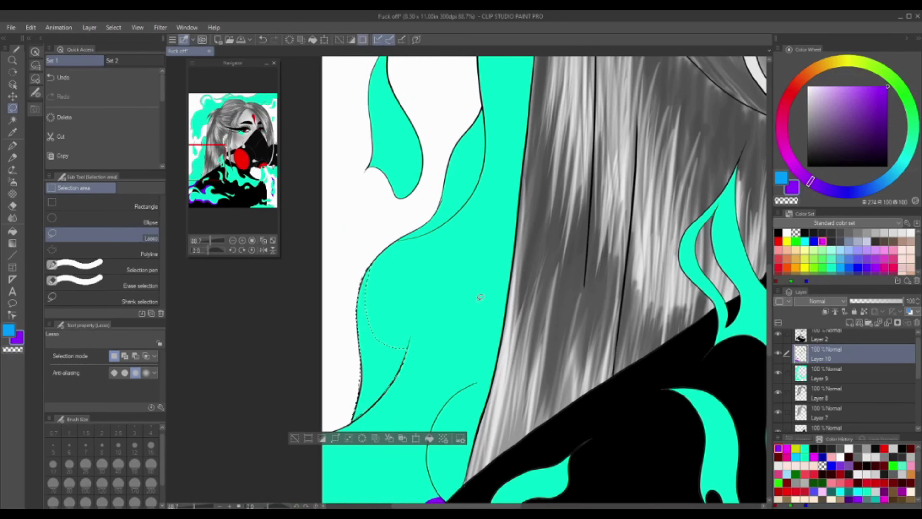
{"action": "key", "text": "alt+BackSpace"}
{"action": "key", "text": "ctrl+d"}
{"action": "key", "text": "e"}
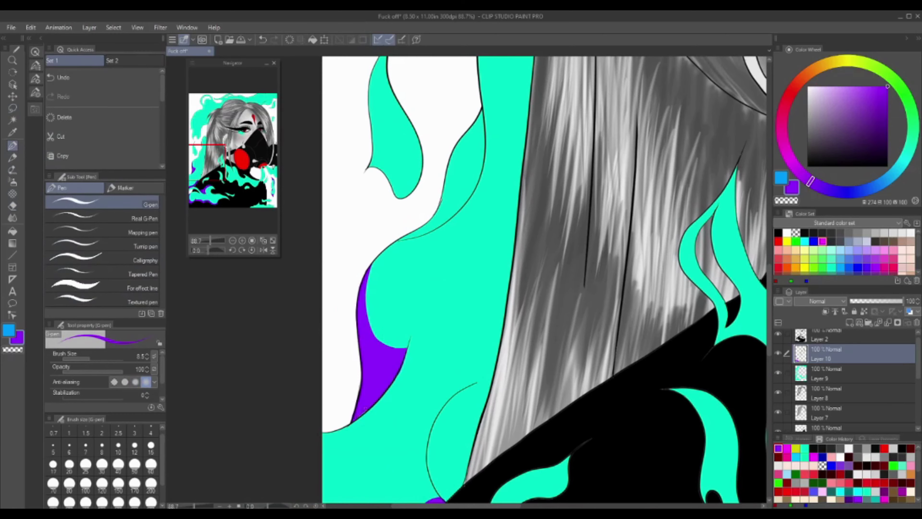
{"action": "scroll", "coordinate": [400, 291], "scroll_direction": "up", "scroll_amount": 3}
{"action": "key", "text": "m"}
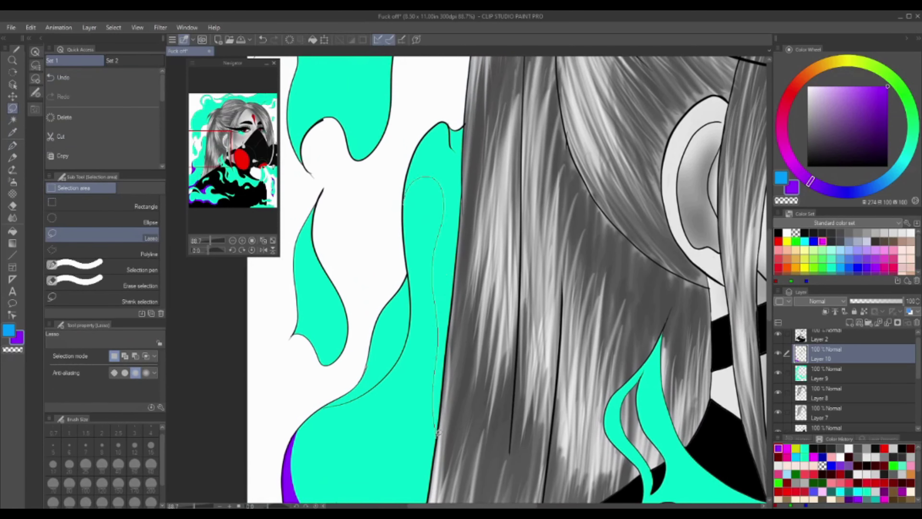
{"action": "key", "text": "alt+BackSpace"}
{"action": "key", "text": "ctrl+d"}
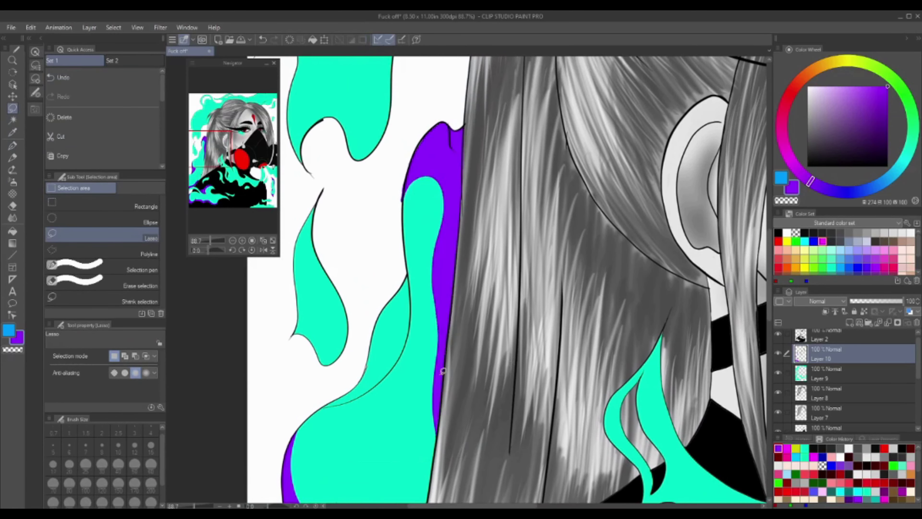
Fill a purple shadow region on the cyan flame beside the hair.
{"action": "key", "text": "e"}
{"action": "scroll", "coordinate": [443, 251], "scroll_direction": "up", "scroll_amount": 3}
{"action": "key", "text": "m"}
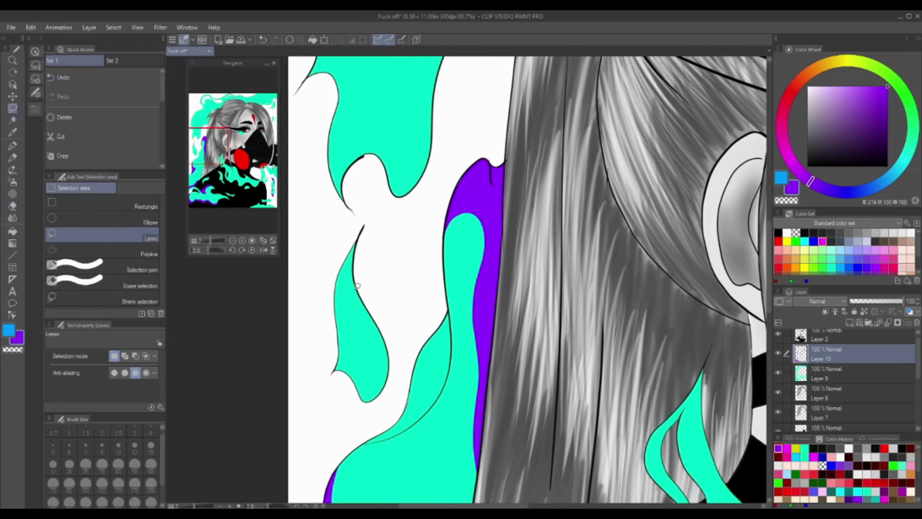
{"action": "left_click_drag", "start_coordinate": [351, 278], "coordinate": [341, 343]}
{"action": "left_click_drag", "start_coordinate": [371, 307], "coordinate": [363, 287]}
{"action": "key", "text": "alt+BackSpace"}
{"action": "key", "text": "ctrl+d"}
Add a purple shadow along the upper-left flame.
{"action": "key", "text": "e"}
{"action": "scroll", "coordinate": [338, 253], "scroll_direction": "up", "scroll_amount": 5}
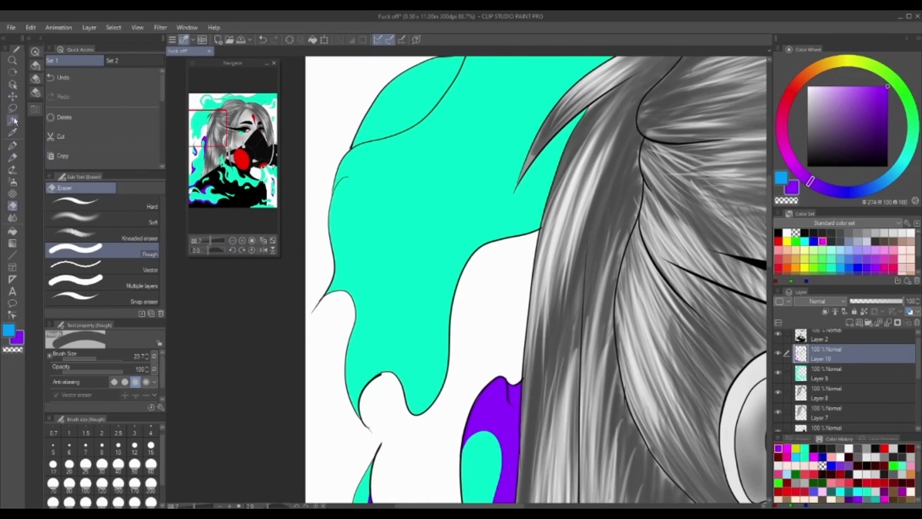
{"action": "key", "text": "m"}
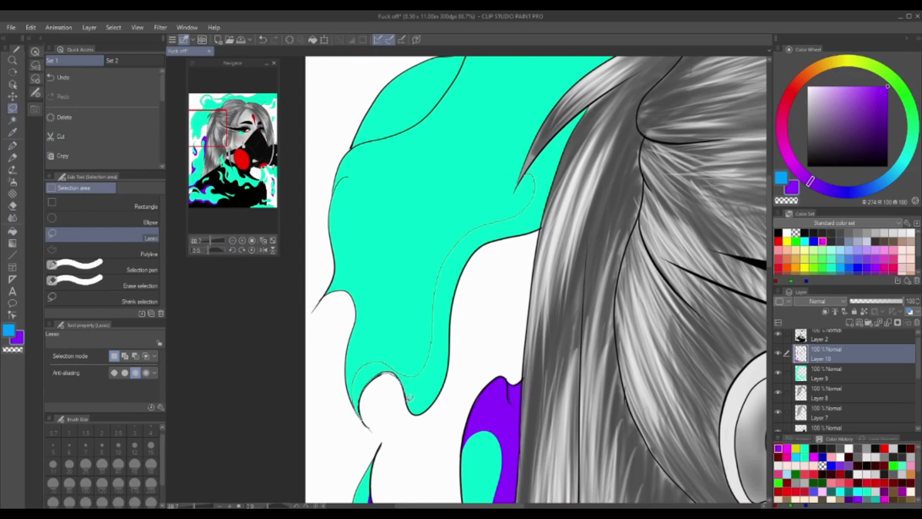
{"action": "left_click_drag", "start_coordinate": [557, 184], "coordinate": [585, 108]}
{"action": "key", "text": "alt+BackSpace"}
{"action": "key", "text": "ctrl+d"}
{"action": "key", "text": "e"}
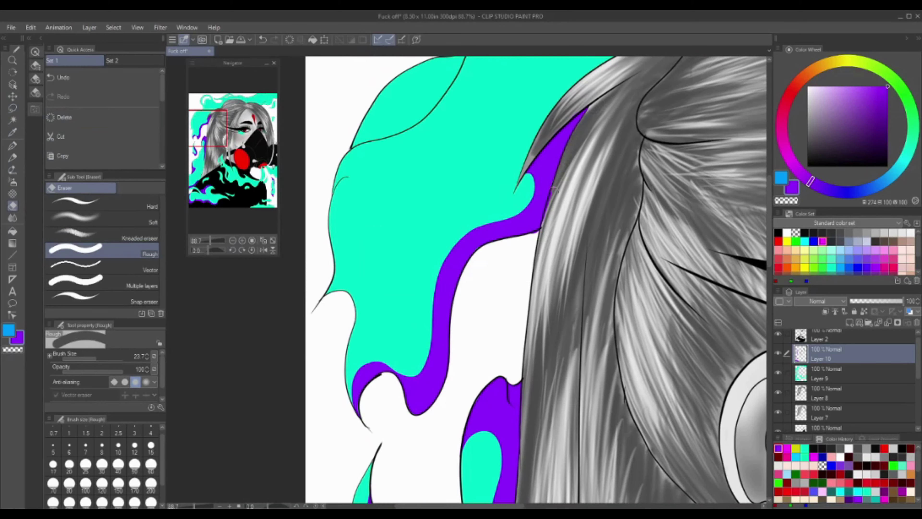
Fill a purple shadow along the outer flame edge, then undo it.
{"action": "scroll", "coordinate": [467, 386], "scroll_direction": "down", "scroll_amount": 3}
{"action": "key", "text": "m"}
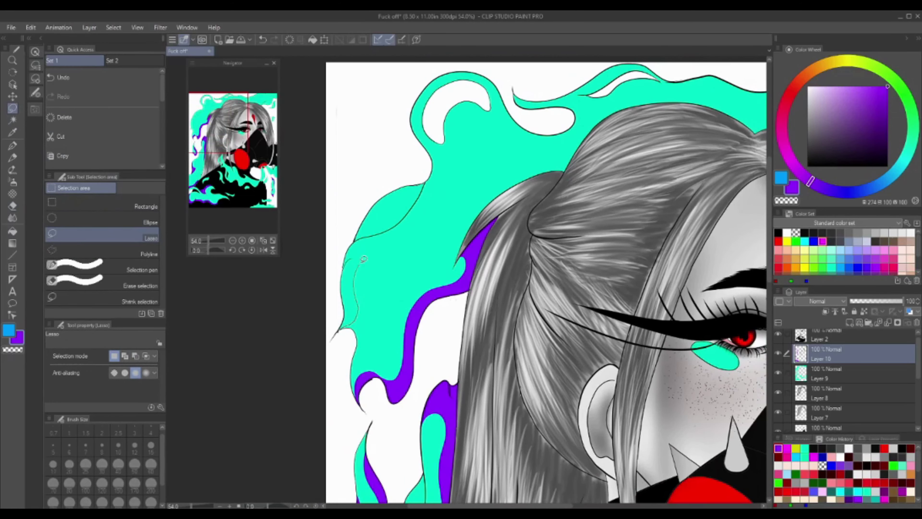
{"action": "left_click_drag", "start_coordinate": [357, 237], "coordinate": [432, 175]}
{"action": "key", "text": "alt+BackSpace"}
{"action": "key", "text": "ctrl+d"}
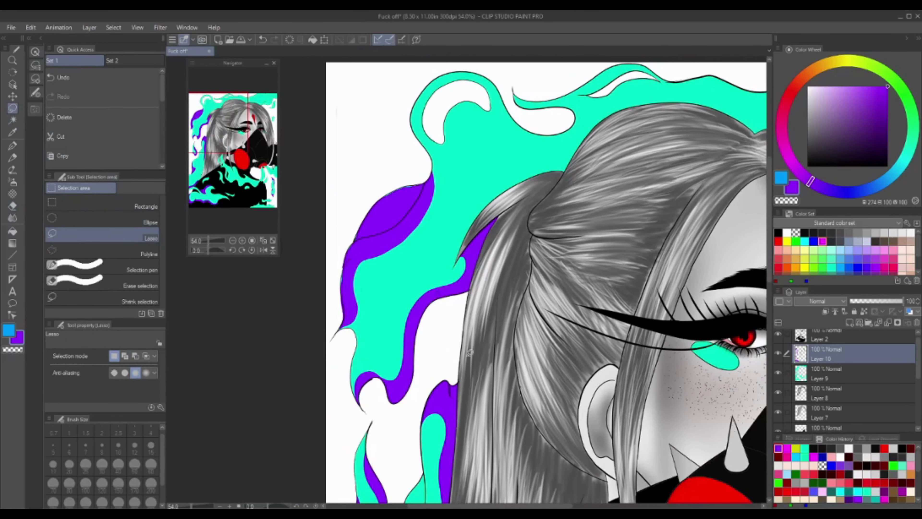
{"action": "key", "text": "ctrl+z"}
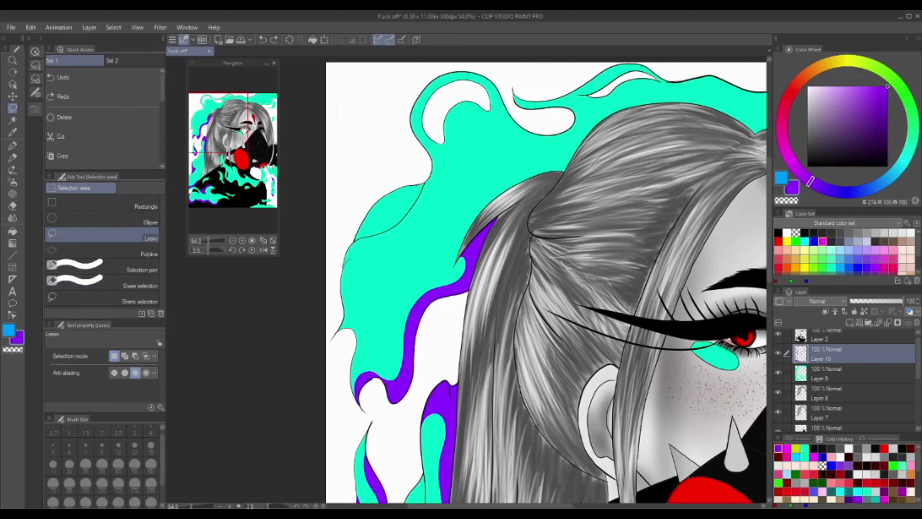
Fill purple shadows in the flame above the head and on the small blob.
{"action": "scroll", "coordinate": [625, 219], "scroll_direction": "up", "scroll_amount": 2}
{"action": "scroll", "coordinate": [625, 220], "scroll_direction": "up", "scroll_amount": 2}
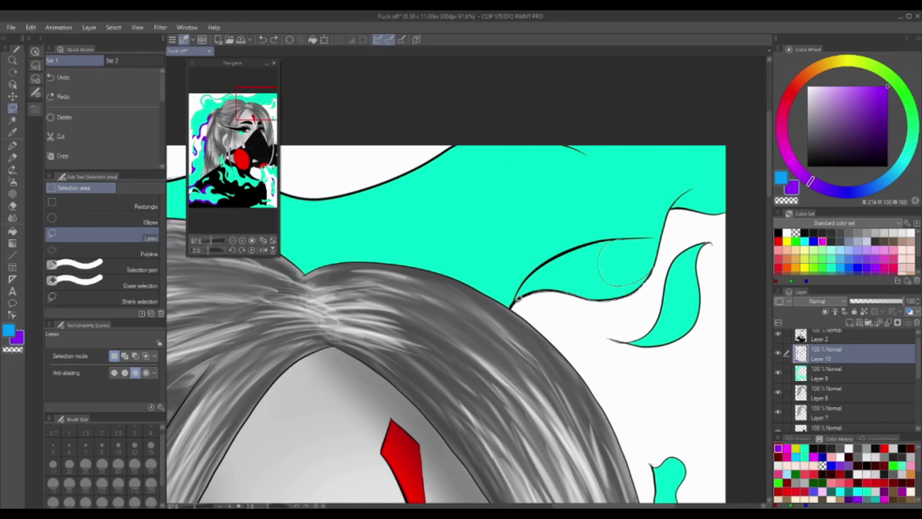
{"action": "left_click_drag", "start_coordinate": [519, 298], "coordinate": [513, 304]}
{"action": "key", "text": "alt+BackSpace"}
{"action": "key", "text": "ctrl+d"}
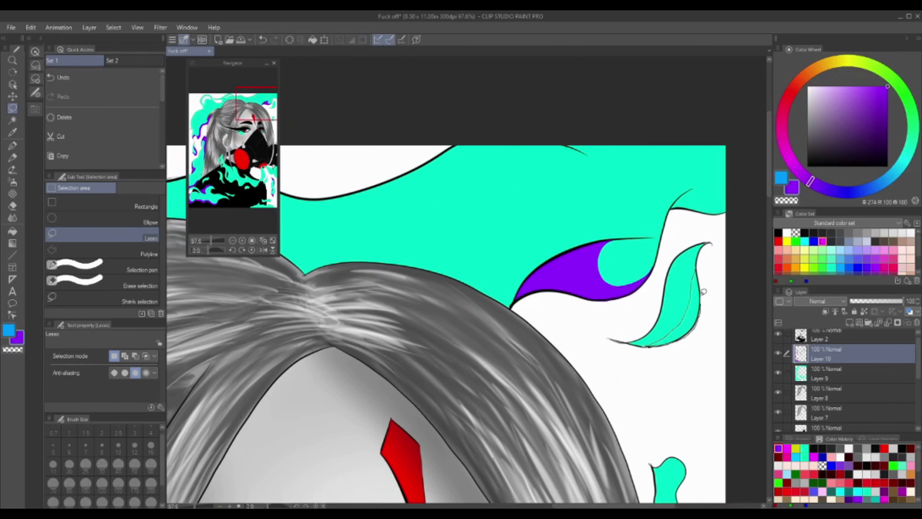
{"action": "left_click_drag", "start_coordinate": [703, 291], "coordinate": [595, 244]}
{"action": "mouse_move", "coordinate": [563, 419]}
{"action": "left_mouse_down"}
{"action": "mouse_move", "coordinate": [519, 258]}
{"action": "mouse_move", "coordinate": [534, 240]}
{"action": "left_mouse_up"}
{"action": "key", "text": "alt+BackSpace"}
{"action": "key", "text": "ctrl+d"}
{"action": "key", "text": "e"}
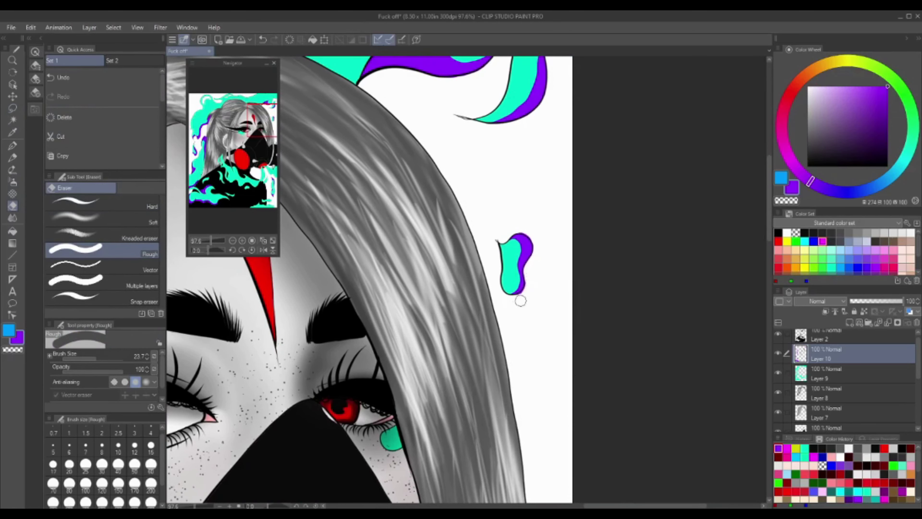
Fill a purple shadow along the flame gap beside the gas mask.
{"action": "left_click_drag", "start_coordinate": [408, 305], "coordinate": [579, 458]}
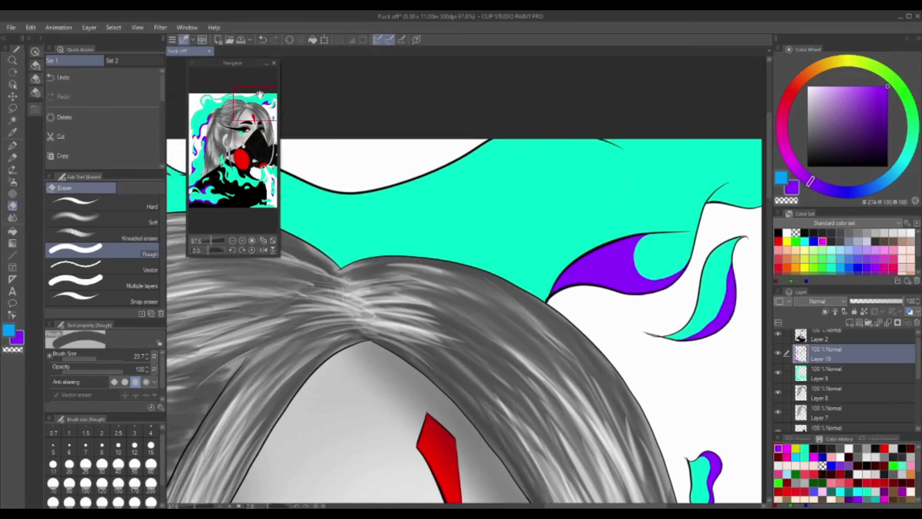
{"action": "scroll", "coordinate": [579, 458], "scroll_direction": "down", "scroll_amount": 3}
{"action": "key", "text": "m"}
{"action": "left_click_drag", "start_coordinate": [234, 250], "coordinate": [278, 156]}
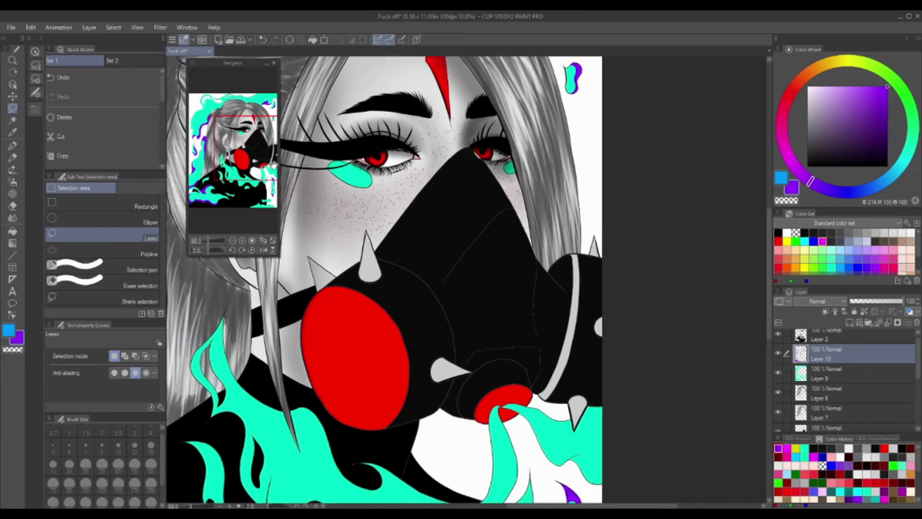
{"action": "scroll", "coordinate": [472, 327], "scroll_direction": "up", "scroll_amount": 3}
{"action": "left_click_drag", "start_coordinate": [354, 167], "coordinate": [475, 320]}
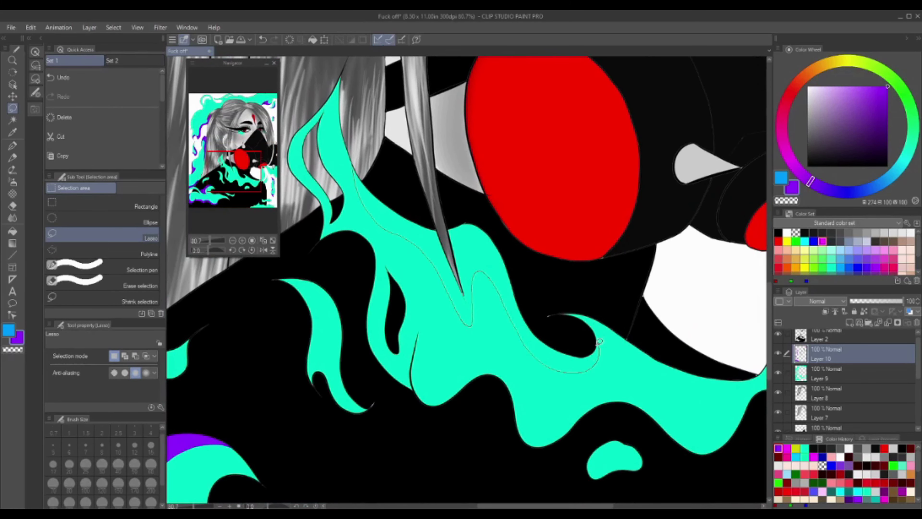
{"action": "mouse_move", "coordinate": [599, 342]}
{"action": "left_mouse_down"}
{"action": "mouse_move", "coordinate": [458, 257]}
{"action": "mouse_move", "coordinate": [358, 171]}
{"action": "left_mouse_up"}
{"action": "key", "text": "alt+Delete"}
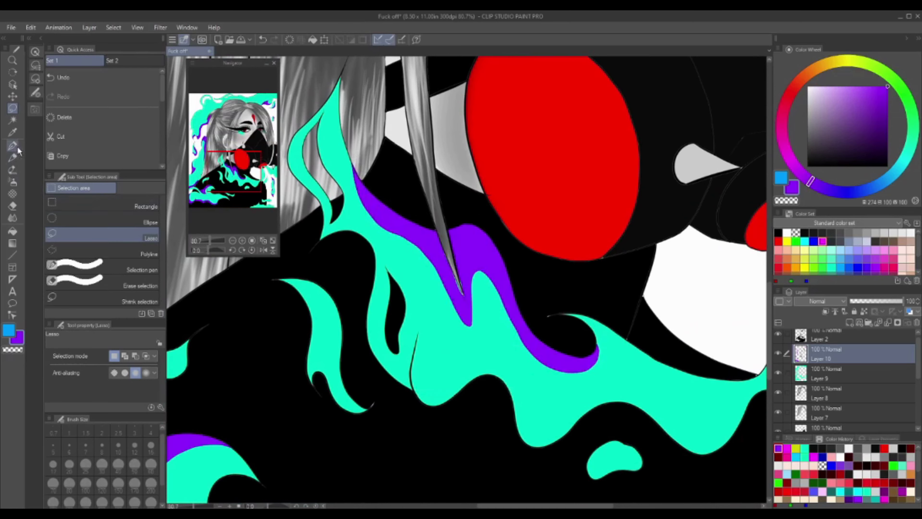
Fill purple shadows on the curling flame, under the lower flame and beside the right-hand flame.
{"action": "left_click_drag", "start_coordinate": [447, 283], "coordinate": [526, 251]}
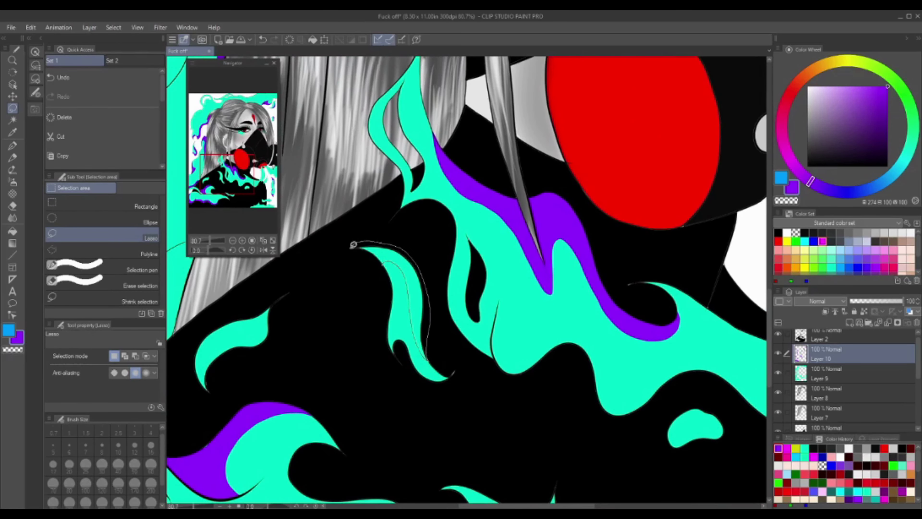
{"action": "left_click_drag", "start_coordinate": [274, 313], "coordinate": [275, 319]}
{"action": "left_click_drag", "start_coordinate": [471, 454], "coordinate": [344, 416]}
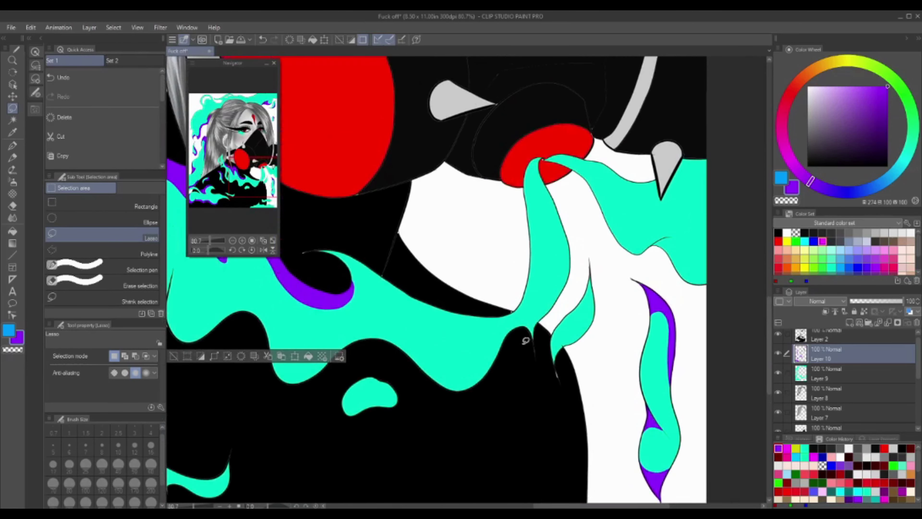
{"action": "left_click", "coordinate": [341, 410]}
{"action": "left_click_drag", "start_coordinate": [390, 337], "coordinate": [508, 327]}
{"action": "left_click", "coordinate": [485, 422]}
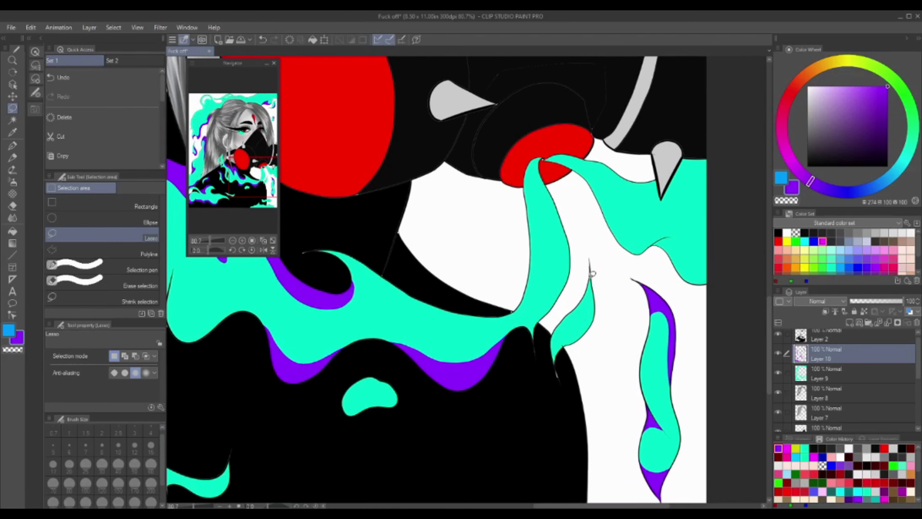
{"action": "left_click_drag", "start_coordinate": [568, 313], "coordinate": [588, 270]}
{"action": "mouse_move", "coordinate": [685, 180]}
{"action": "left_mouse_down"}
{"action": "mouse_move", "coordinate": [584, 231]}
{"action": "mouse_move", "coordinate": [595, 208]}
{"action": "left_mouse_up"}
{"action": "key", "text": "alt+BackSpace"}
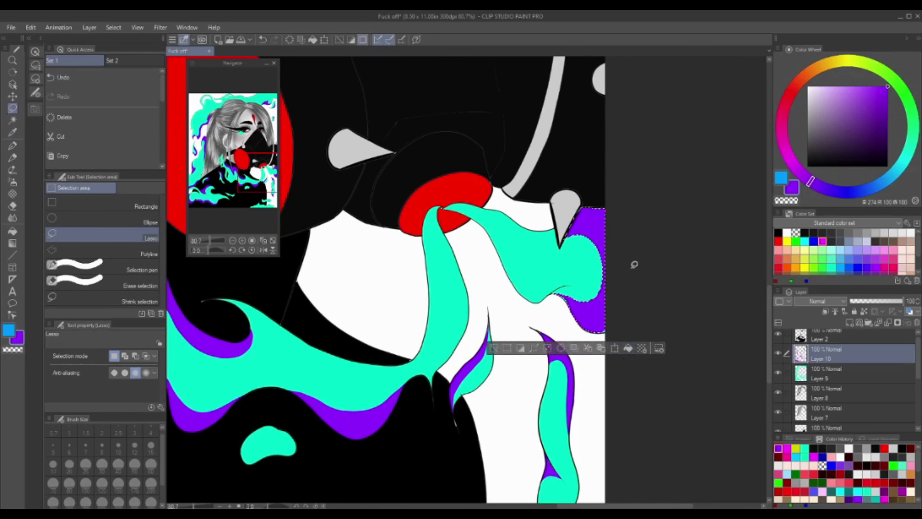
{"action": "key", "text": "ctrl+d"}
Trace a shadow along the lower-left flame edge and fill it with purple.
{"action": "key", "text": "p"}
{"action": "key", "text": "m"}
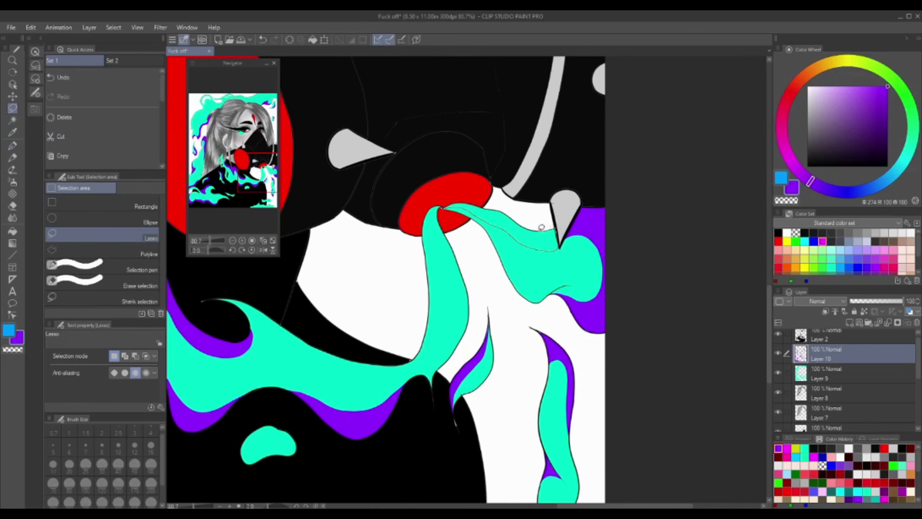
{"action": "key", "text": "e"}
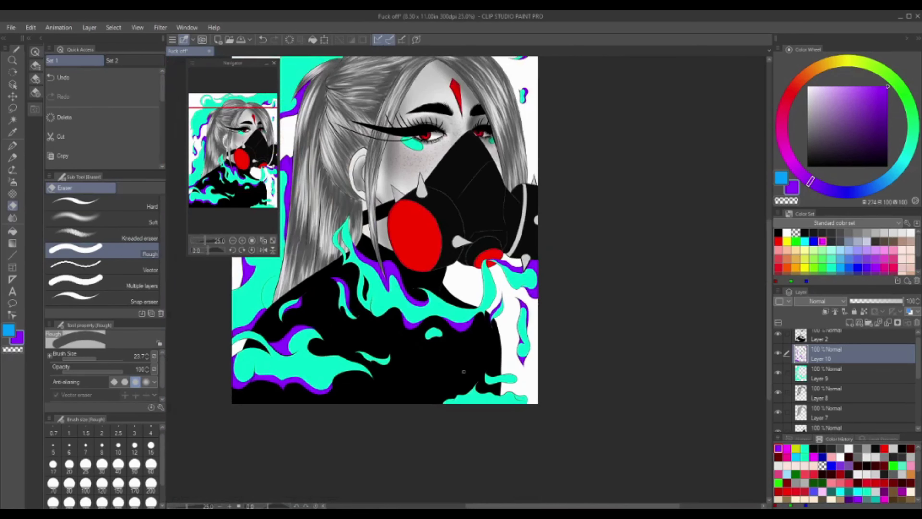
{"action": "scroll", "coordinate": [582, 350], "scroll_direction": "down", "scroll_amount": 5}
{"action": "scroll", "coordinate": [513, 325], "scroll_direction": "up", "scroll_amount": 3}
{"action": "key", "text": "m"}
{"action": "left_click_drag", "start_coordinate": [366, 279], "coordinate": [212, 383]}
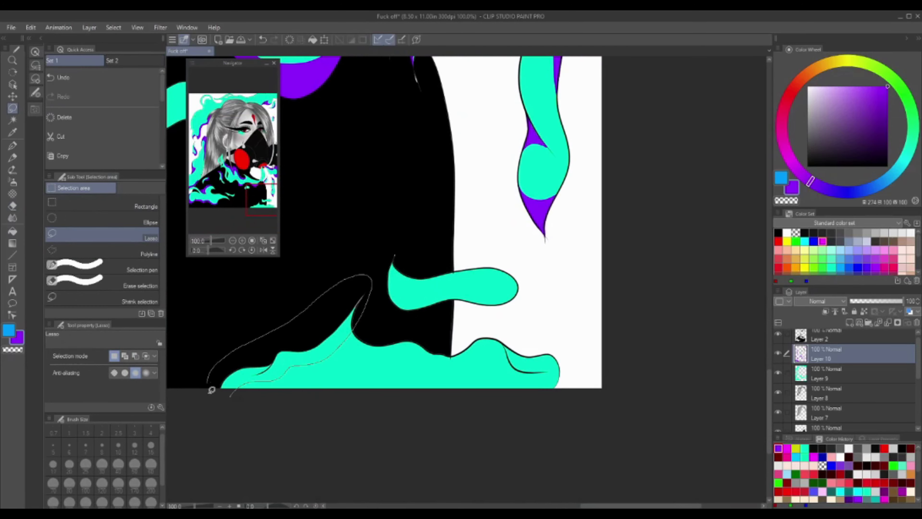
{"action": "key", "text": "alt+BackSpace"}
Fill the outlined cheek patch purple, then pick dark red on the Color Wheel.
{"action": "scroll", "coordinate": [552, 391], "scroll_direction": "down", "scroll_amount": 5}
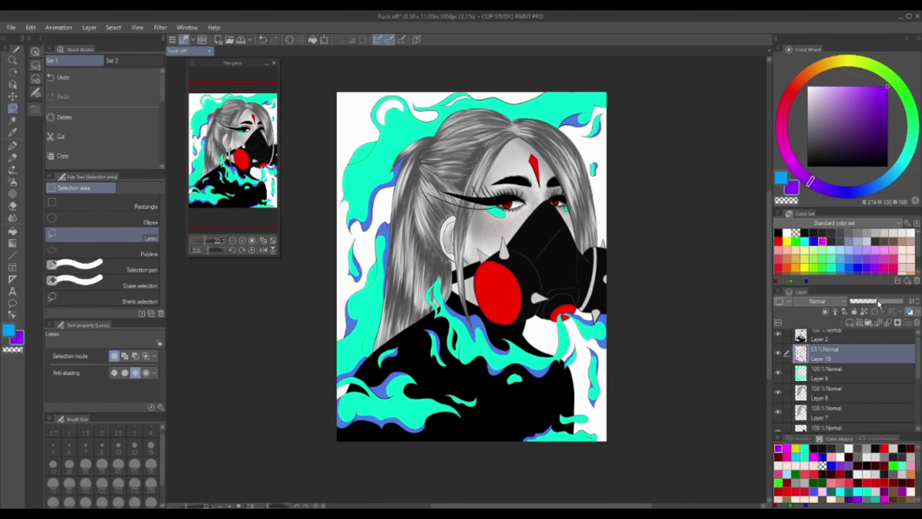
{"action": "scroll", "coordinate": [500, 205], "scroll_direction": "up", "scroll_amount": 4}
{"action": "scroll", "coordinate": [431, 238], "scroll_direction": "up", "scroll_amount": 4}
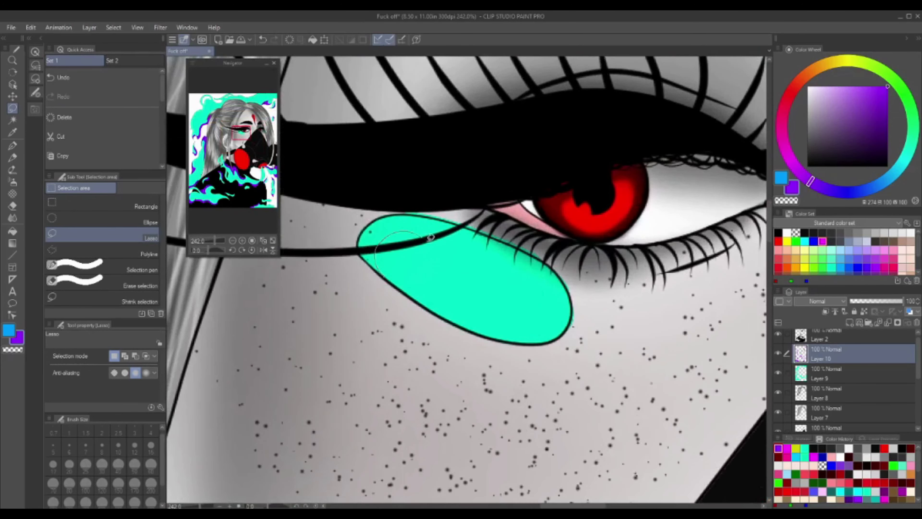
{"action": "key", "text": "alt+BackSpace"}
{"action": "scroll", "coordinate": [374, 261], "scroll_direction": "down", "scroll_amount": 3}
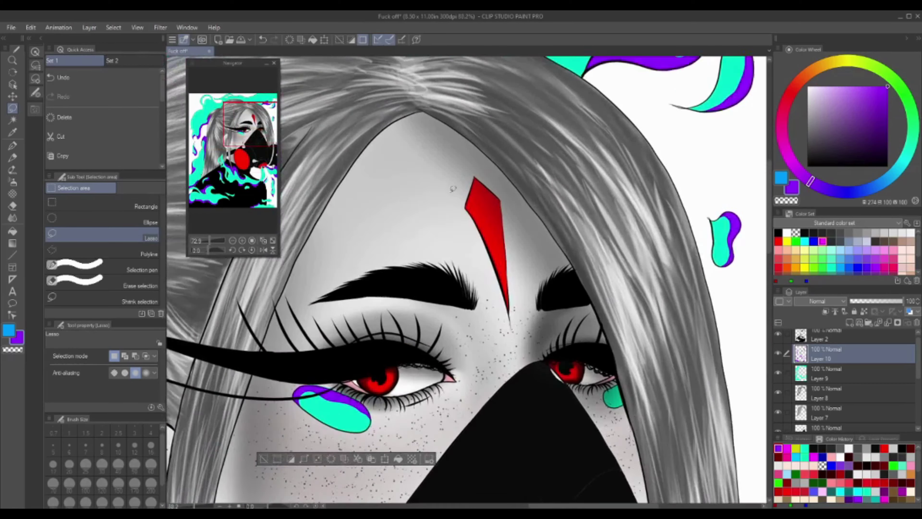
{"action": "scroll", "coordinate": [488, 165], "scroll_direction": "up", "scroll_amount": 2}
{"action": "left_click", "coordinate": [488, 164], "text": "alt"}
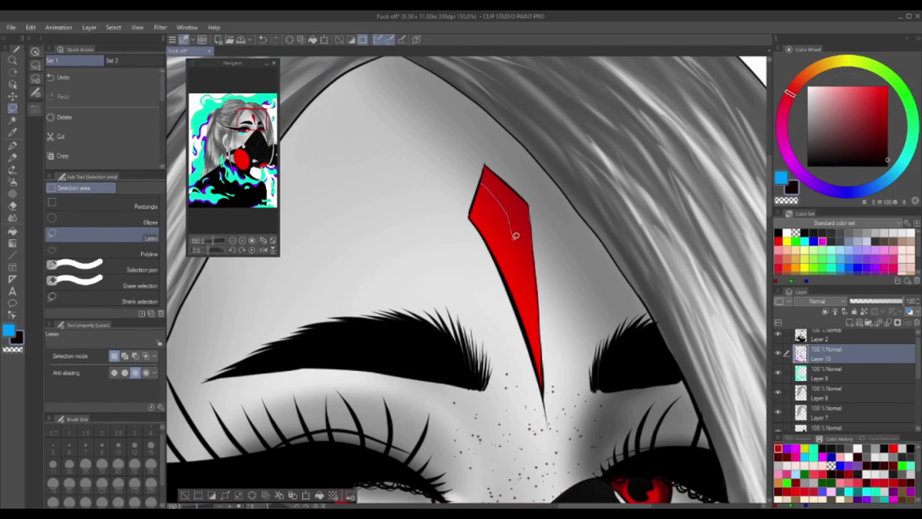
Shade the shadow side of the red forehead mark with dark red.
{"action": "key", "text": "alt+BackSpace"}
{"action": "key", "text": "ctrl+d"}
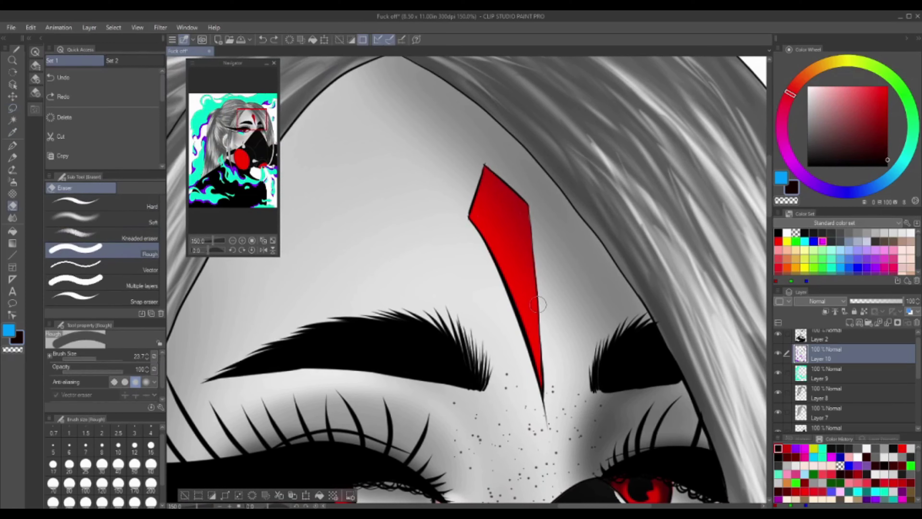
{"action": "left_click_drag", "start_coordinate": [545, 373], "coordinate": [532, 274]}
{"action": "key", "text": "alt+BackSpace"}
{"action": "key", "text": "ctrl+d"}
Outline the red nozzle ring and fill it with dark red.
{"action": "key", "text": "p"}
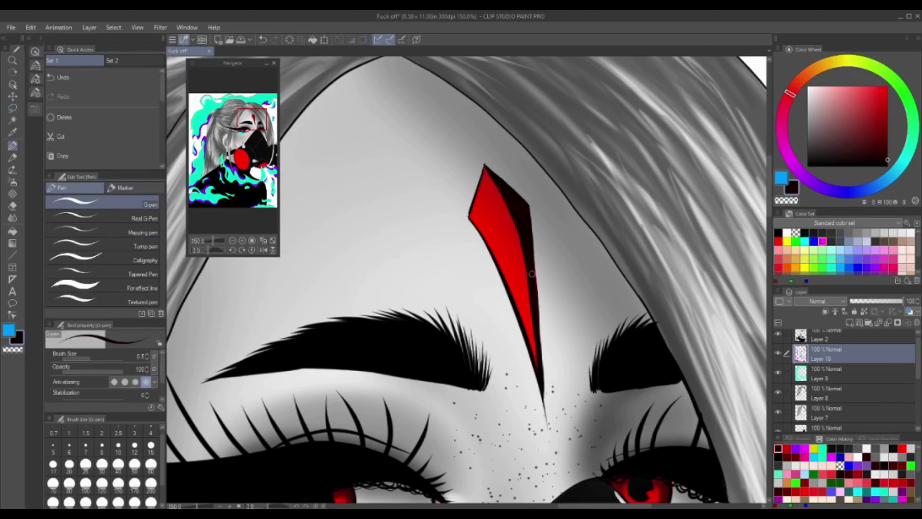
{"action": "scroll", "coordinate": [527, 381], "scroll_direction": "down", "scroll_amount": 3}
{"action": "scroll", "coordinate": [534, 364], "scroll_direction": "up", "scroll_amount": 2}
{"action": "scroll", "coordinate": [535, 363], "scroll_direction": "up", "scroll_amount": 3}
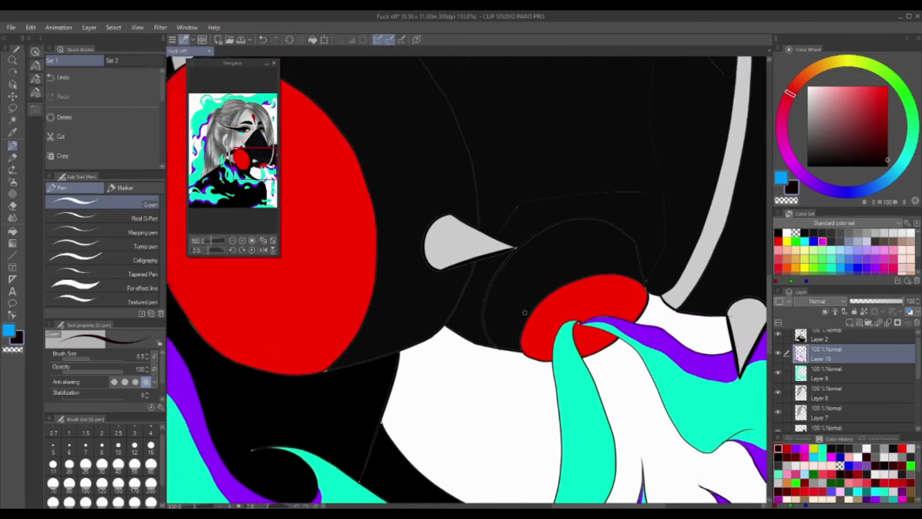
{"action": "key", "text": "m"}
{"action": "left_click_drag", "start_coordinate": [539, 367], "coordinate": [536, 358]}
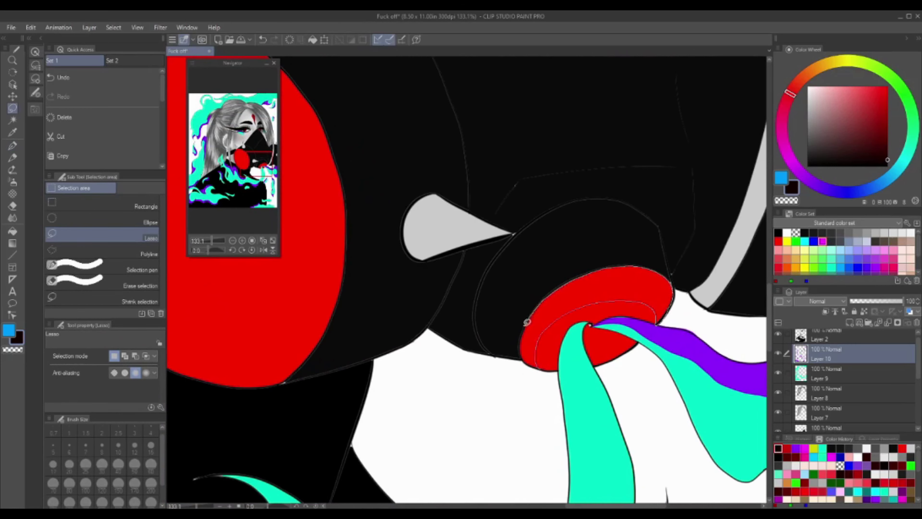
{"action": "left_click_drag", "start_coordinate": [527, 322], "coordinate": [539, 367]}
{"action": "key", "text": "alt+BackSpace"}
{"action": "key", "text": "ctrl+d"}
Darken the nozzle ring's lower-left and left edges with the pen.
{"action": "key", "text": "p"}
{"action": "left_click_drag", "start_coordinate": [541, 320], "coordinate": [547, 367]}
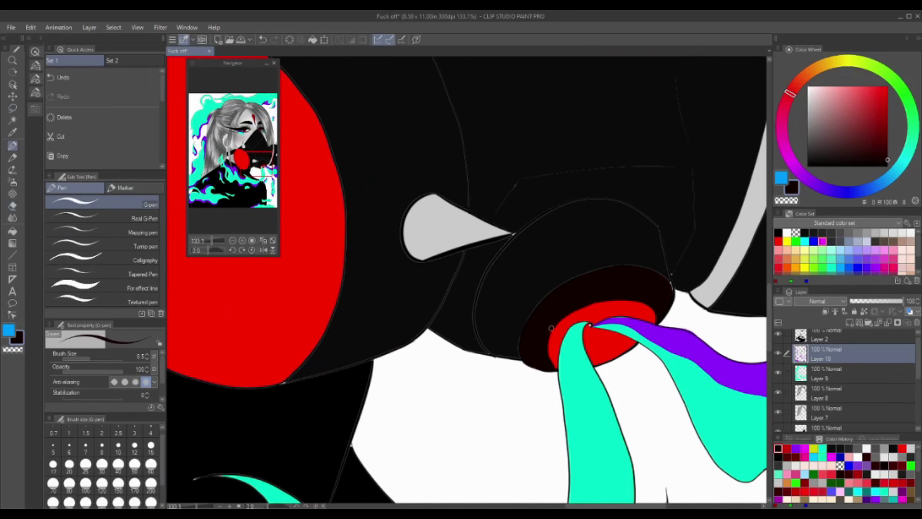
{"action": "left_click_drag", "start_coordinate": [586, 301], "coordinate": [551, 359]}
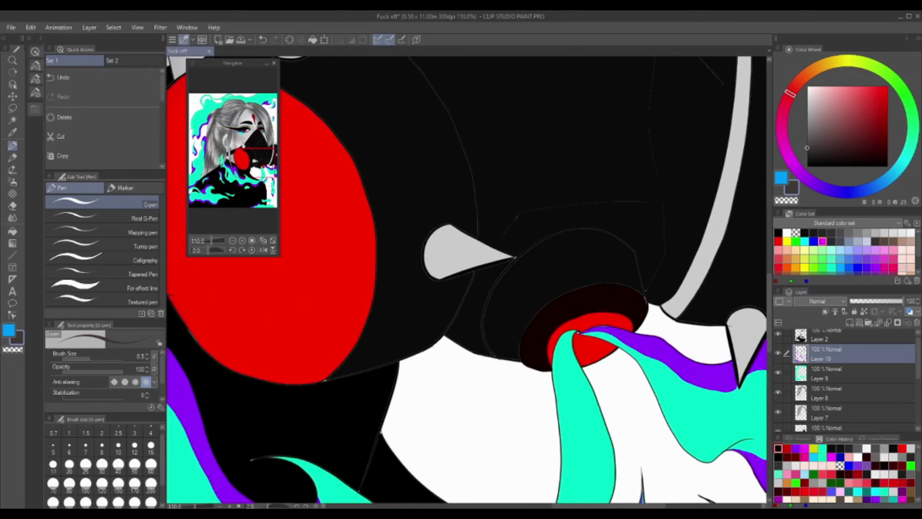
Fill the left halves of the top and left spikes, plus another spike's upper part, dark grey.
{"action": "left_click_drag", "start_coordinate": [499, 111], "coordinate": [498, 105]}
{"action": "key", "text": "alt+BackSpace"}
{"action": "key", "text": "ctrl+d"}
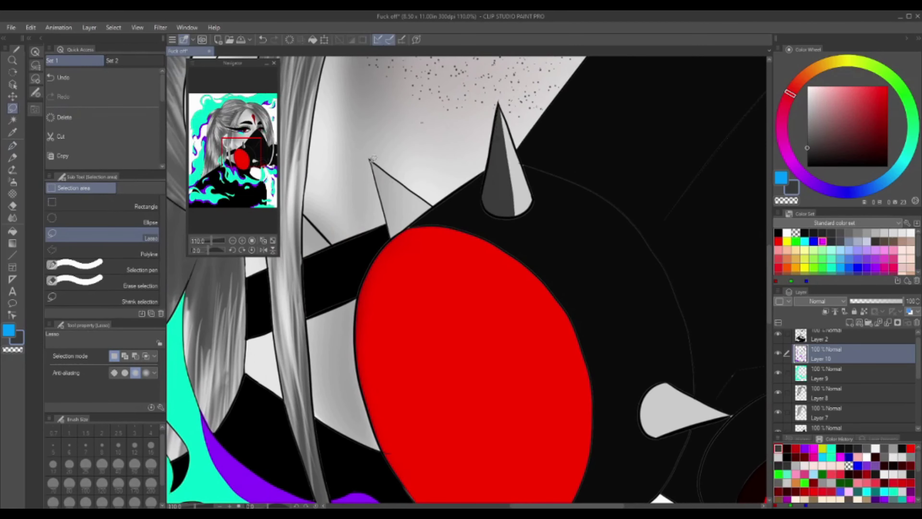
{"action": "left_click_drag", "start_coordinate": [386, 206], "coordinate": [373, 164]}
{"action": "key", "text": "alt+BackSpace"}
{"action": "key", "text": "ctrl+d"}
{"action": "left_click_drag", "start_coordinate": [540, 290], "coordinate": [519, 271]}
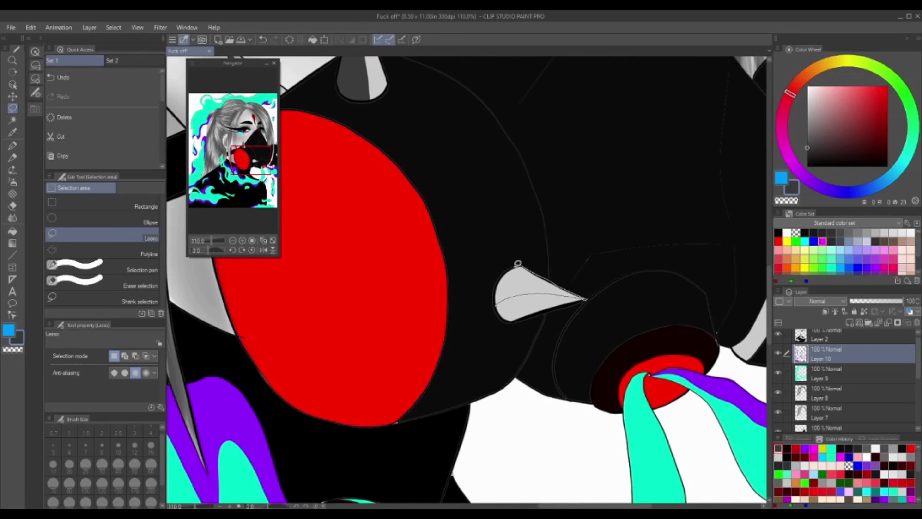
{"action": "key", "text": "alt+BackSpace"}
{"action": "key", "text": "ctrl+d"}
Outline the grey shape on the mask's side, then view the whole illustration.
{"action": "scroll", "coordinate": [557, 434], "scroll_direction": "up", "scroll_amount": 2}
{"action": "scroll", "coordinate": [557, 434], "scroll_direction": "up", "scroll_amount": 2}
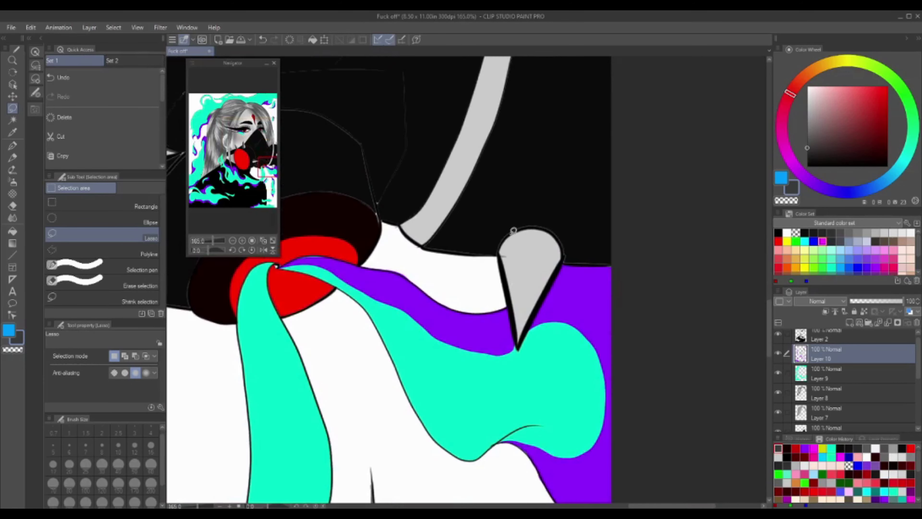
{"action": "left_click", "coordinate": [271, 156]}
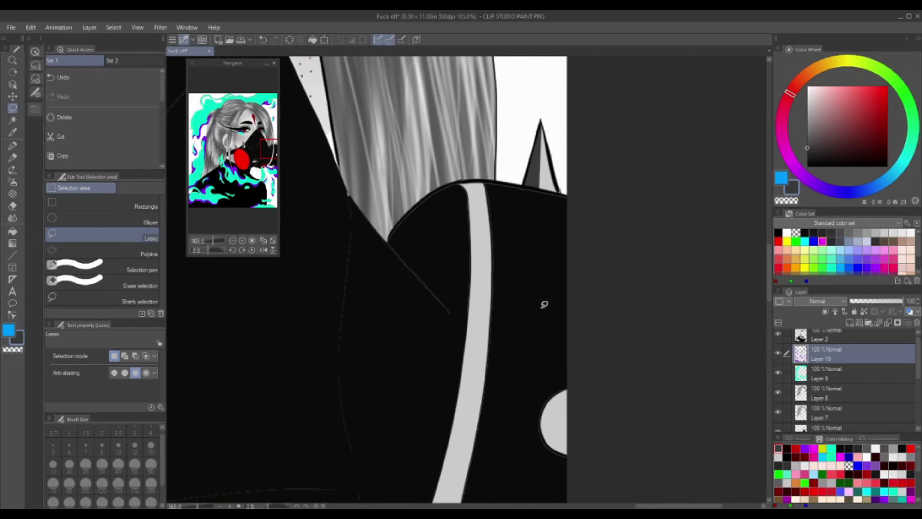
{"action": "left_click_drag", "start_coordinate": [511, 210], "coordinate": [512, 268]}
{"action": "key", "text": "ctrl+d"}
{"action": "key", "text": "e"}
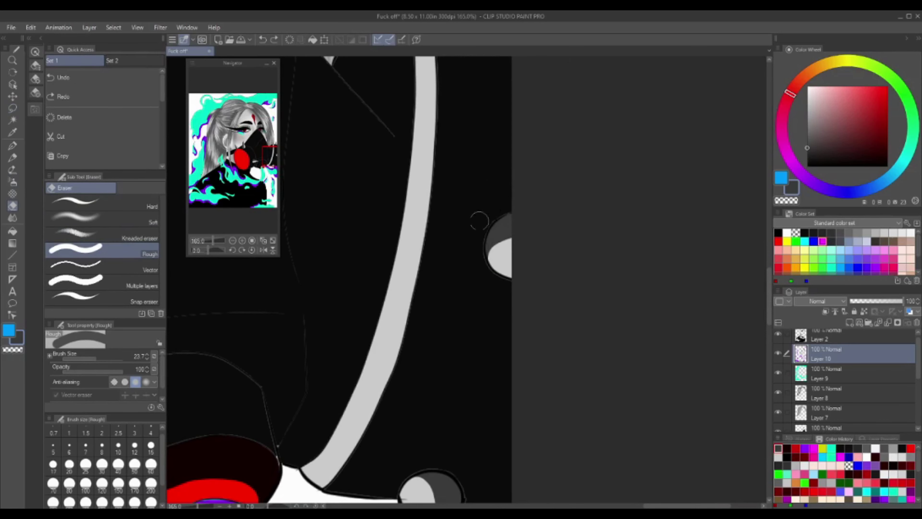
{"action": "key", "text": "ctrl+0"}
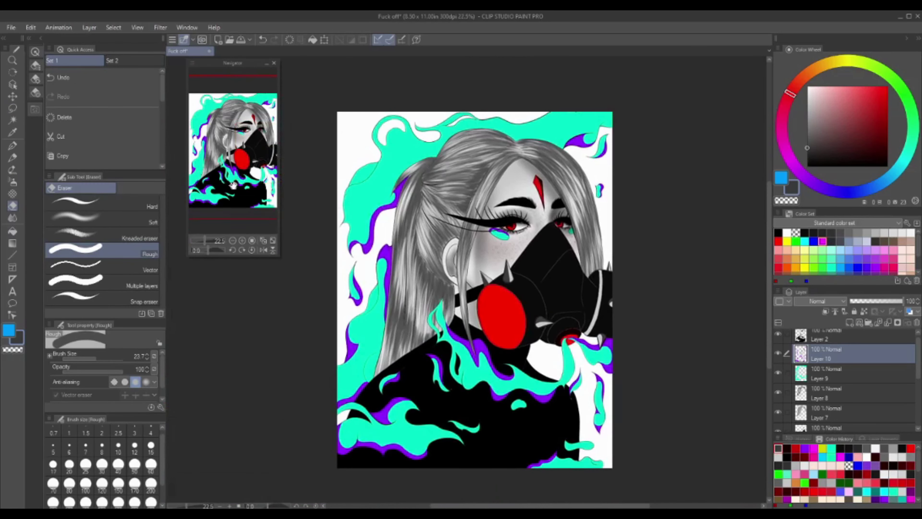
Add Layer 11 above Layer 10 and frame both red eyes for highlights.
{"action": "key", "text": "ctrl+shift+n"}
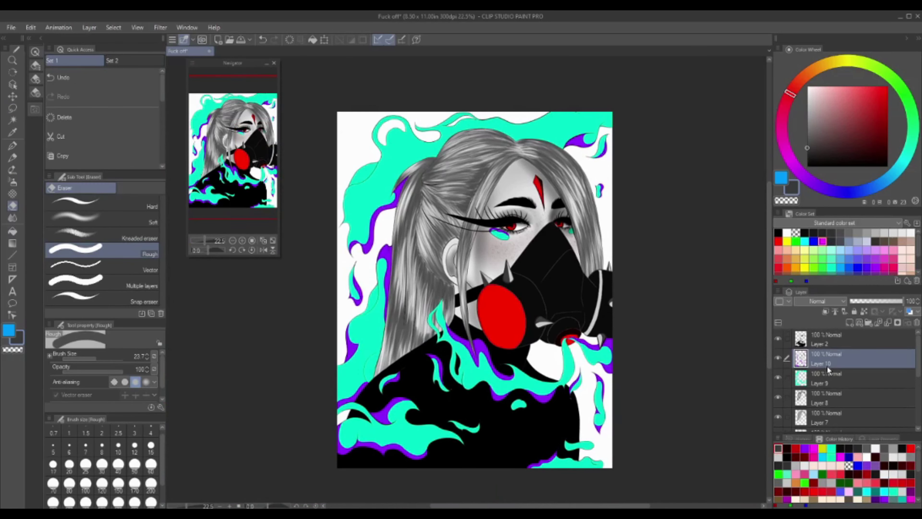
{"action": "scroll", "coordinate": [510, 227], "scroll_direction": "up", "scroll_amount": 5}
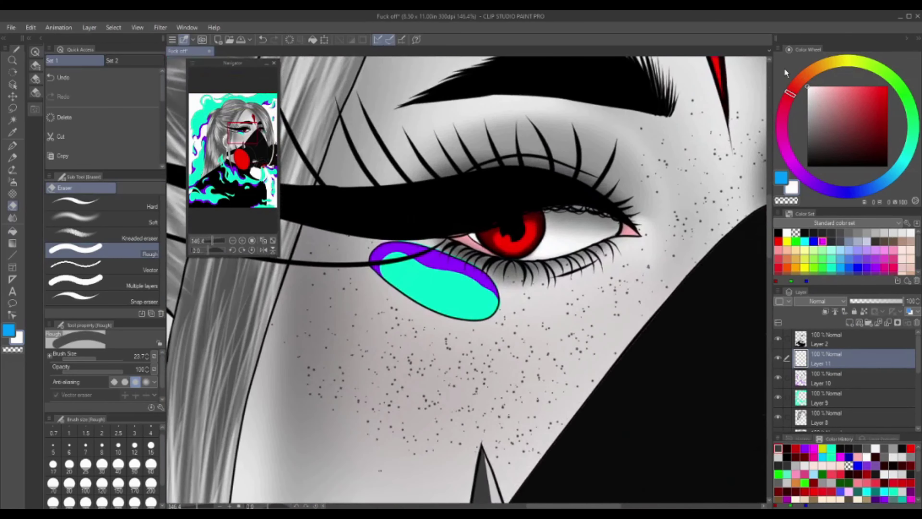
{"action": "key", "text": "p"}
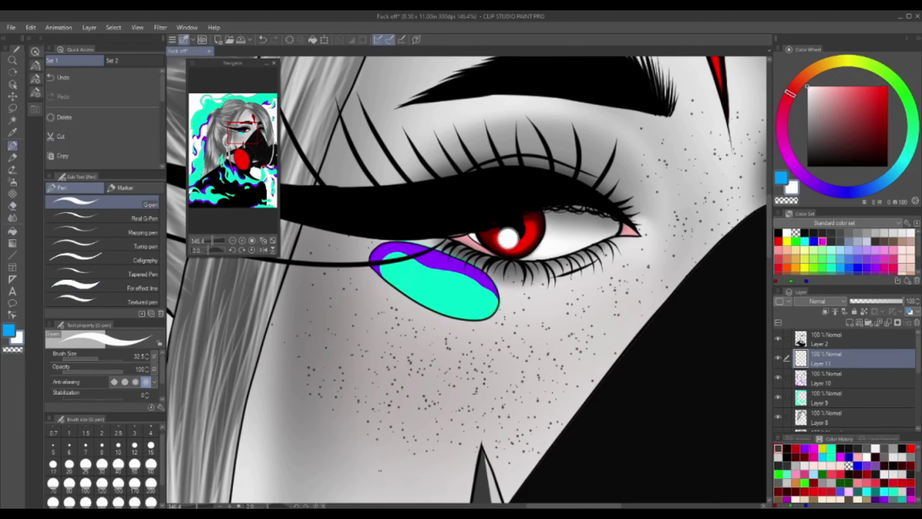
{"action": "left_click_drag", "start_coordinate": [522, 230], "coordinate": [420, 299]}
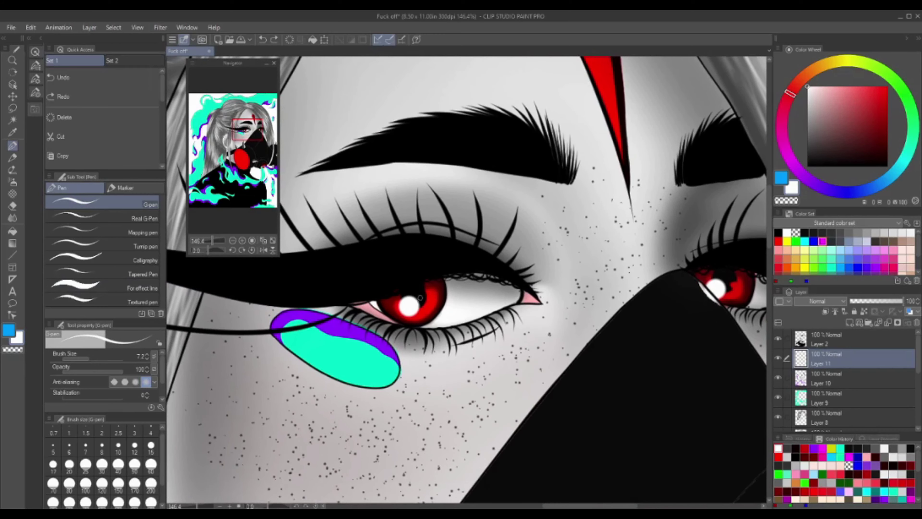
{"action": "scroll", "coordinate": [733, 281], "scroll_direction": "down", "scroll_amount": 5}
{"action": "scroll", "coordinate": [519, 218], "scroll_direction": "up", "scroll_amount": 1}
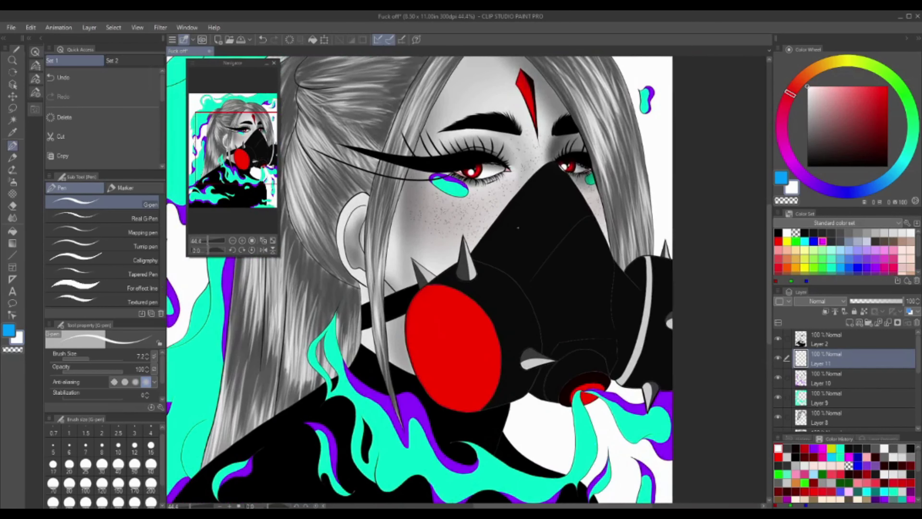
{"action": "left_click", "coordinate": [12, 181]}
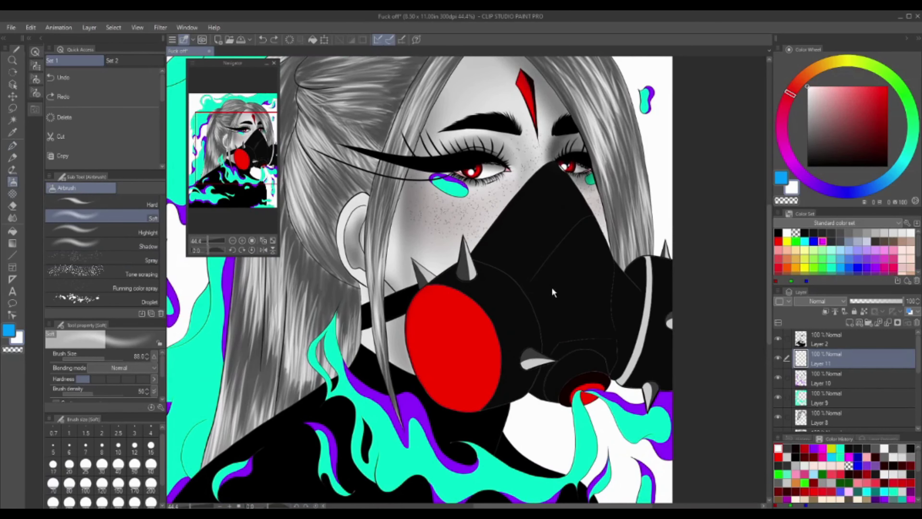
Airbrush soft grey highlights on the mask, blur them, and add one along the nozzle rim.
{"action": "key", "text": "ctrl+z"}
{"action": "left_click_drag", "start_coordinate": [534, 301], "coordinate": [563, 247]}
{"action": "left_click_drag", "start_coordinate": [103, 357], "coordinate": [108, 359]}
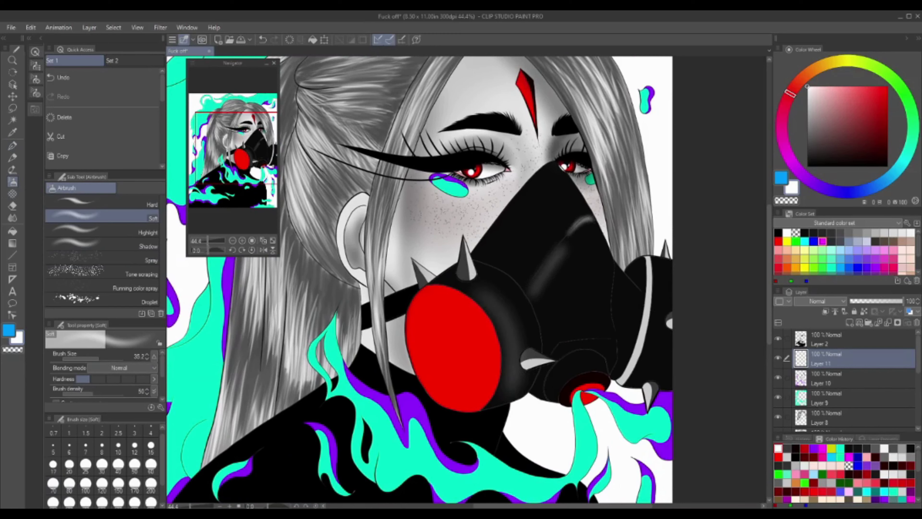
{"action": "key", "text": "j"}
{"action": "left_click_drag", "start_coordinate": [592, 224], "coordinate": [499, 396]}
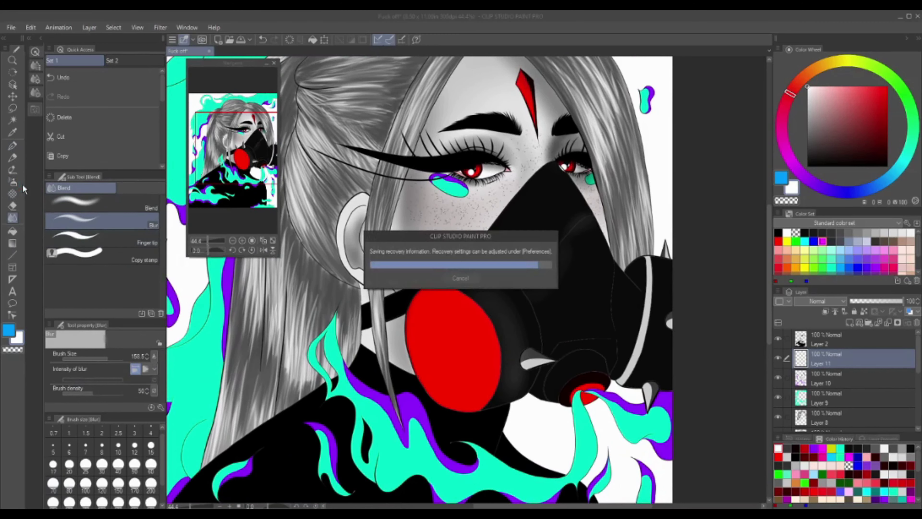
{"action": "key", "text": "b"}
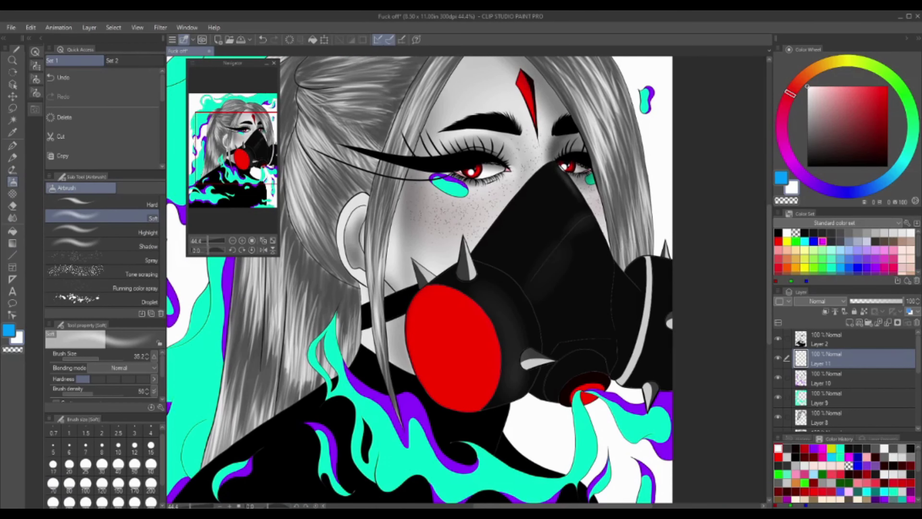
{"action": "left_click_drag", "start_coordinate": [584, 370], "coordinate": [568, 378]}
Draw teal rim lines on the mask's front, right side and the red filter's right edge.
{"action": "scroll", "coordinate": [493, 272], "scroll_direction": "down", "scroll_amount": 2}
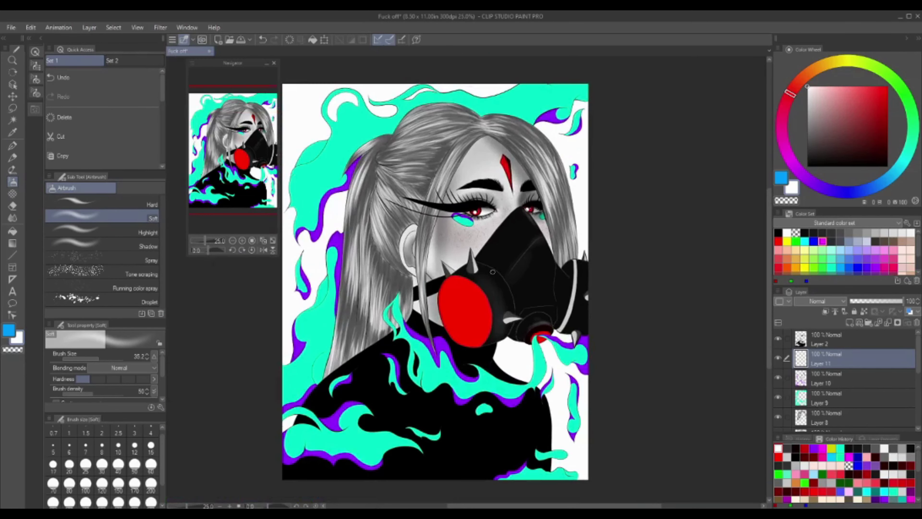
{"action": "left_click", "coordinate": [545, 351], "text": "alt"}
{"action": "key", "text": "p"}
{"action": "mouse_move", "coordinate": [527, 209]}
{"action": "left_mouse_down"}
{"action": "mouse_move", "coordinate": [507, 270]}
{"action": "mouse_move", "coordinate": [553, 299]}
{"action": "left_mouse_up"}
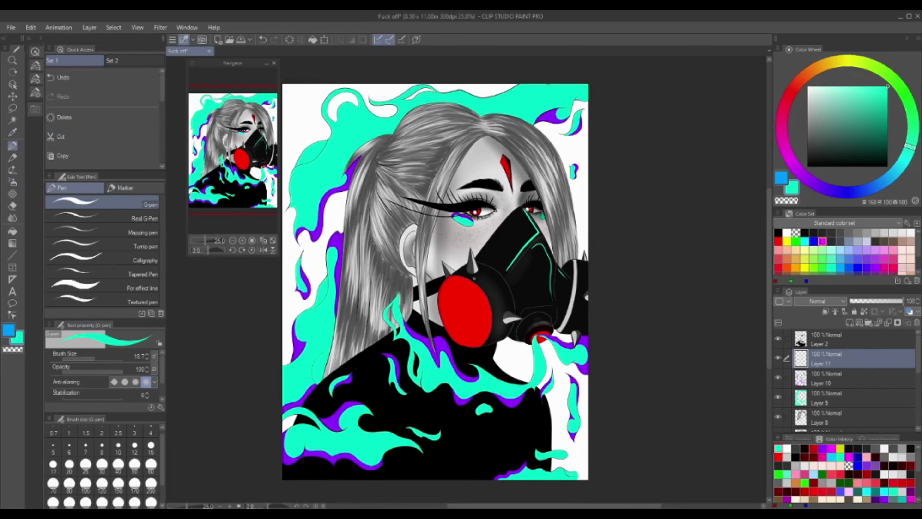
{"action": "left_click_drag", "start_coordinate": [472, 278], "coordinate": [496, 340]}
{"action": "left_click_drag", "start_coordinate": [586, 263], "coordinate": [570, 324]}
{"action": "mouse_move", "coordinate": [507, 227]}
{"action": "left_mouse_down"}
{"action": "mouse_move", "coordinate": [477, 258]}
{"action": "mouse_move", "coordinate": [566, 287]}
{"action": "left_mouse_up"}
Line the red filter's left edge in teal and add a short purple rim line on the mask.
{"action": "left_click", "coordinate": [452, 367], "text": "alt"}
{"action": "key", "text": "ctrl+z"}
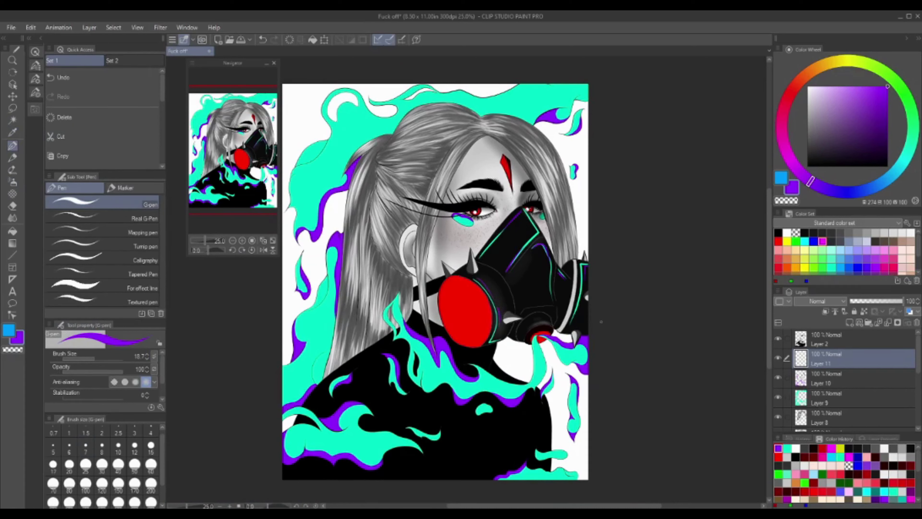
{"action": "left_click", "coordinate": [555, 364], "text": "alt"}
{"action": "left_click_drag", "start_coordinate": [459, 278], "coordinate": [454, 343]}
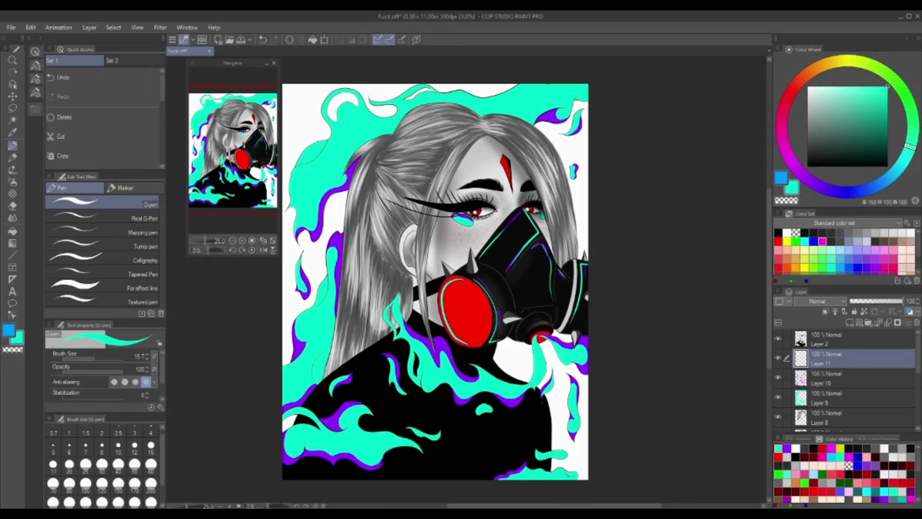
{"action": "left_click", "coordinate": [472, 191], "text": "alt"}
{"action": "left_click_drag", "start_coordinate": [459, 189], "coordinate": [483, 192]}
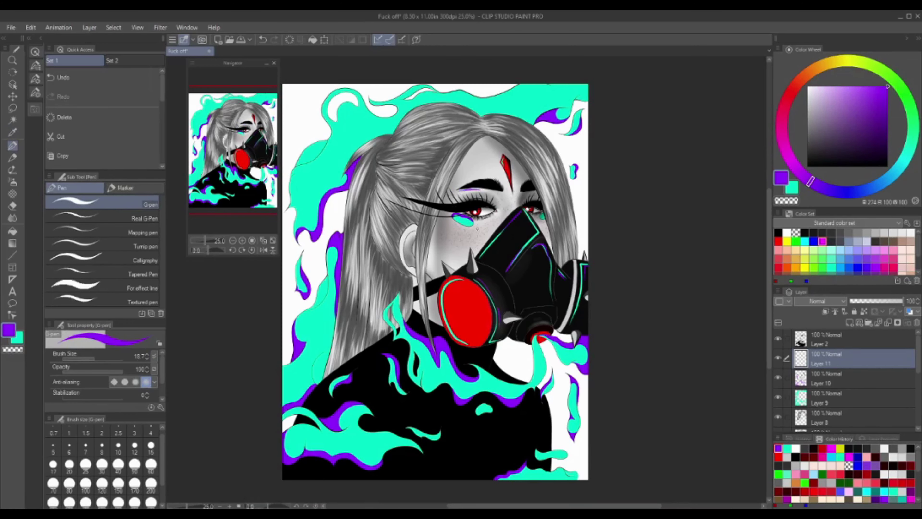